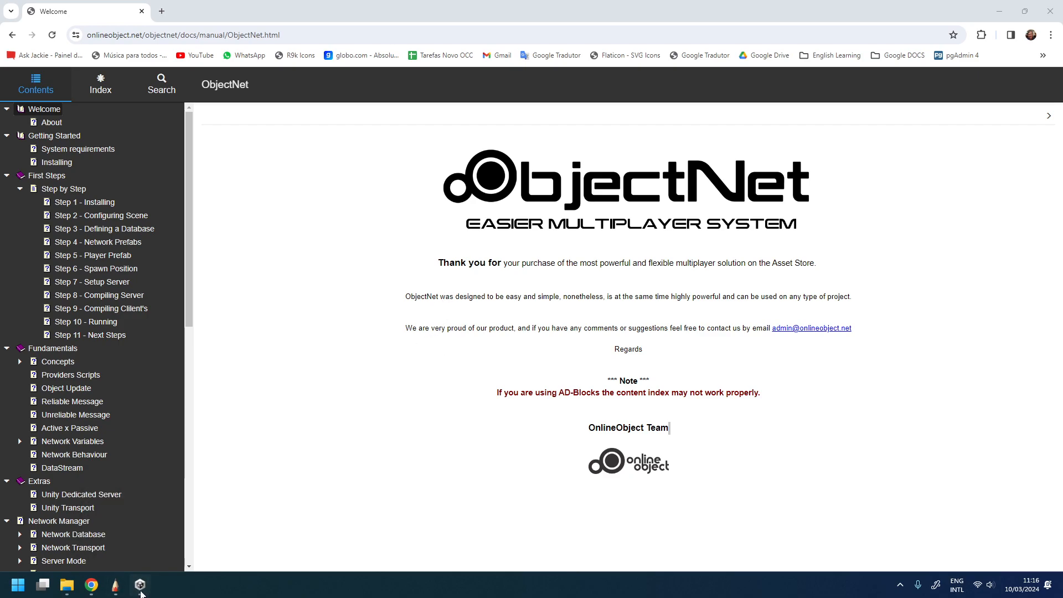
- Switch to Unity Hub and create the 3D project StepByStep with Connect to Unity Cloud turned off
left_click(140, 592)
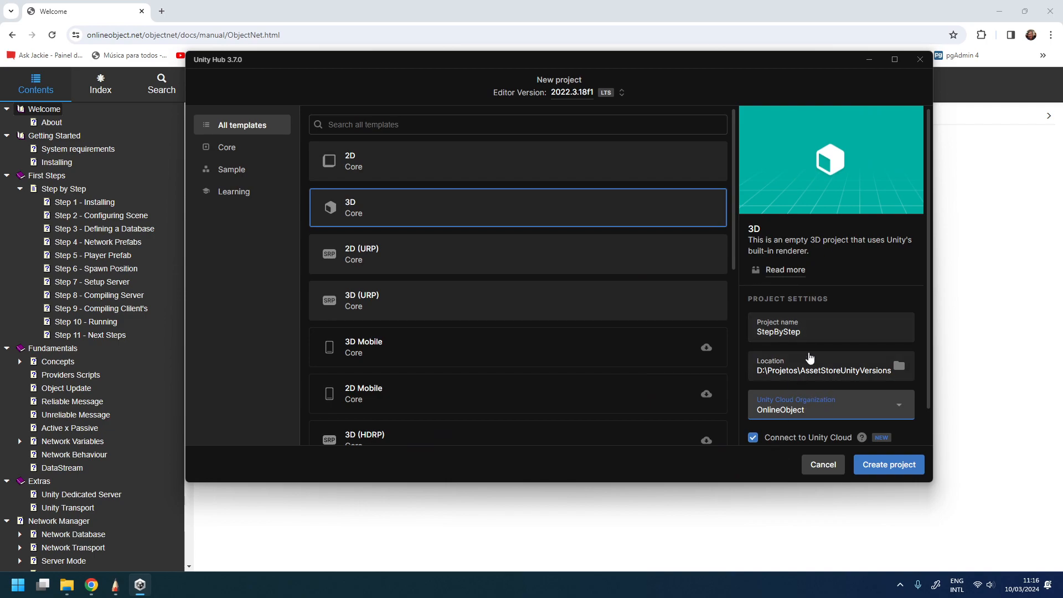
scroll(760, 401, "down", 1)
left_click(753, 401)
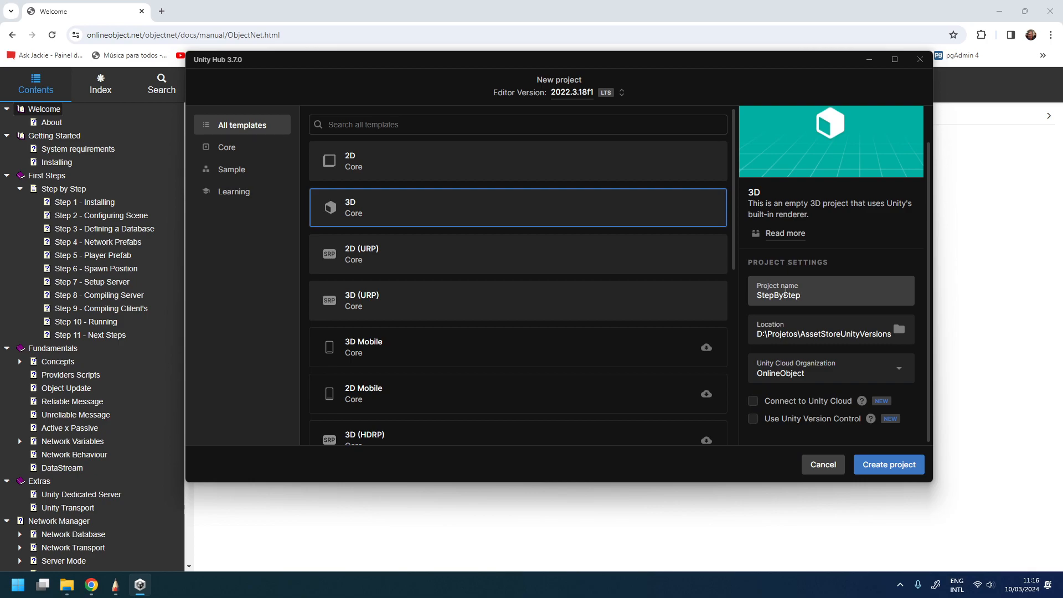
left_click(898, 465)
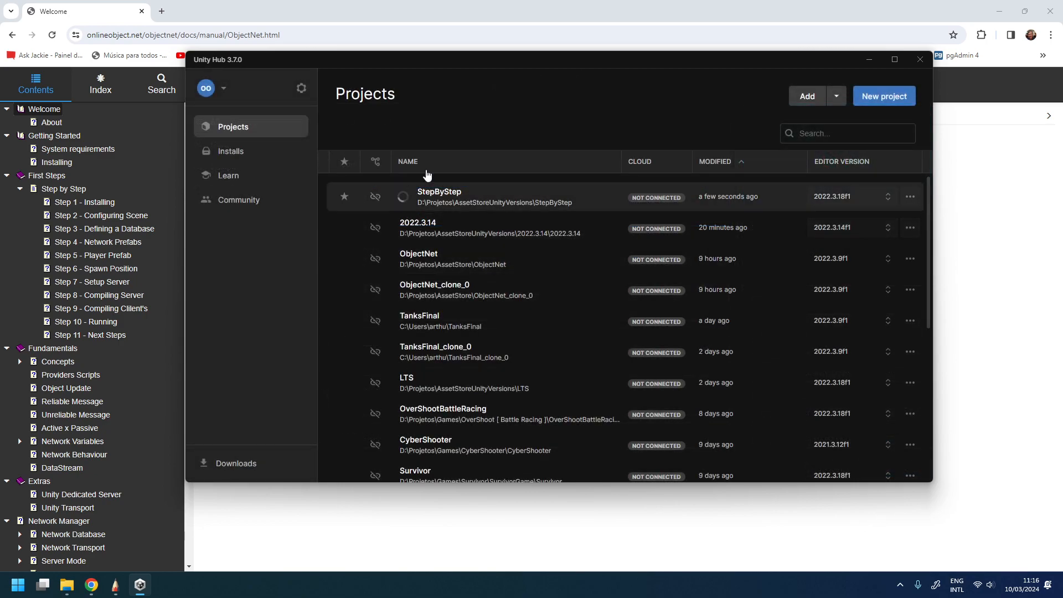
left_click(869, 60)
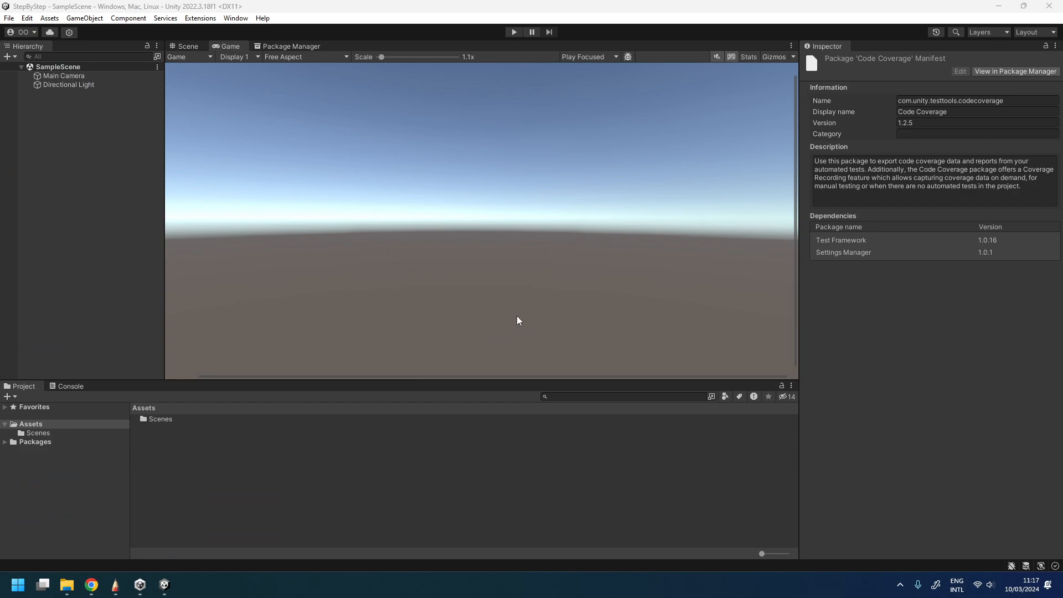
- Show My Assets in the Package Manager and search them for ObjectNet
left_click(301, 46)
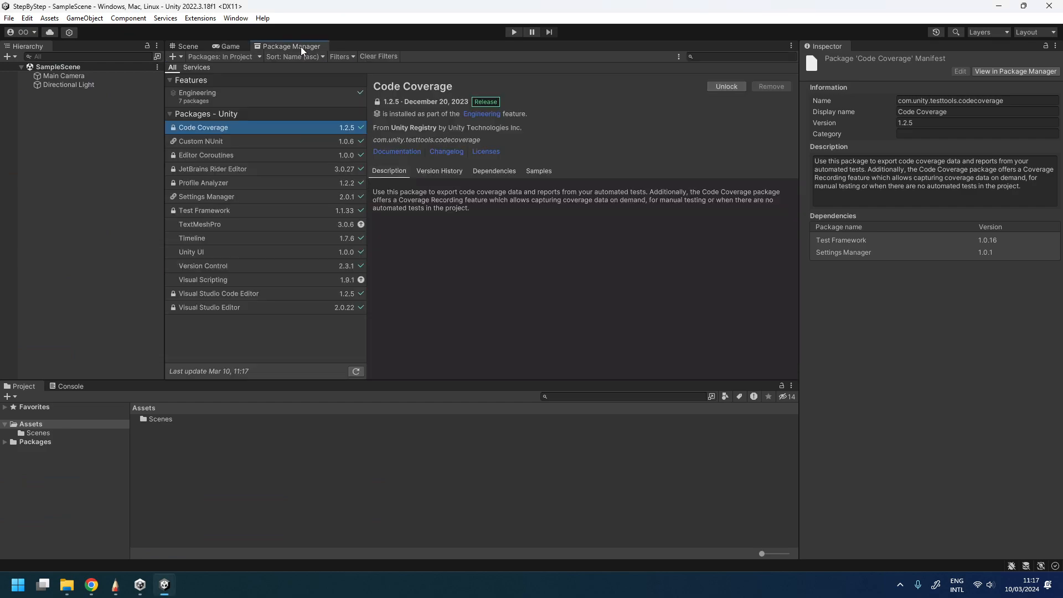
left_click(244, 22)
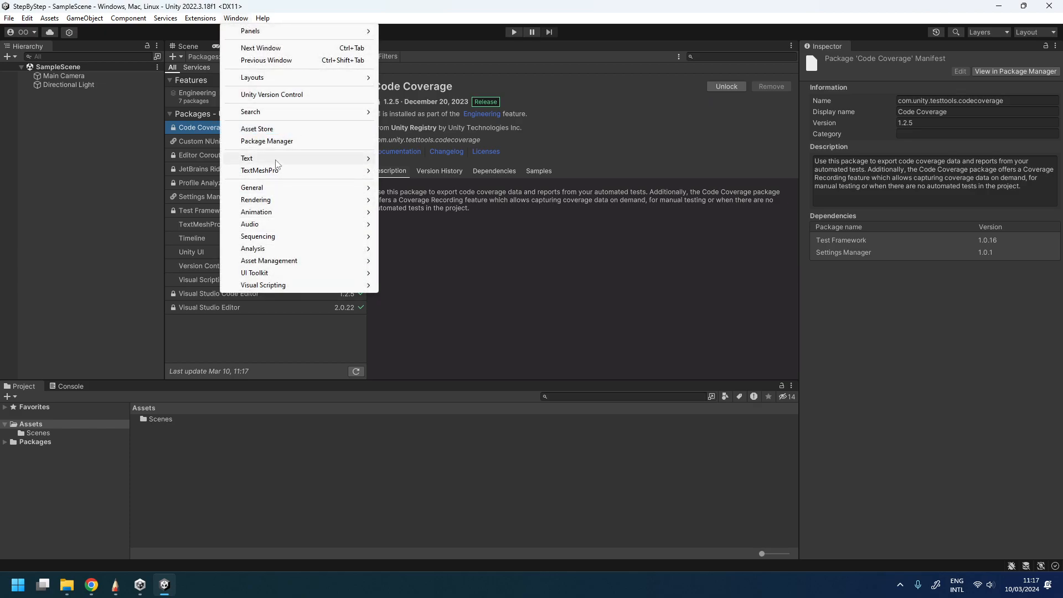
left_click(121, 197)
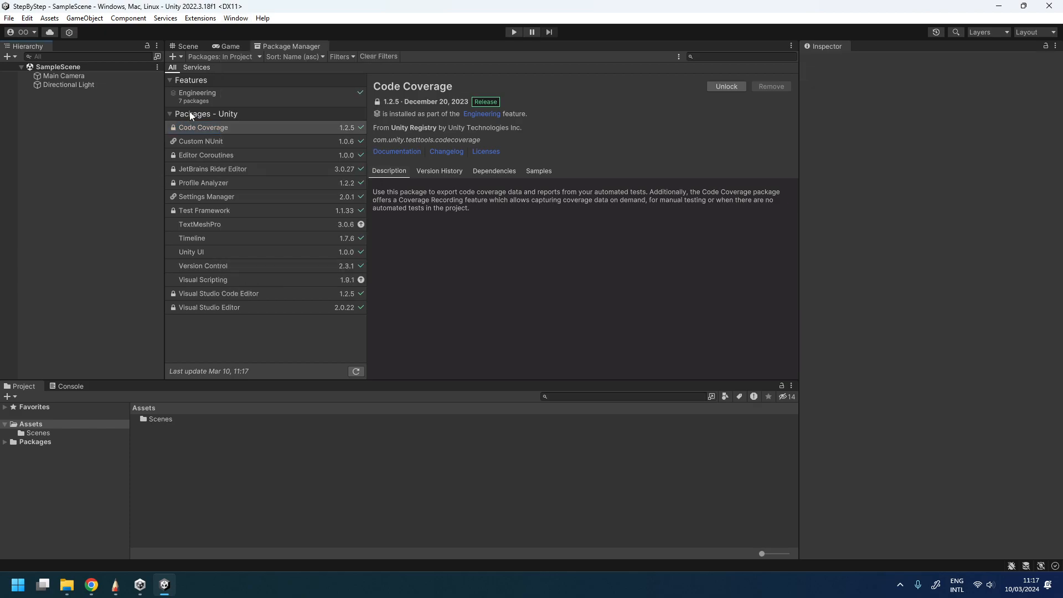
left_click(245, 58)
left_click(222, 98)
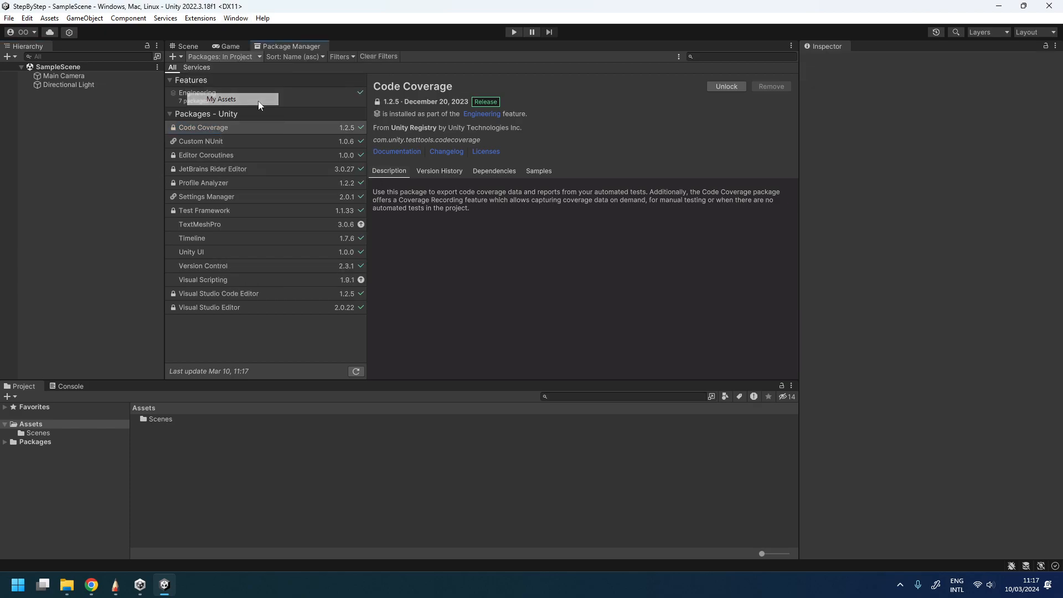
left_click(722, 58)
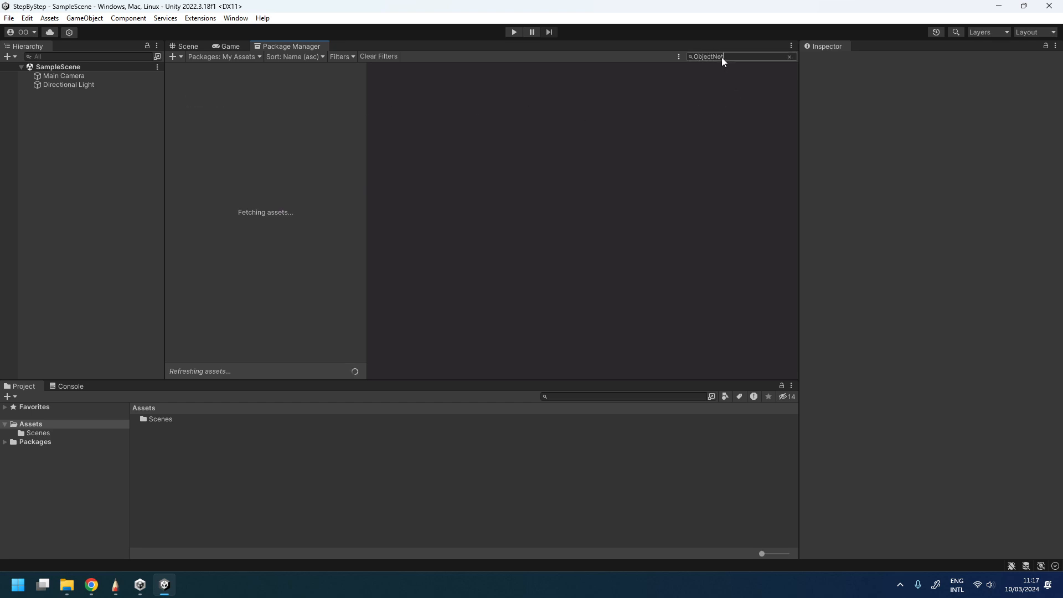
- Import all files of the ObjectNet - Easier Multiplayer System package and expand its folder in the project assets
left_click(290, 69)
left_click(715, 74)
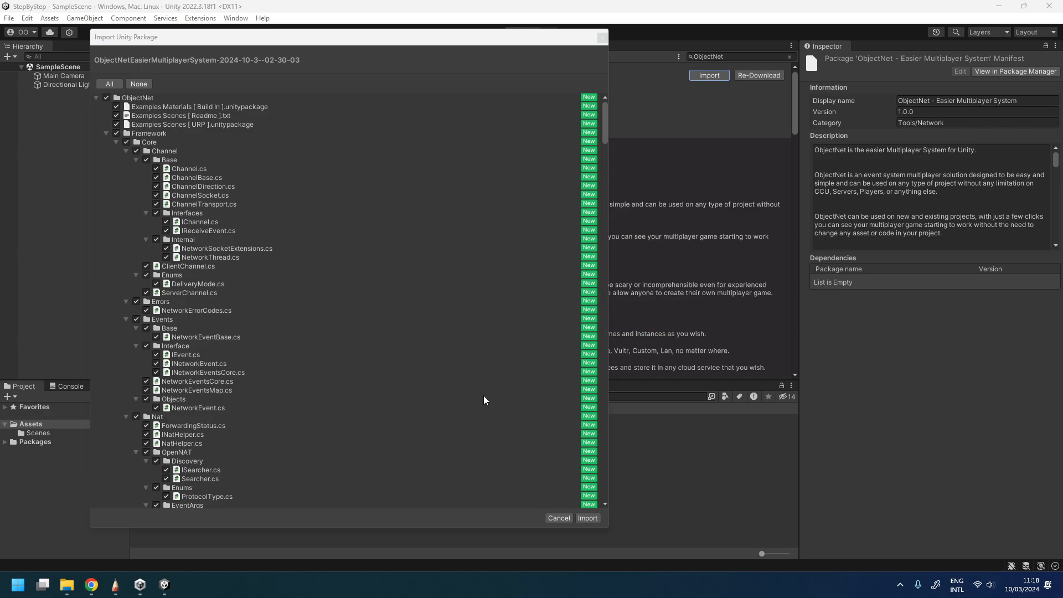
scroll(501, 394, "down", 10)
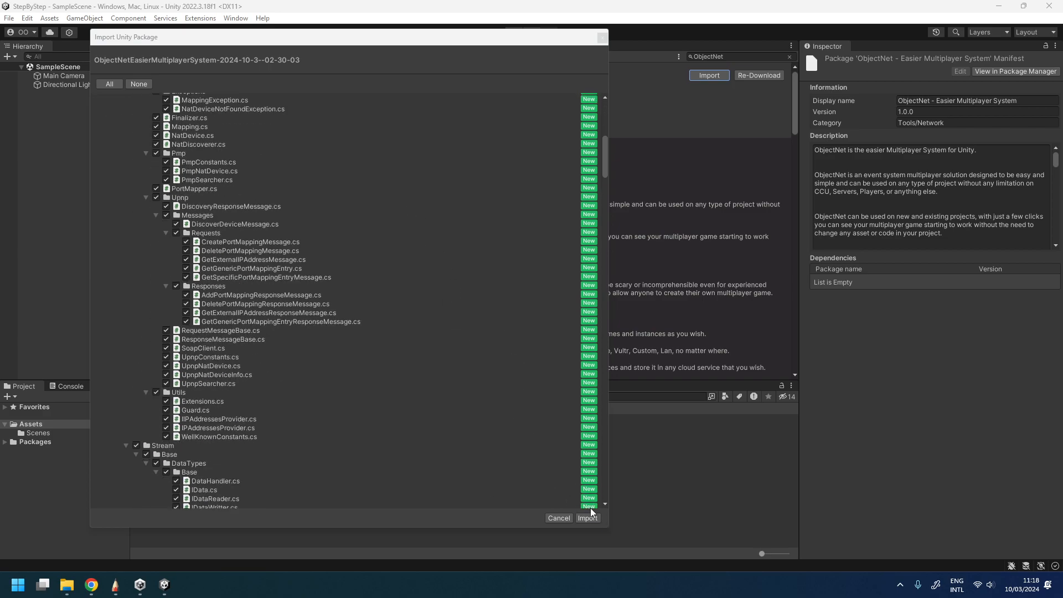
left_click(587, 518)
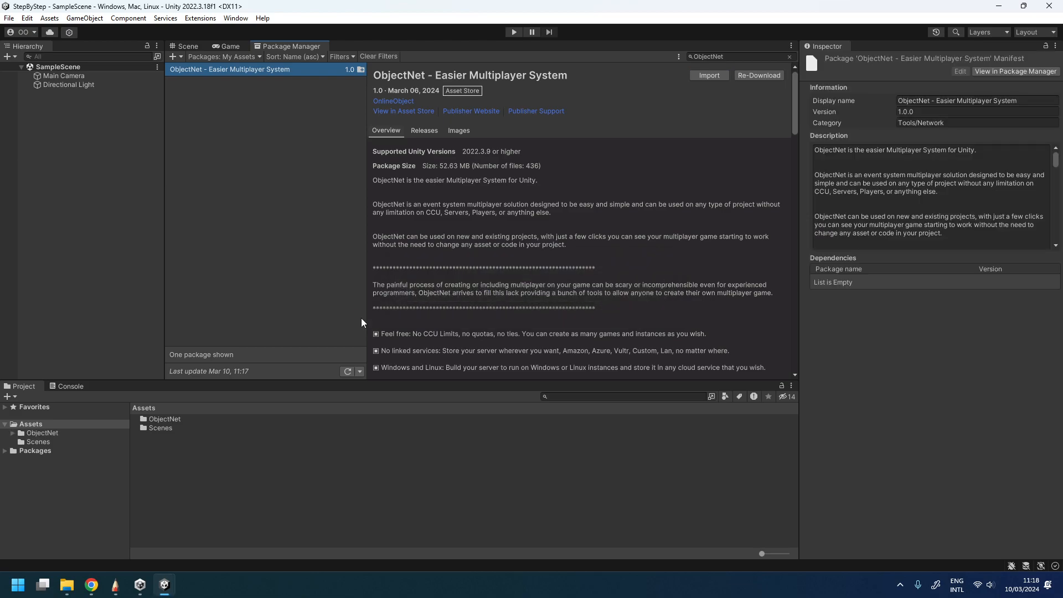
left_click(13, 433)
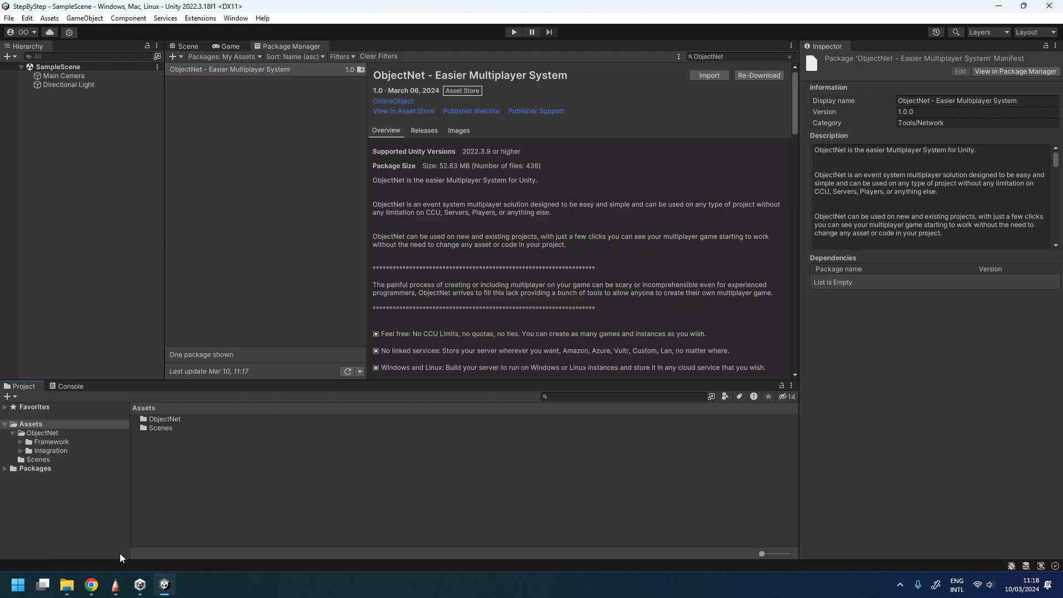
- Switch to the ObjectNet manual in the browser and review Step 1 - Installing, the Installing page and Step 2 - Configuring Scene
left_click(92, 585)
left_click(69, 206)
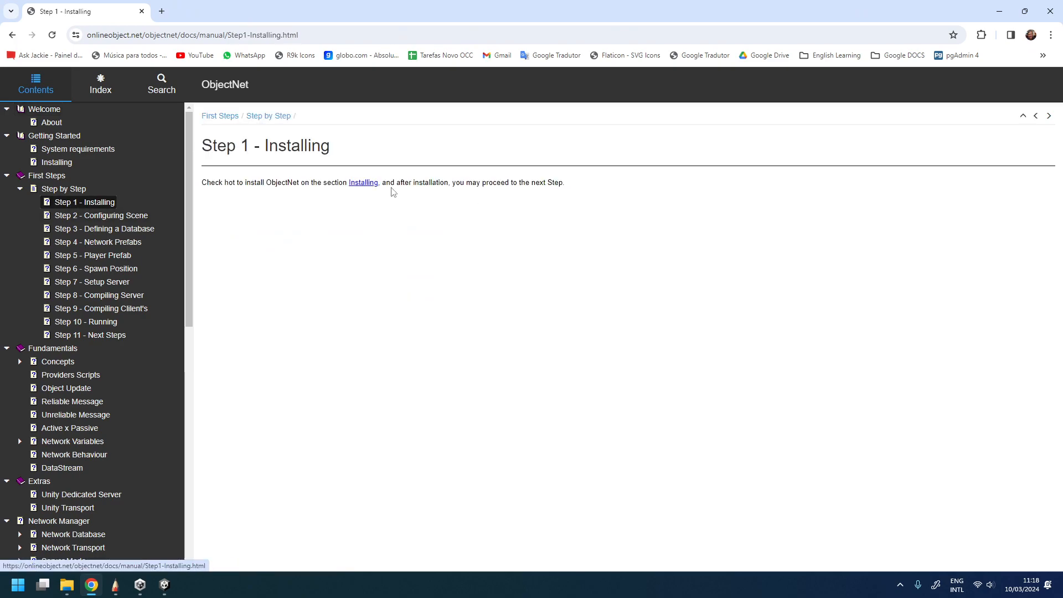
left_click(364, 182)
scroll(371, 324, "down", 5)
scroll(370, 313, "up", 6)
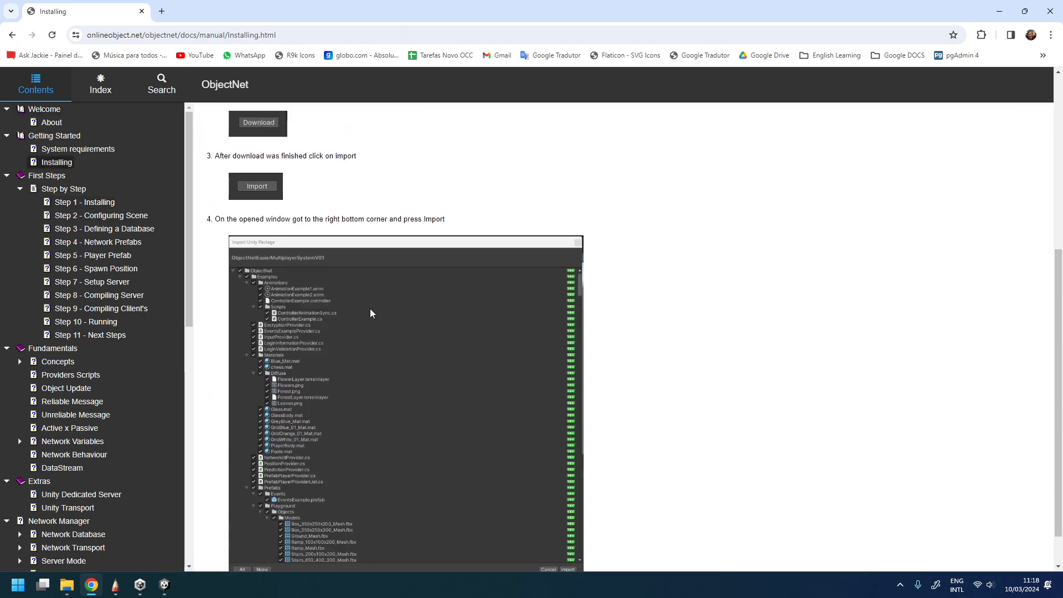
left_click(98, 220)
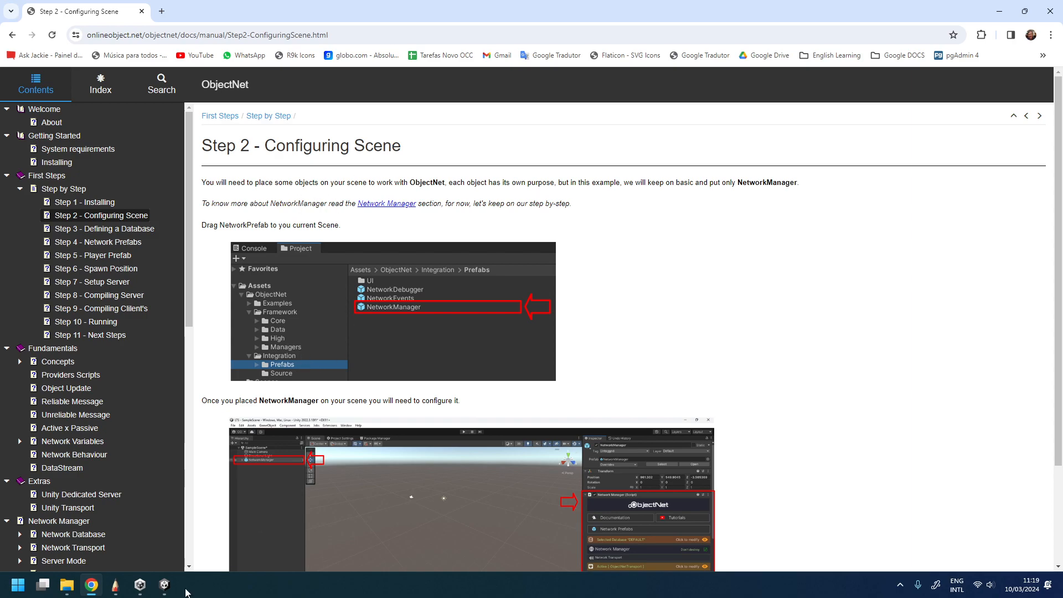
- Back in Unity, open the Examples Scenes [ URP ] package, install its dependencies and enable the new input backends with an editor restart
left_click(164, 585)
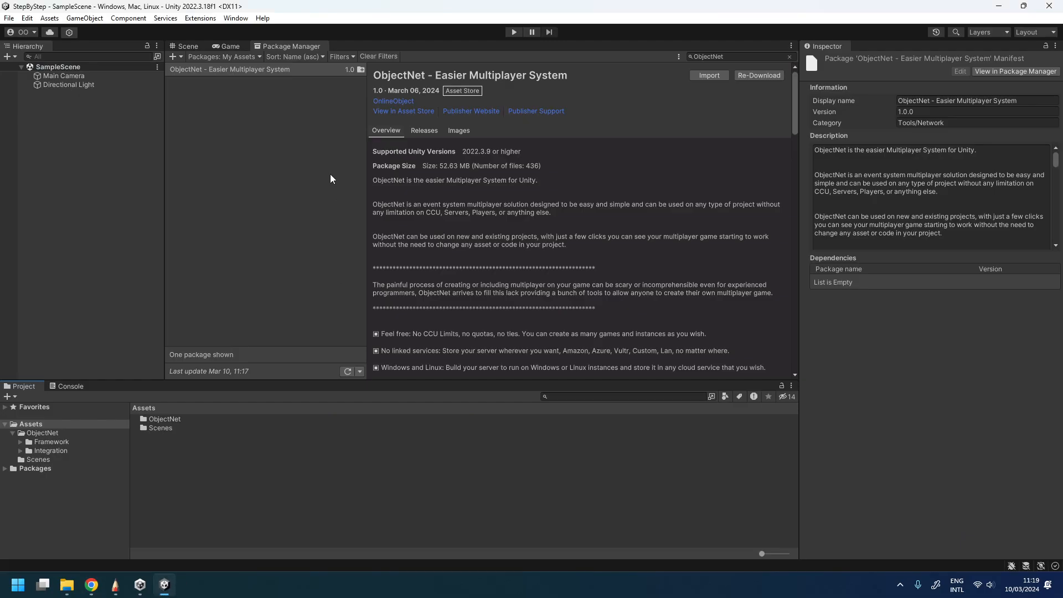
left_click(44, 434)
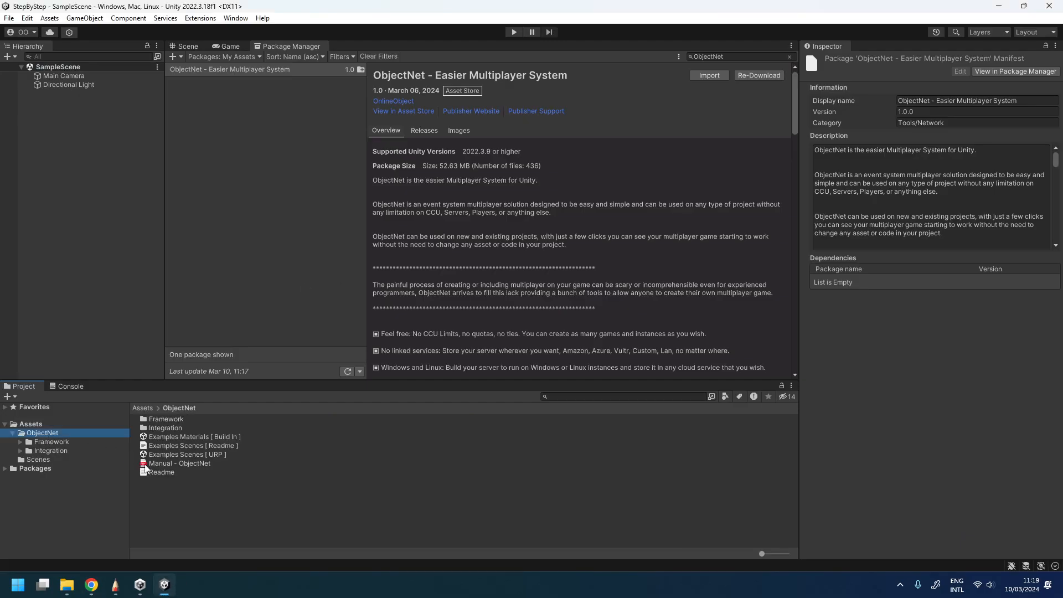
left_click(197, 454)
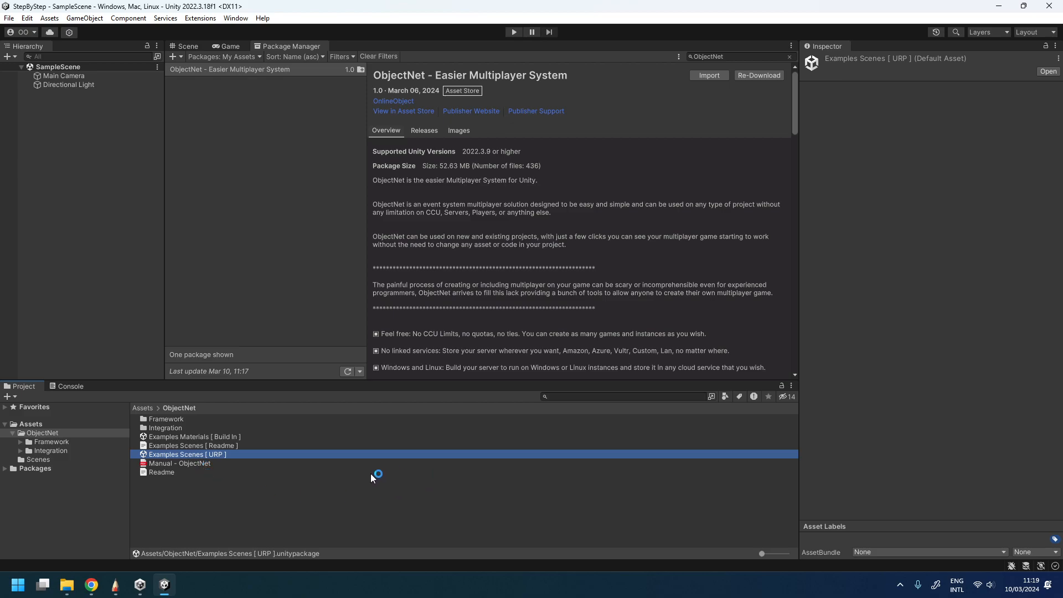
double_click(192, 454)
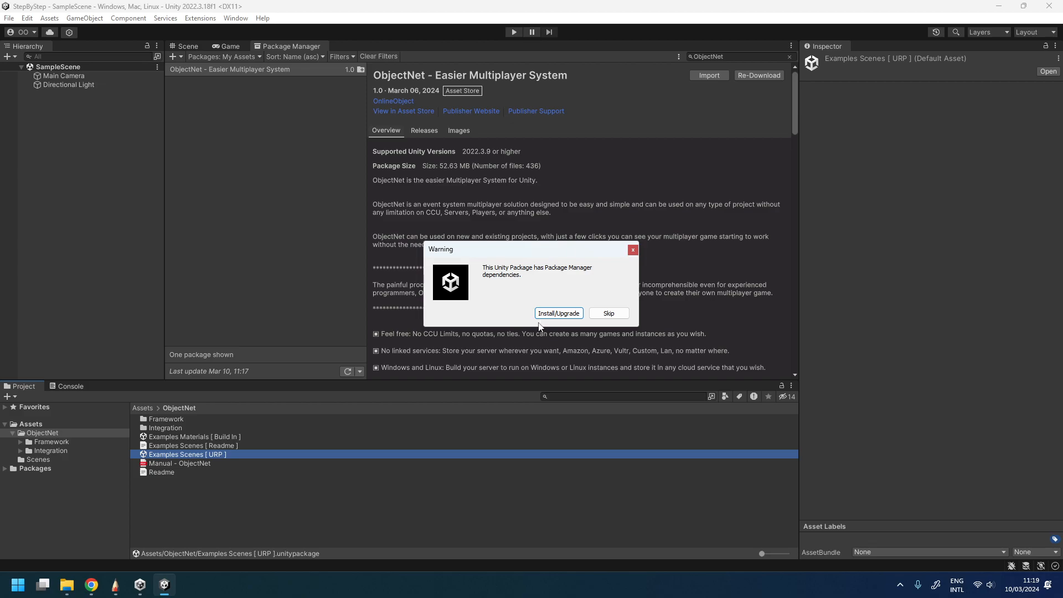
left_click(567, 317)
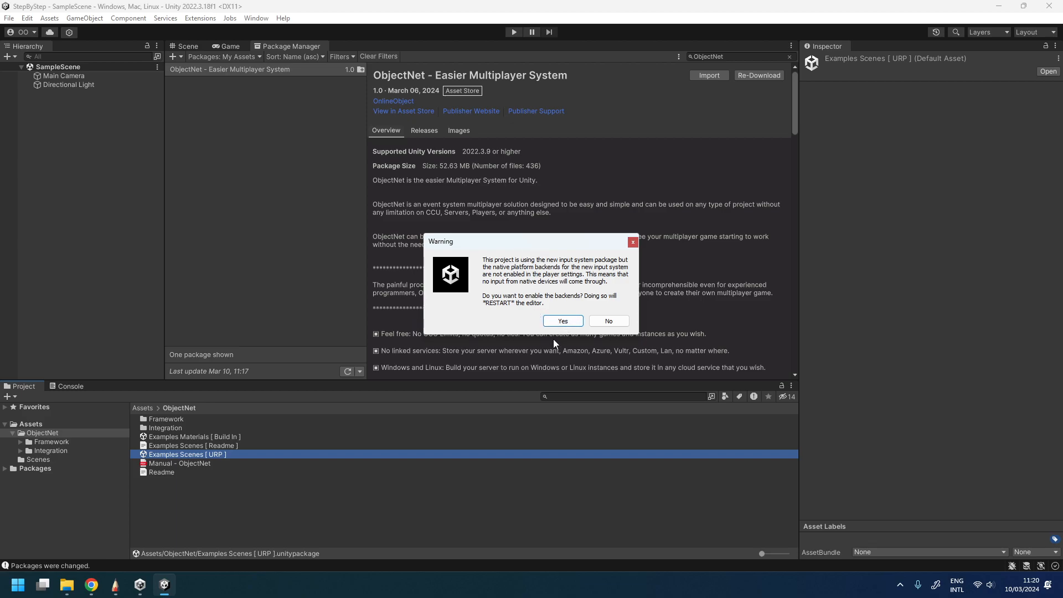
left_click(563, 322)
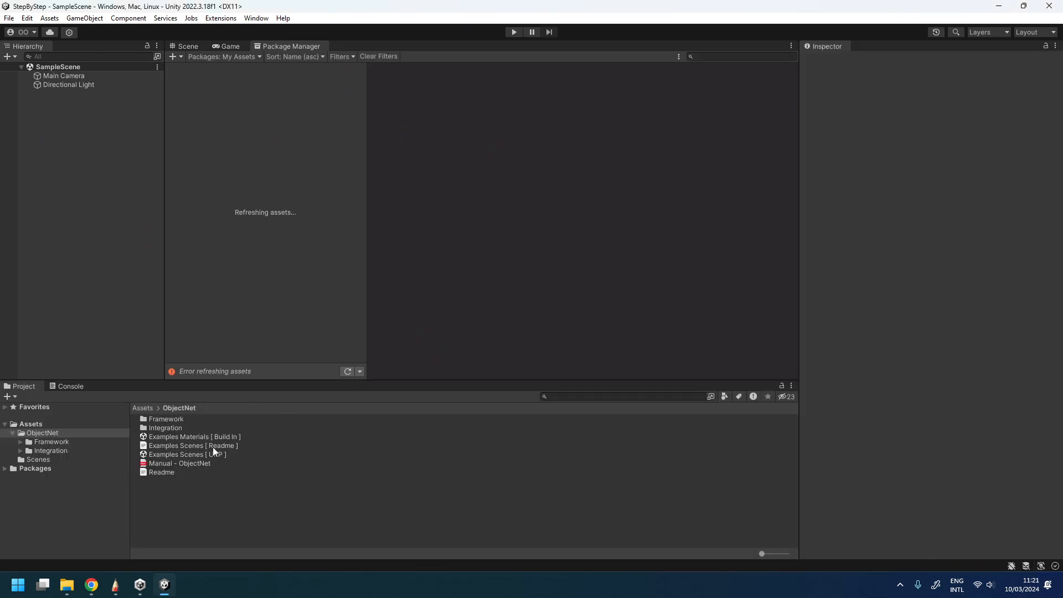
- Import the full Examples Scenes [ URP ] package from the ObjectNet folder, installing or upgrading its dependencies
left_click(200, 454)
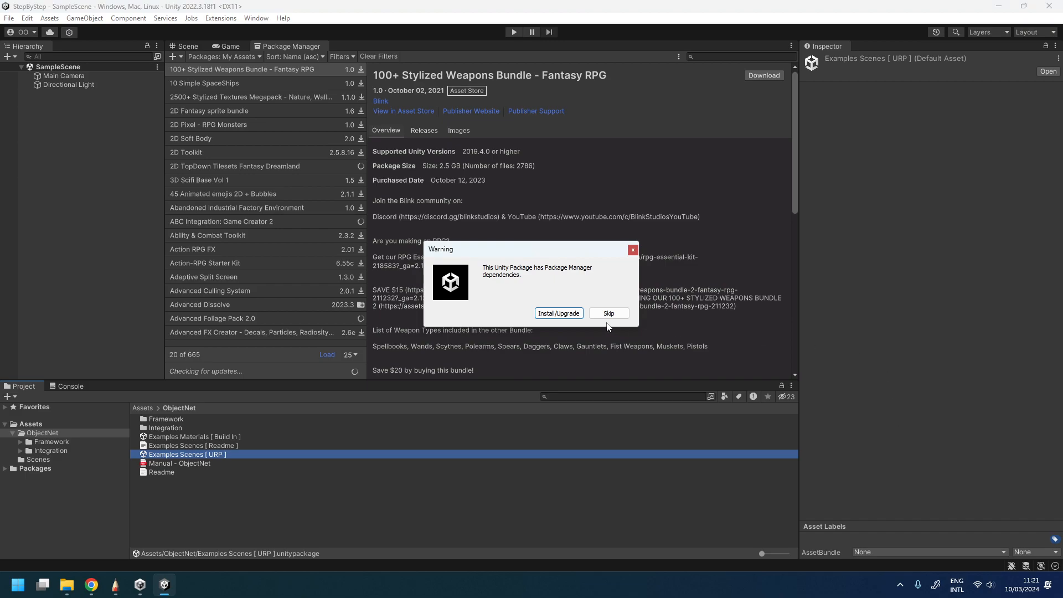
left_click(574, 313)
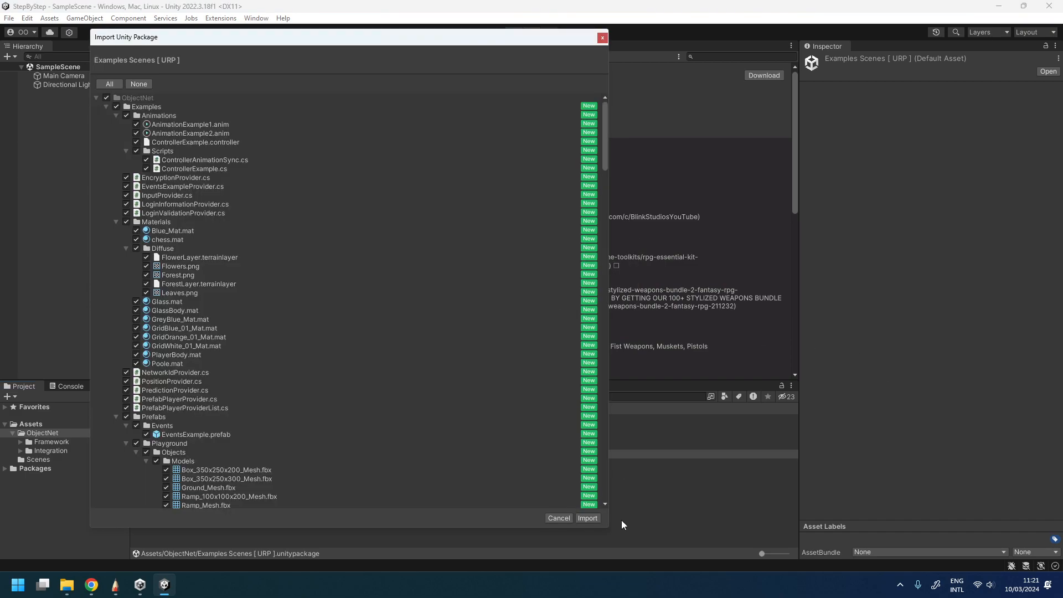
left_click(587, 518)
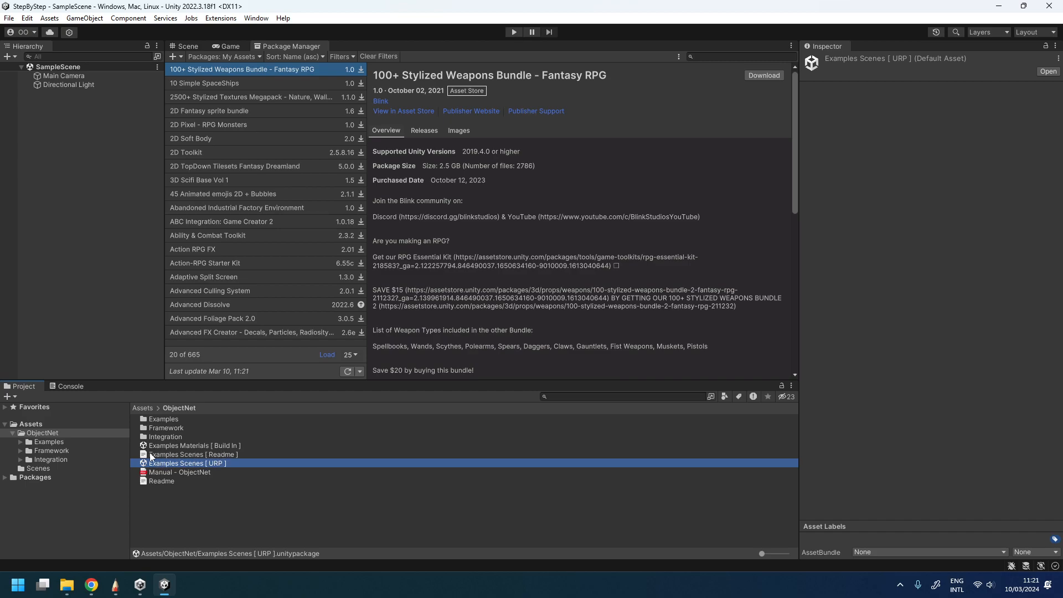
- Import the Examples Materials [ Build In ] package from the ObjectNet folder
left_click(197, 446)
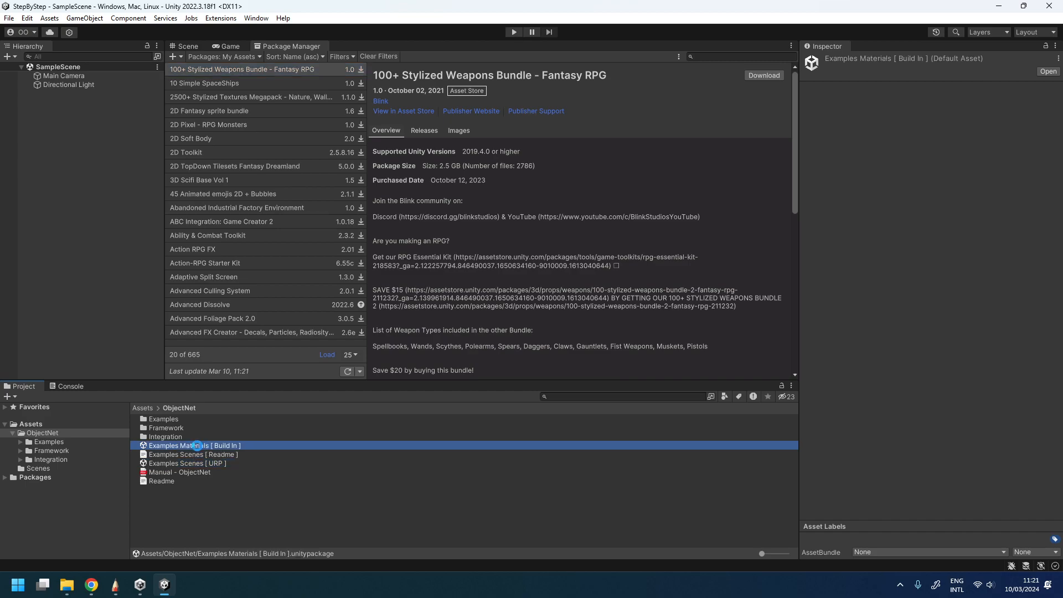
double_click(197, 445)
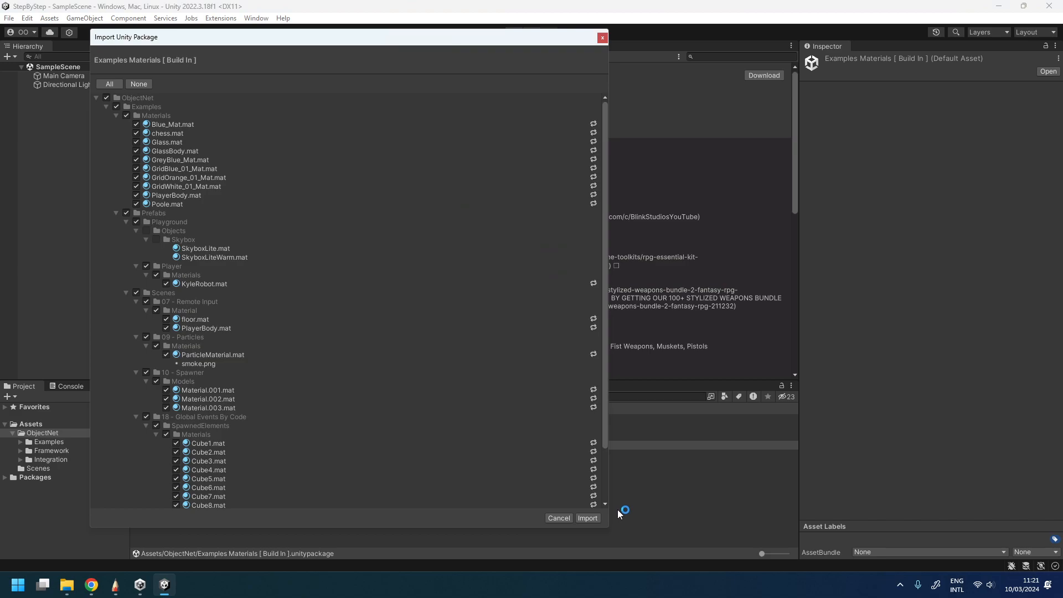
left_click(588, 518)
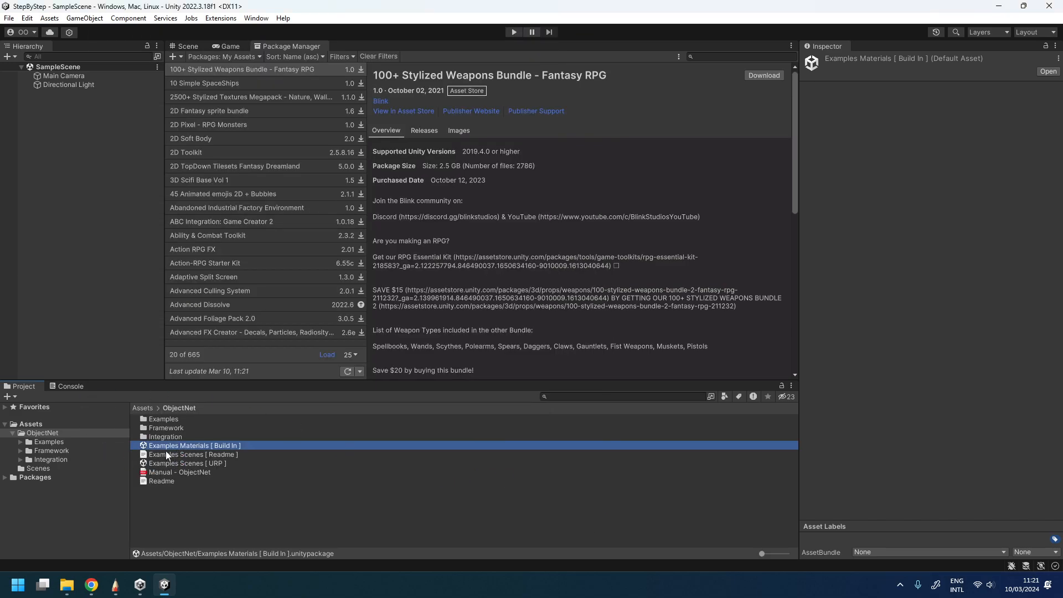
left_click(42, 433)
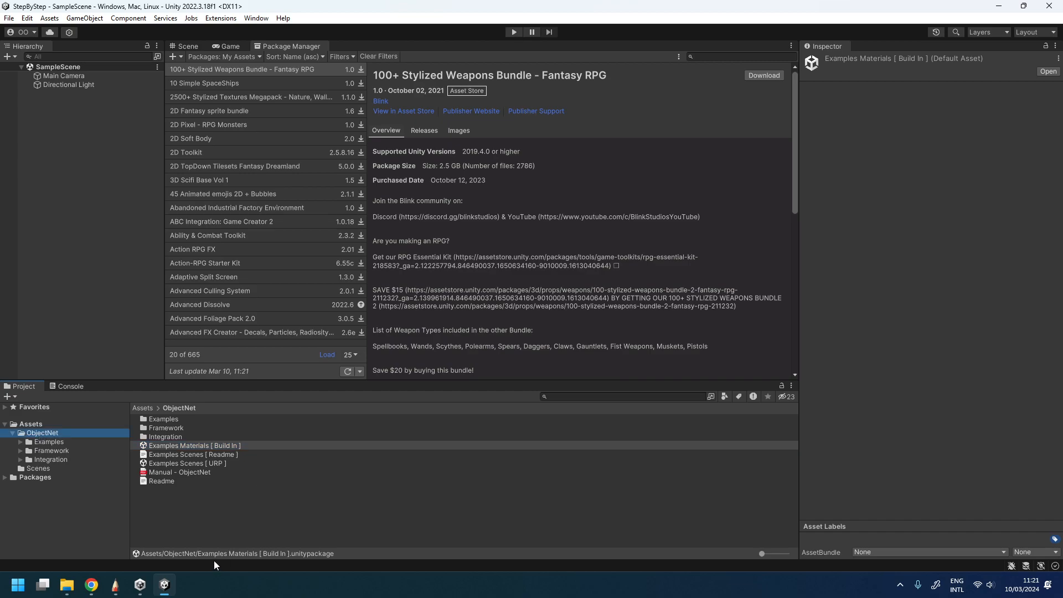
- Check Step 2 of the browser manual, then add the NetworkManager prefab from ObjectNet/Integration/Prefabs to SampleScene in Unity
left_click(92, 586)
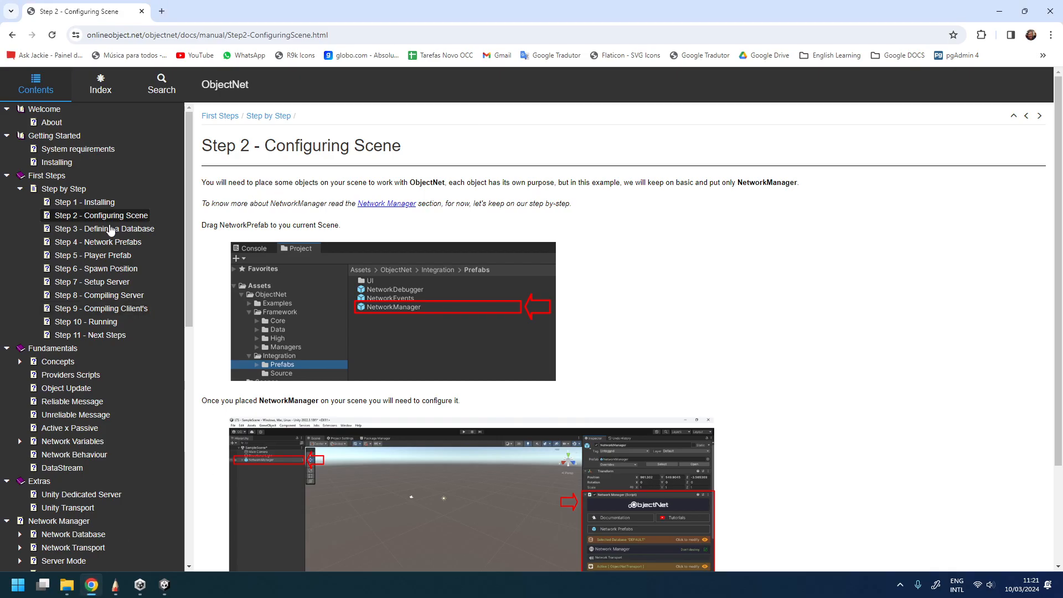
left_click(162, 588)
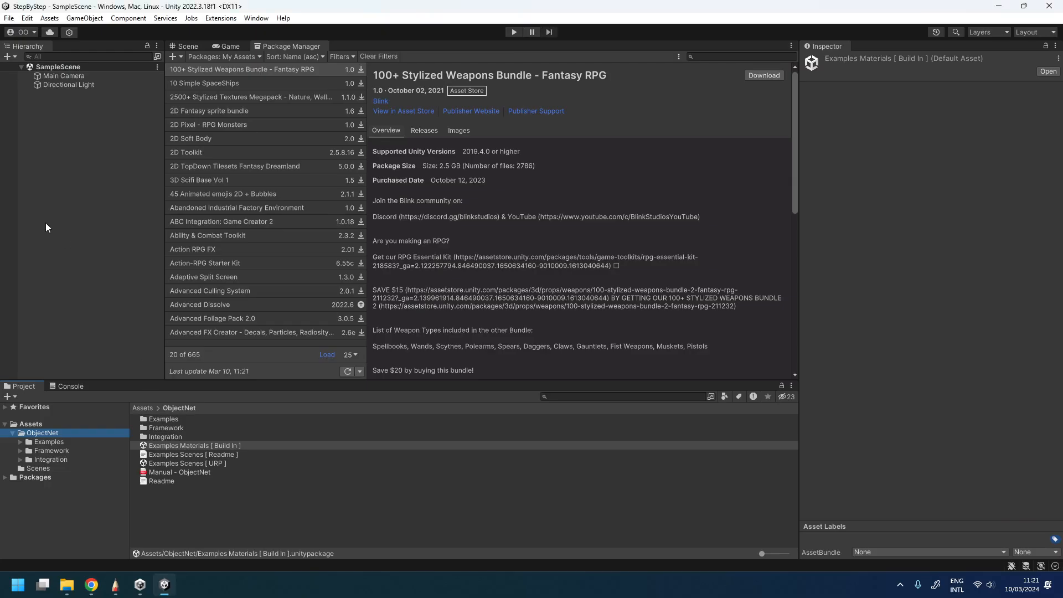
left_click(19, 461)
left_click(49, 469)
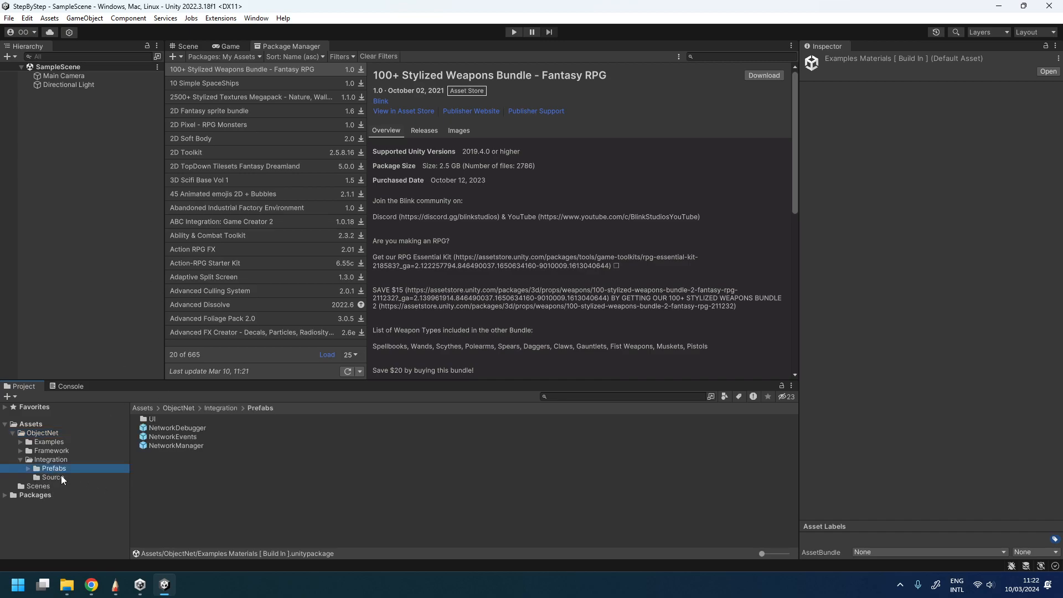
left_click(186, 446)
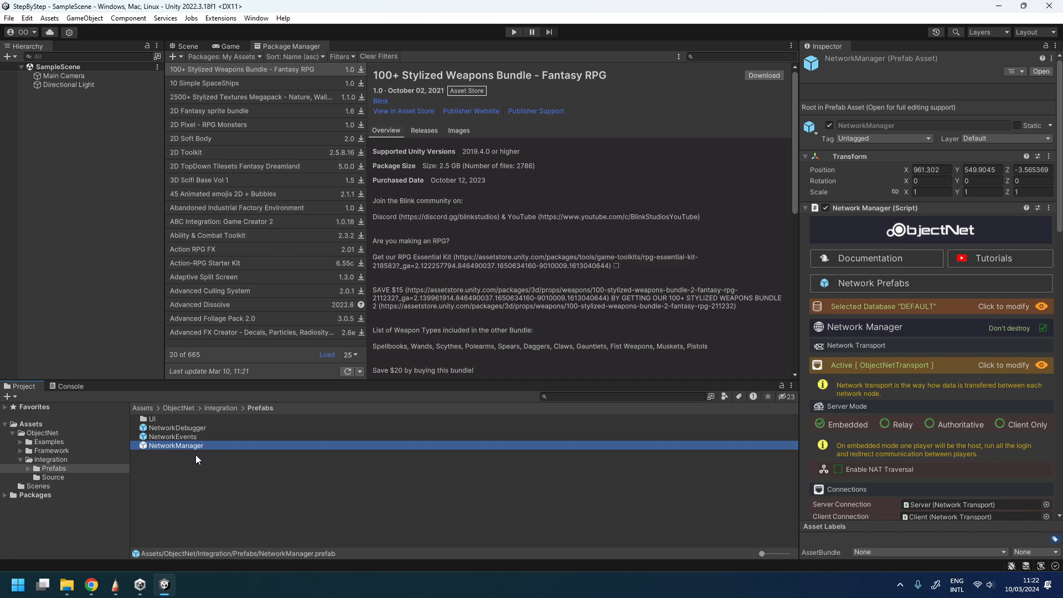
left_click_drag(198, 446, 97, 294)
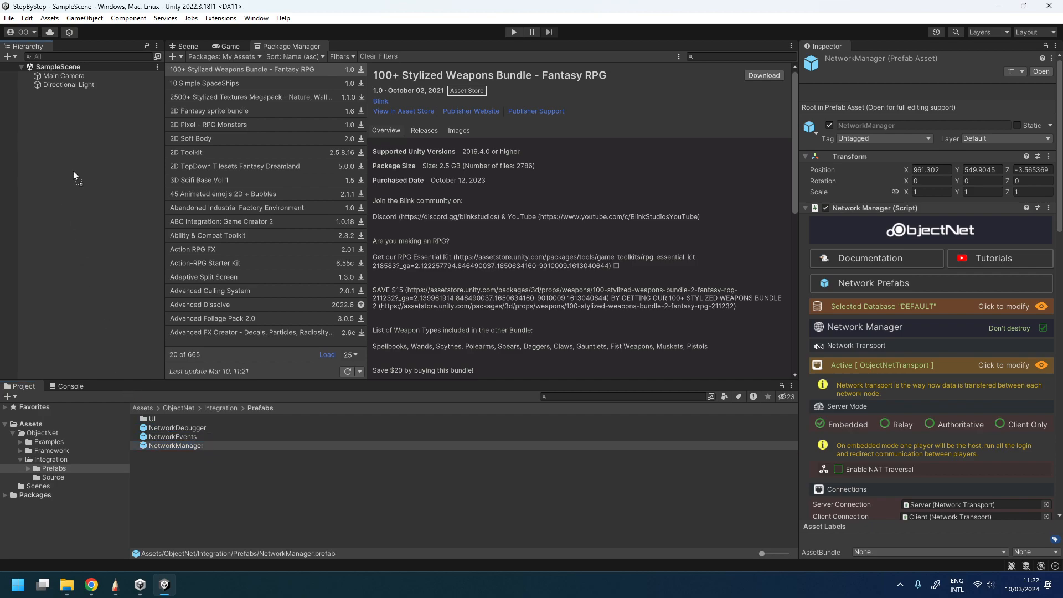
left_click_drag(73, 175, 75, 169)
scroll(902, 347, "down", 8)
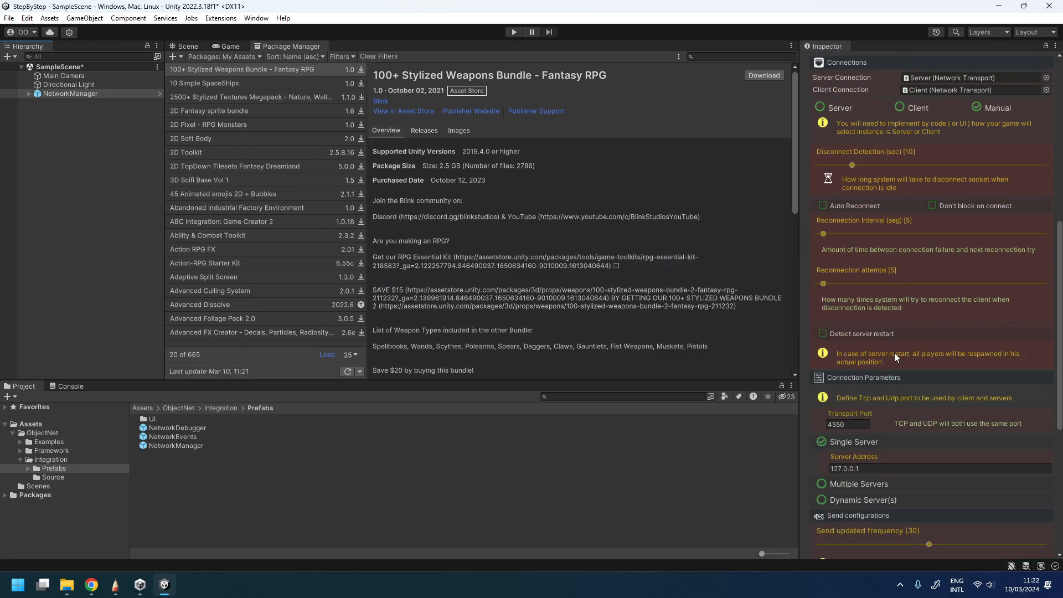
- Review the NetworkManager component's server mode, connection, send, delivery method and optional feature settings in the Inspector
scroll(895, 352, "down", 5)
scroll(901, 400, "up", 9)
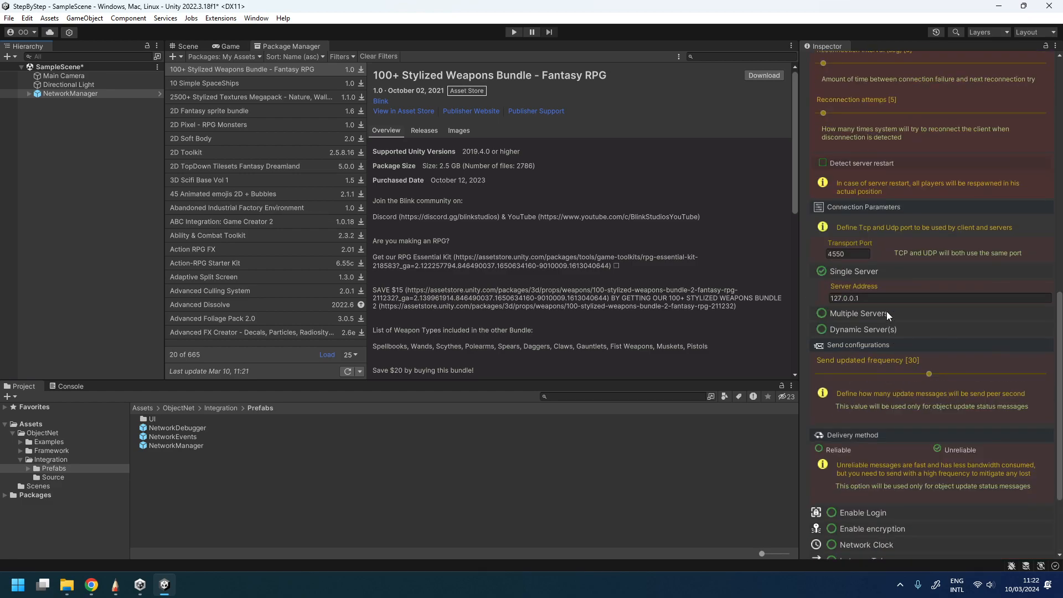
scroll(868, 370, "down", 9)
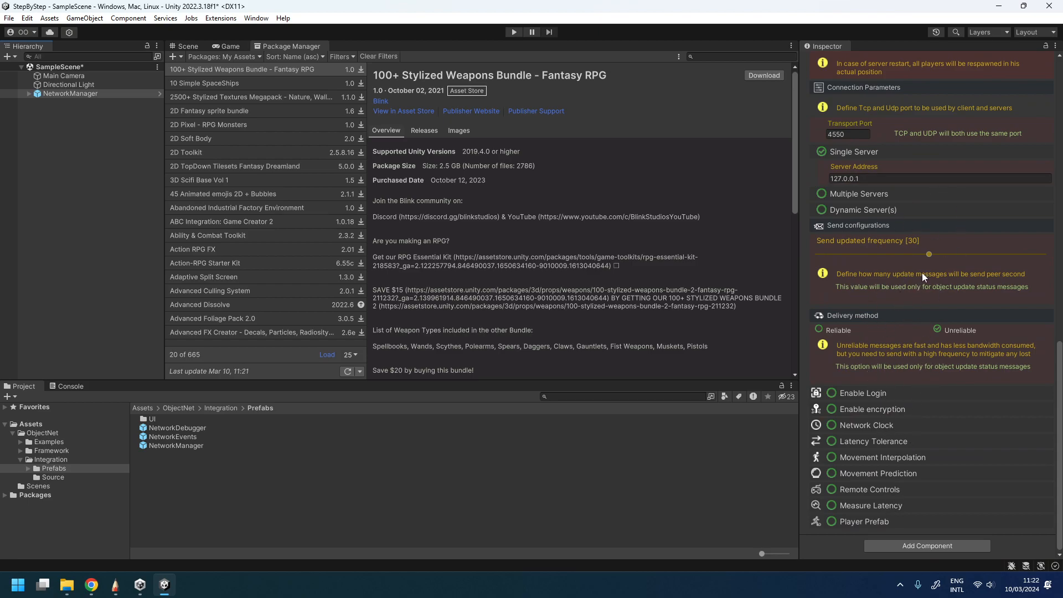
scroll(914, 264, "up", 3)
scroll(914, 280, "down", 2)
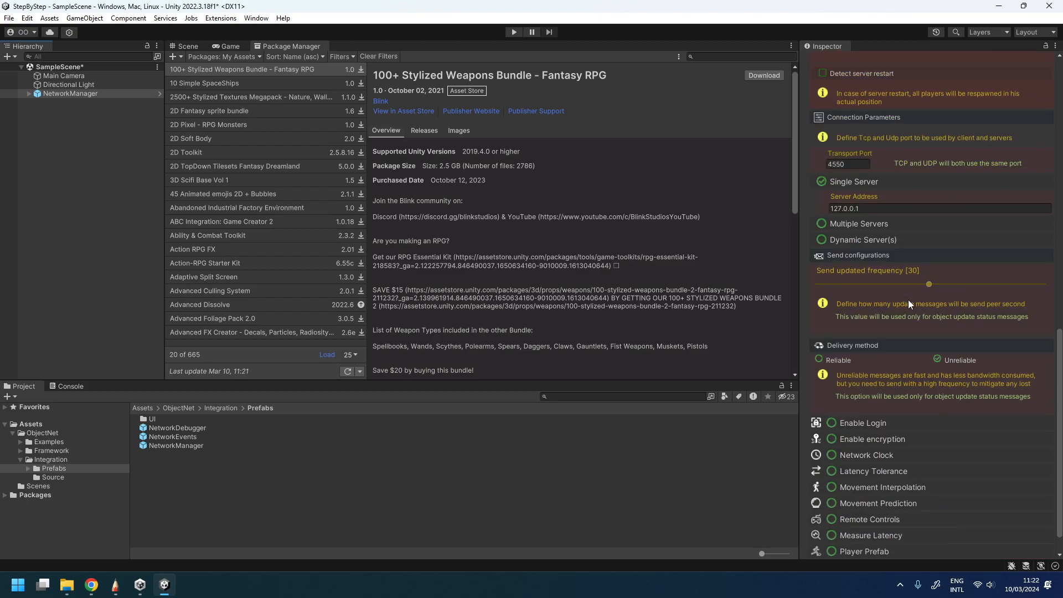
scroll(908, 304, "down", 1)
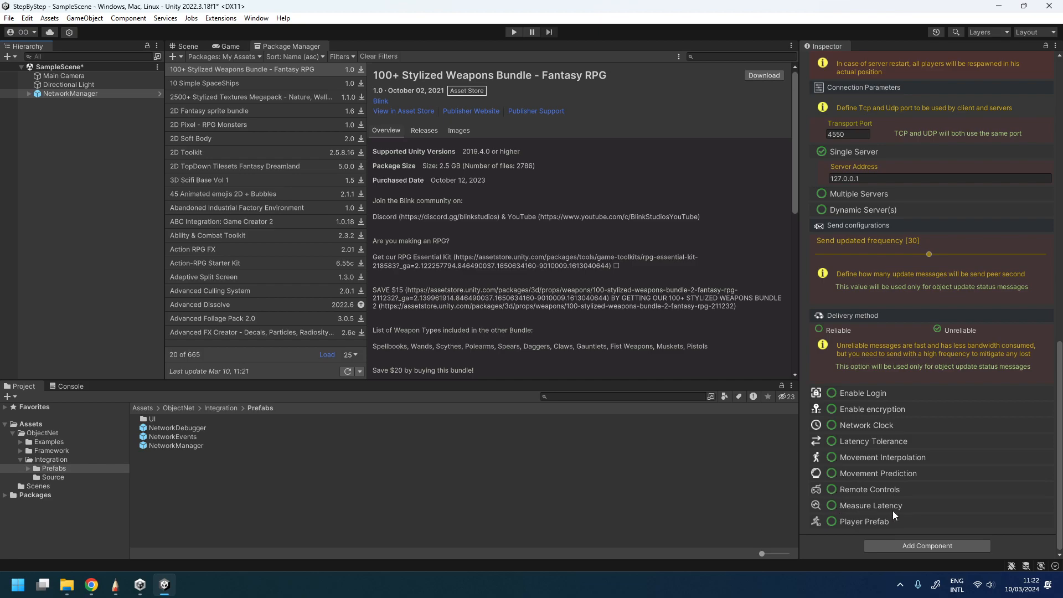
scroll(897, 326, "up", 10)
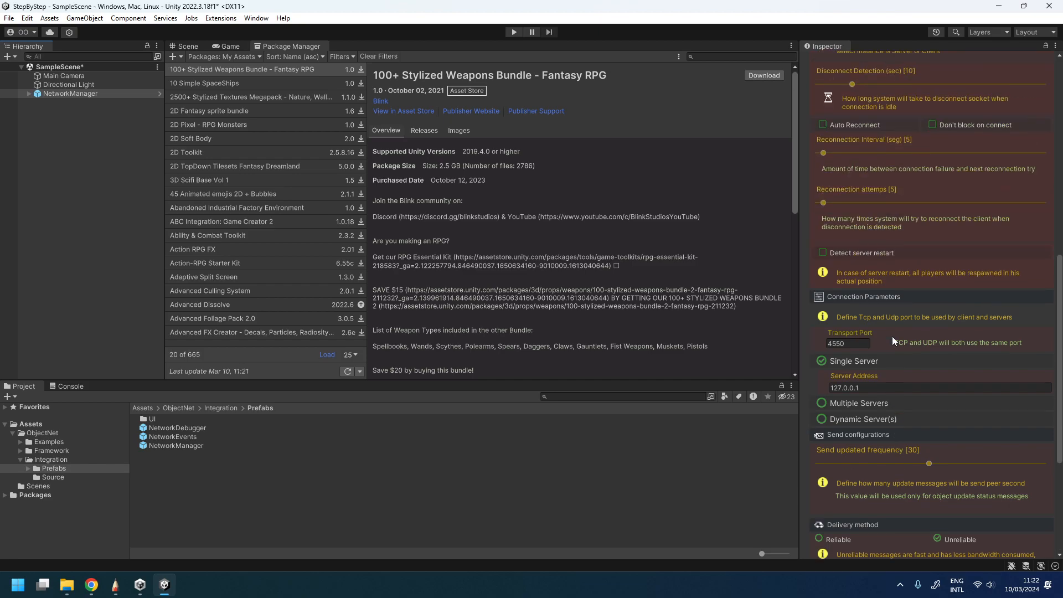
scroll(896, 319, "up", 2)
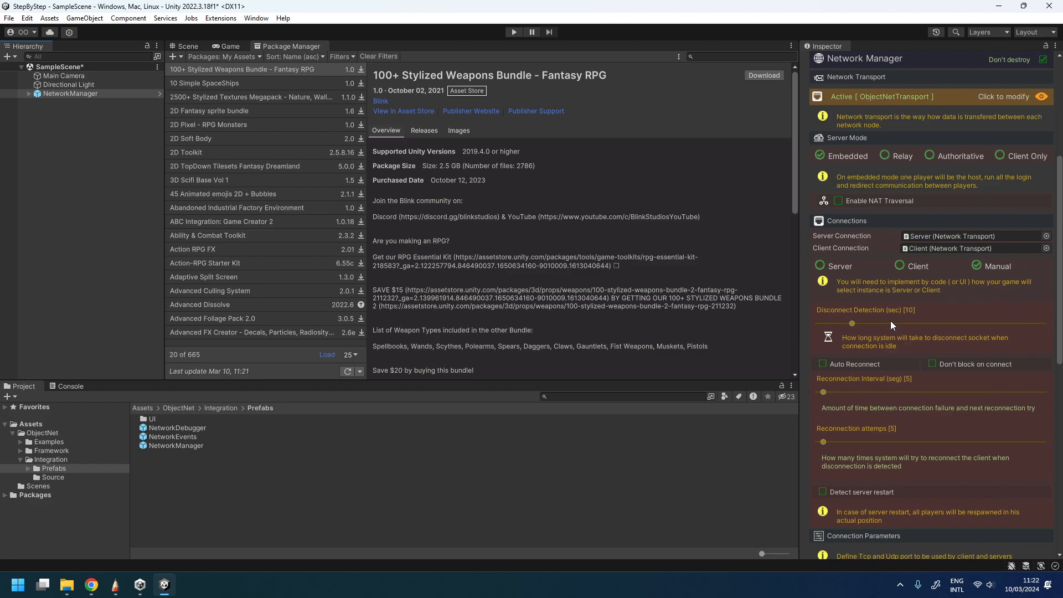
scroll(889, 332, "down", 14)
scroll(882, 352, "down", 2)
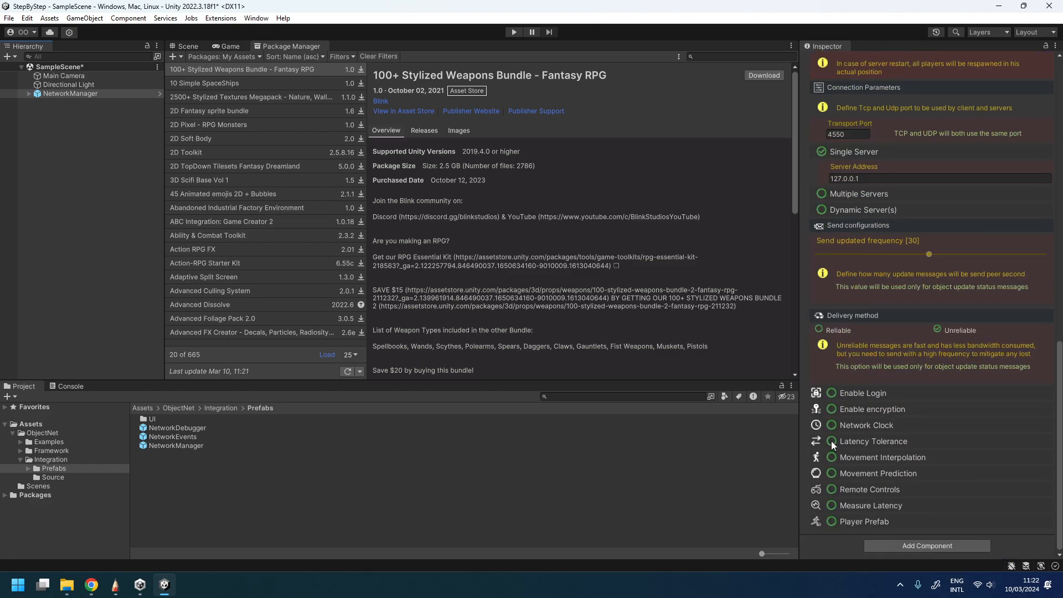
scroll(836, 429, "up", 3)
scroll(862, 429, "down", 3)
- Enable the NetworkManager's Player Prefab option, then switch to the browser manual and open Step 3 - Defining a Database
left_click(838, 521)
scroll(859, 454, "down", 10)
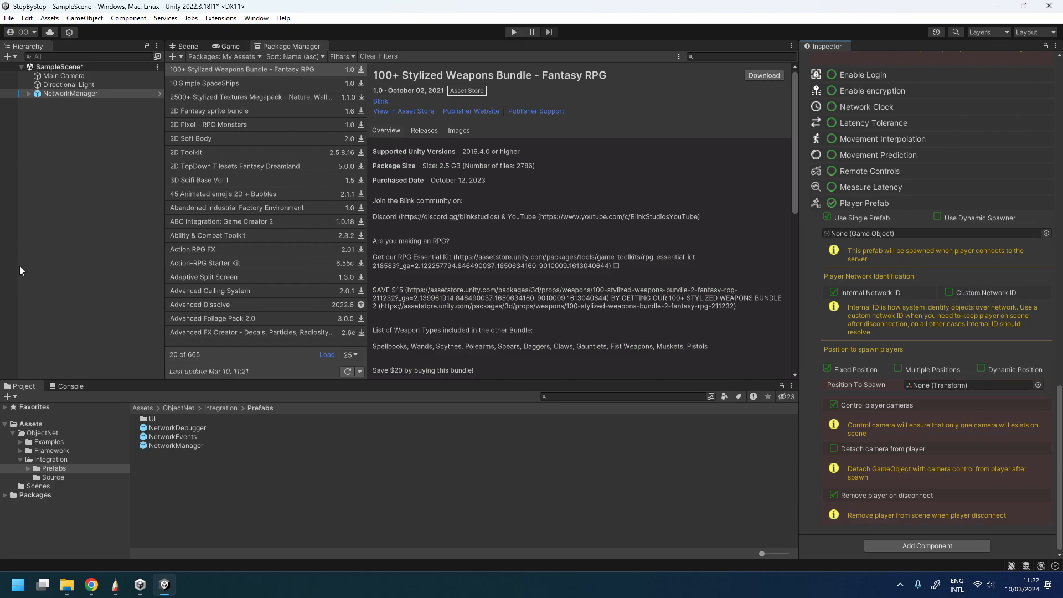
mouse_move(93, 588)
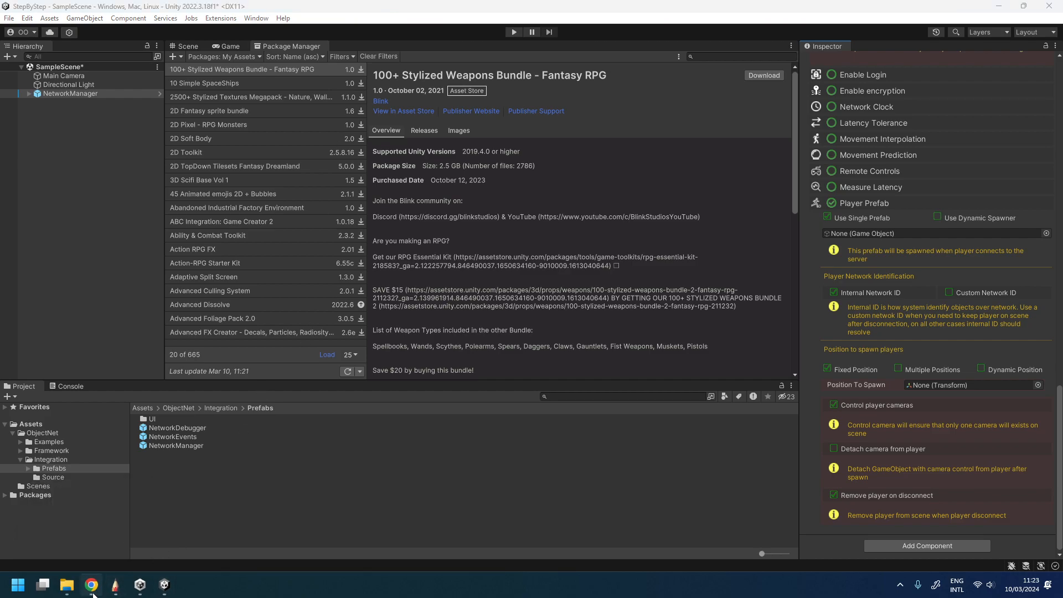
left_click(92, 586)
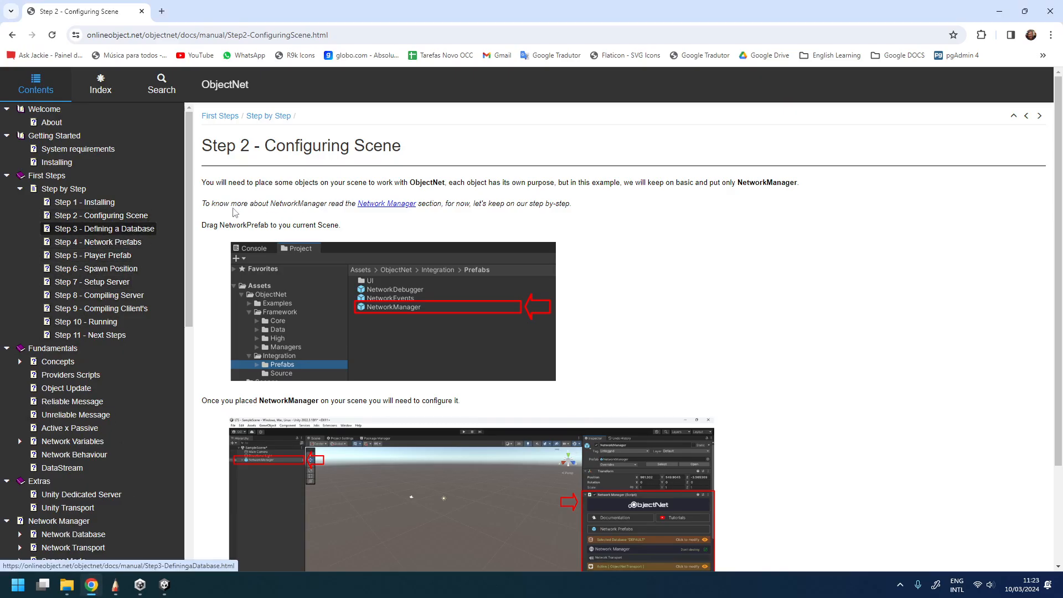
- Back in Unity, bring up the beginning of the Network Manager settings, slightly widen the Inspector and shorten the Project area
left_click(164, 586)
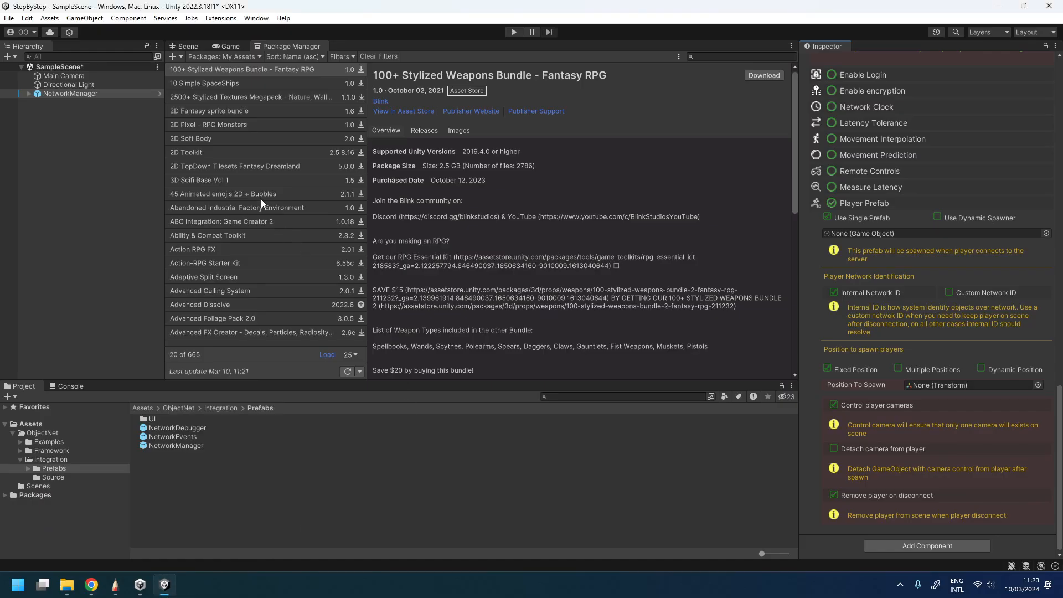
scroll(991, 288, "up", 5)
scroll(867, 372, "up", 15)
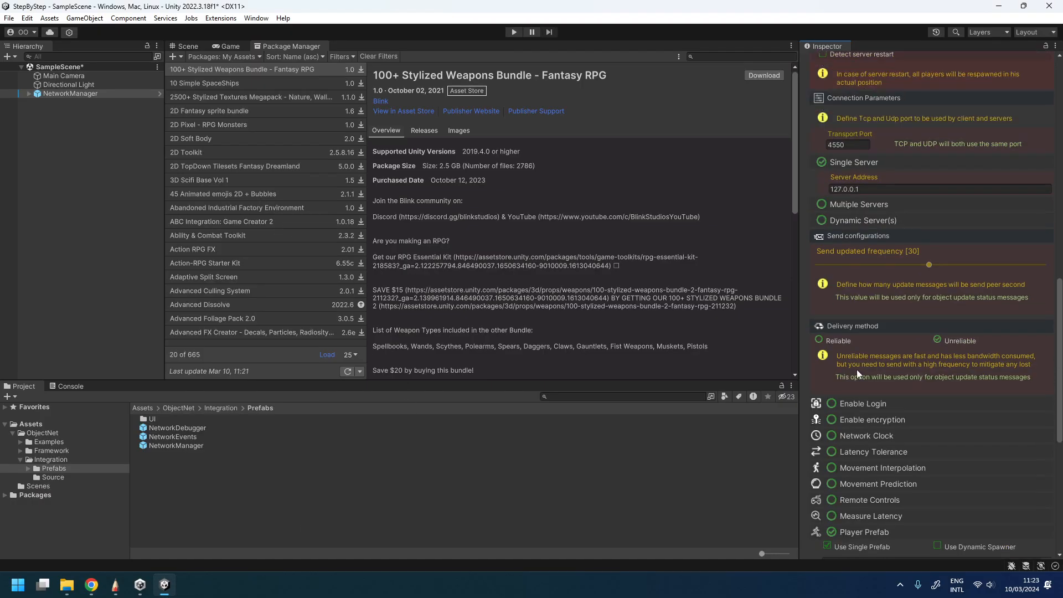
scroll(933, 194, "up", 8)
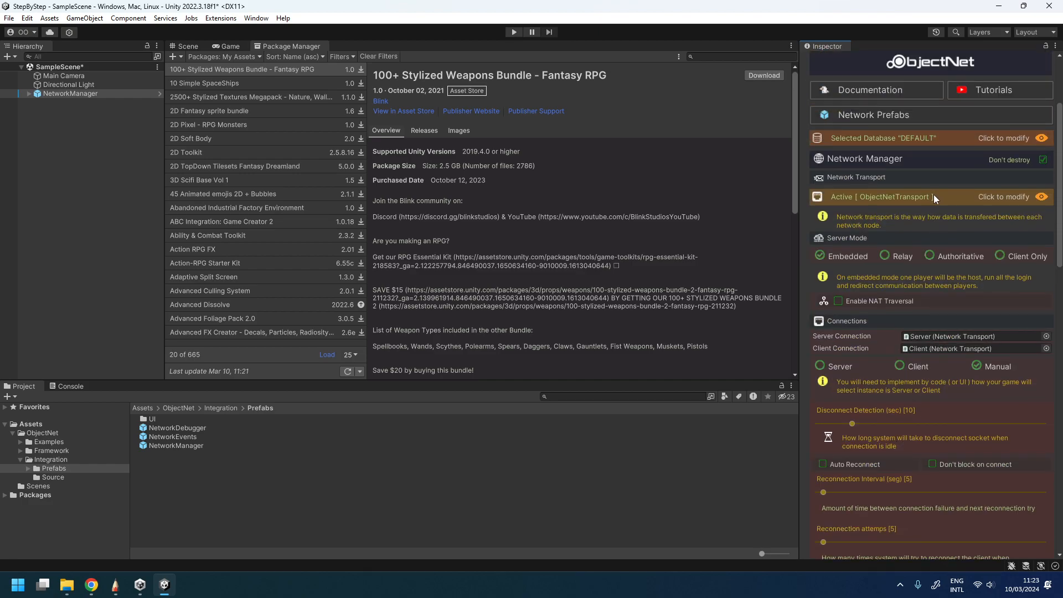
left_click_drag(801, 190, 787, 191)
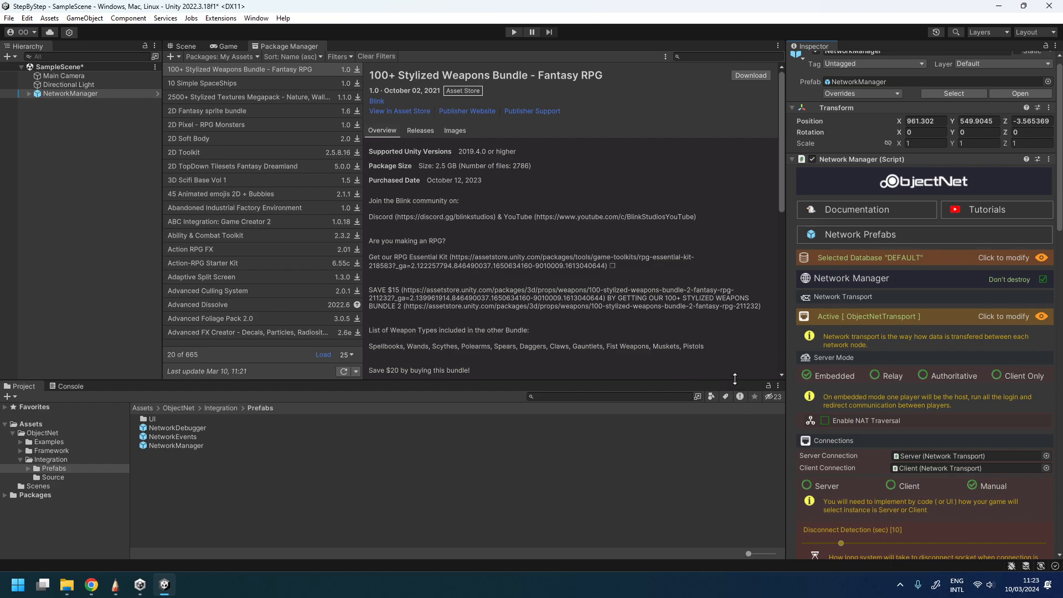
left_click_drag(730, 381, 720, 406)
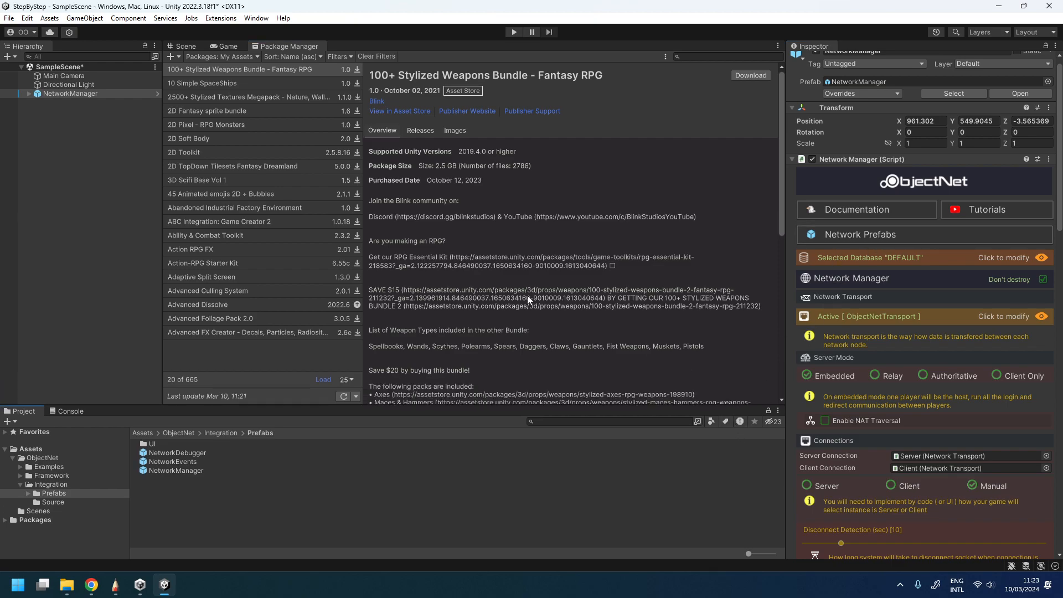
- Check Step 3 of the browser manual, then in Unity create a network database named StepByStep and select it for the NetworkManager
left_click(91, 585)
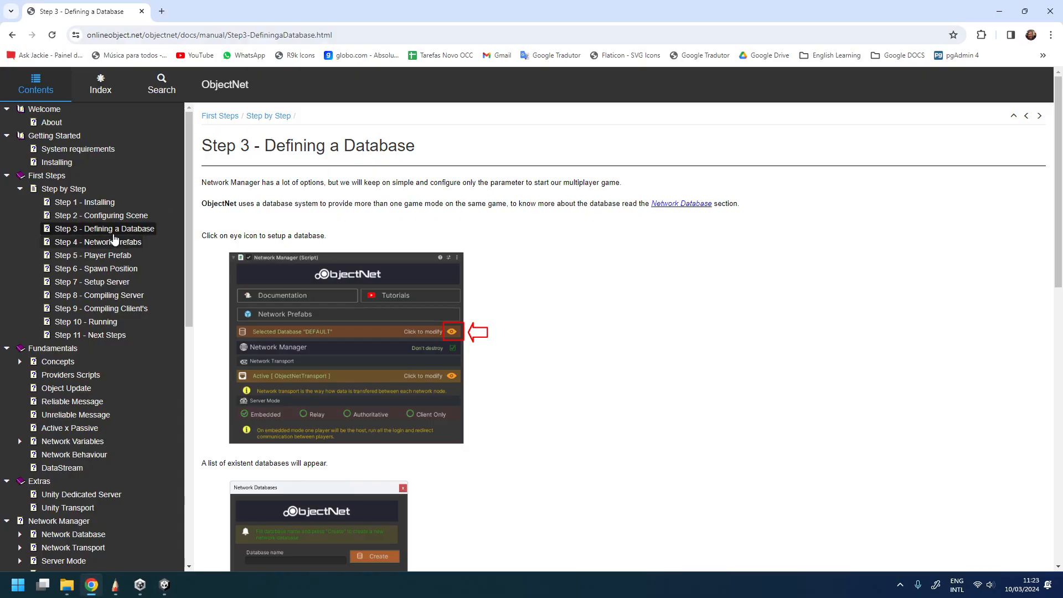
left_click(165, 585)
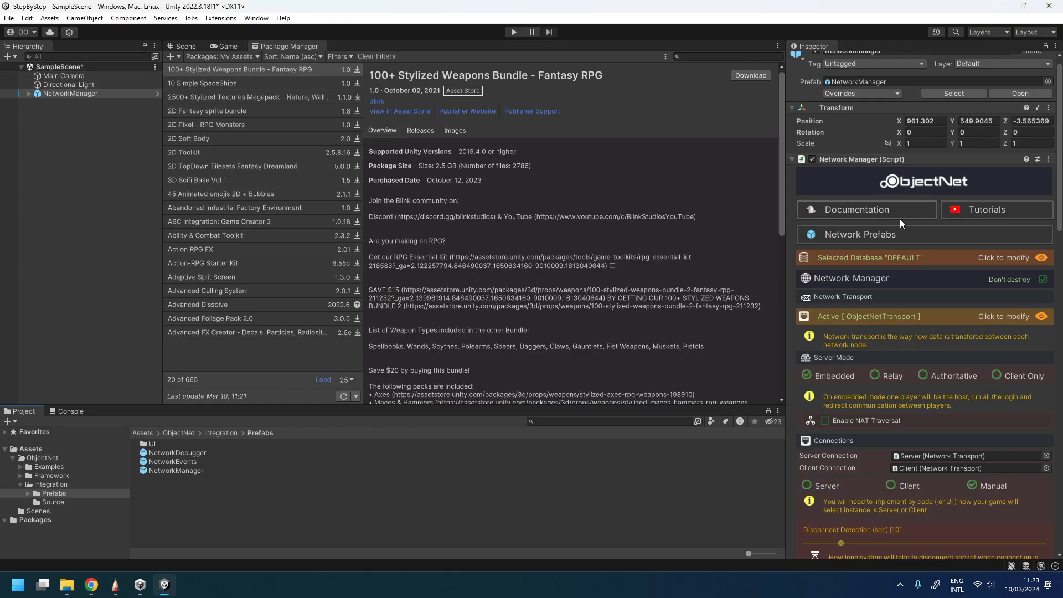
left_click(1041, 259)
left_click(469, 178)
type("SteByStep")
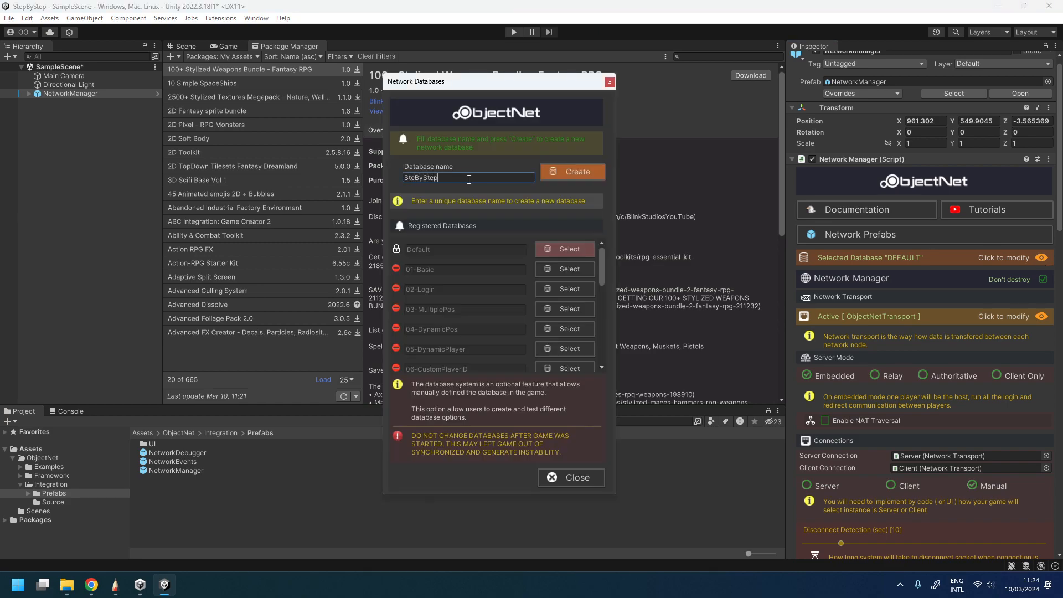
scroll(476, 322, "down", 10)
scroll(553, 268, "up", 10)
left_click(589, 170)
scroll(563, 321, "down", 6)
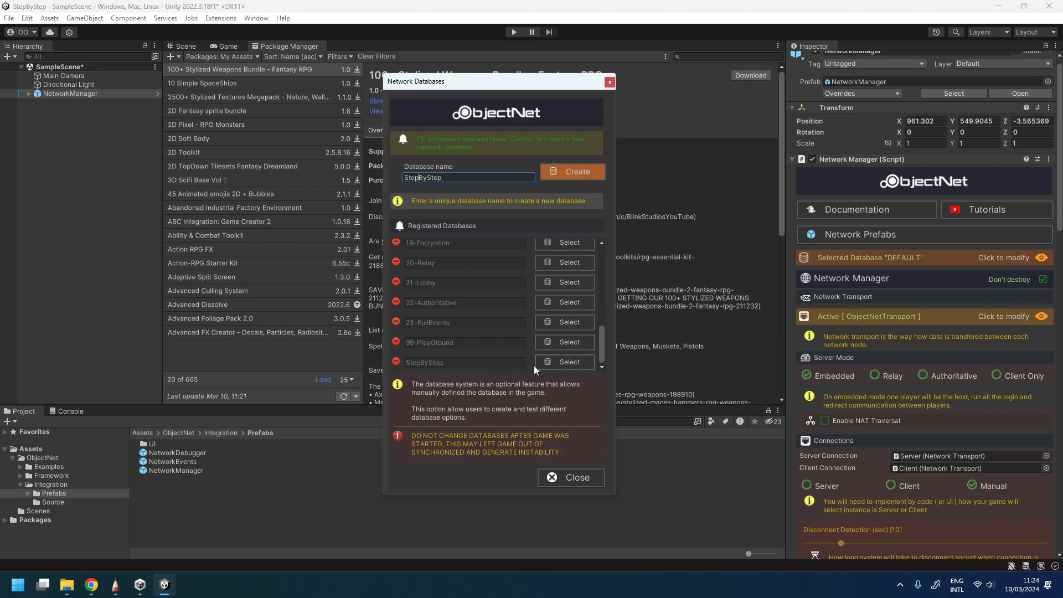
left_click(560, 362)
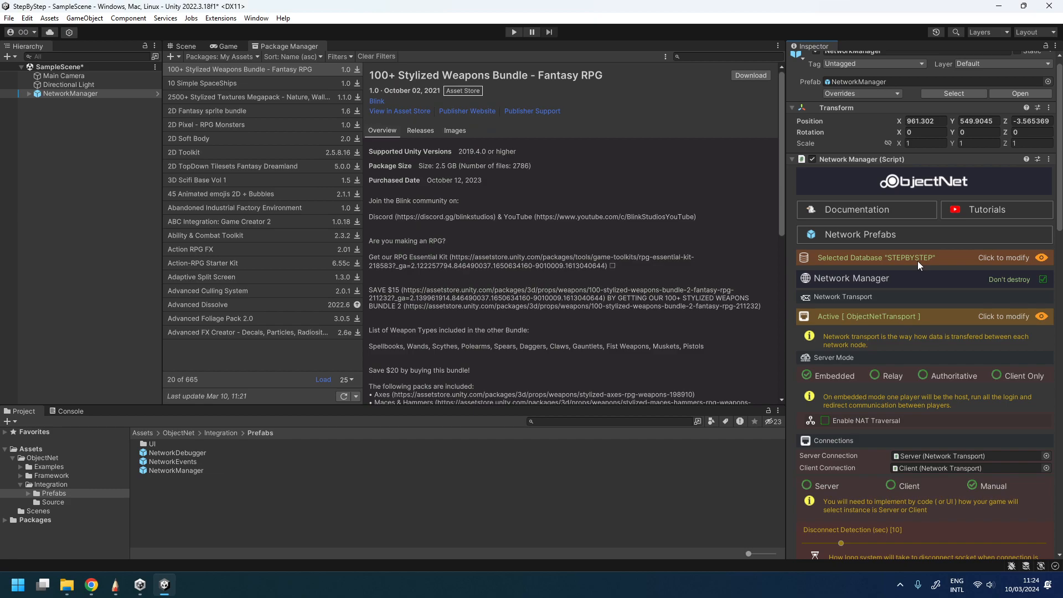
- Read Step 4 - Network Prefabs in the browser manual, then open the NetworkManager's Prefabs Database window in Unity
left_click(92, 584)
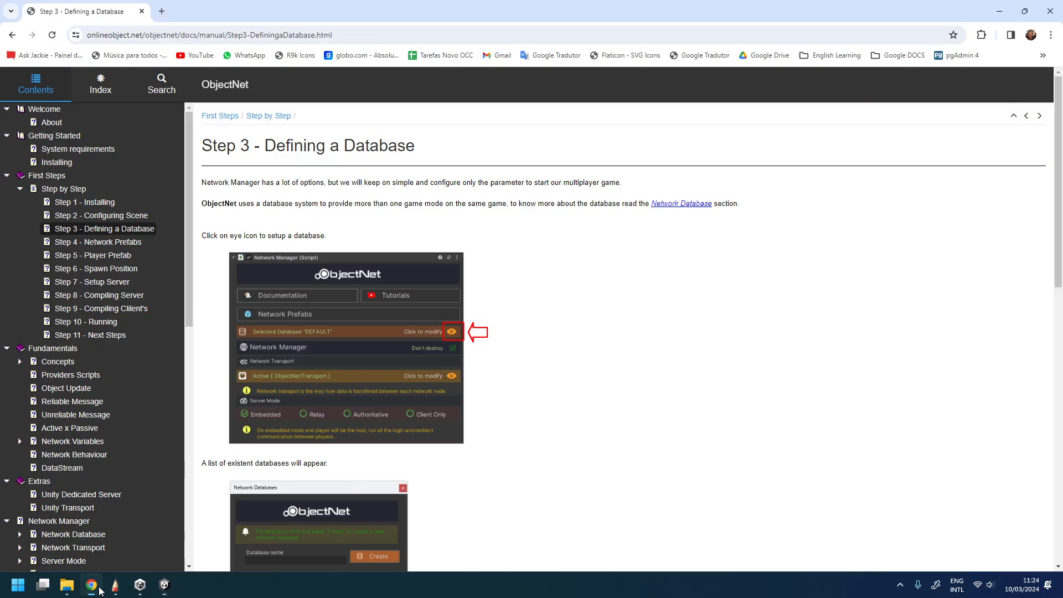
left_click(114, 242)
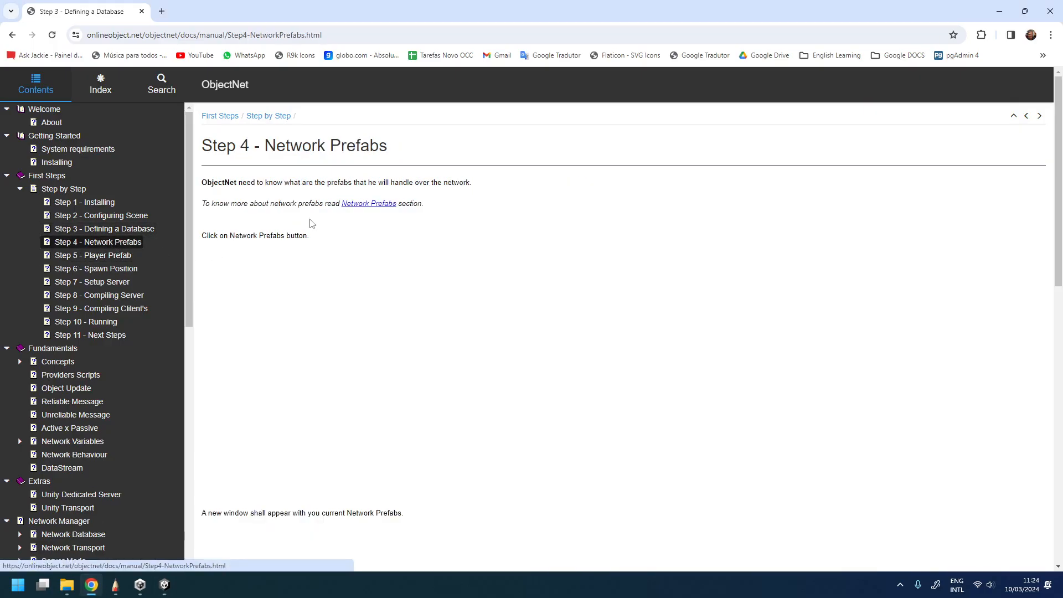
left_click(164, 585)
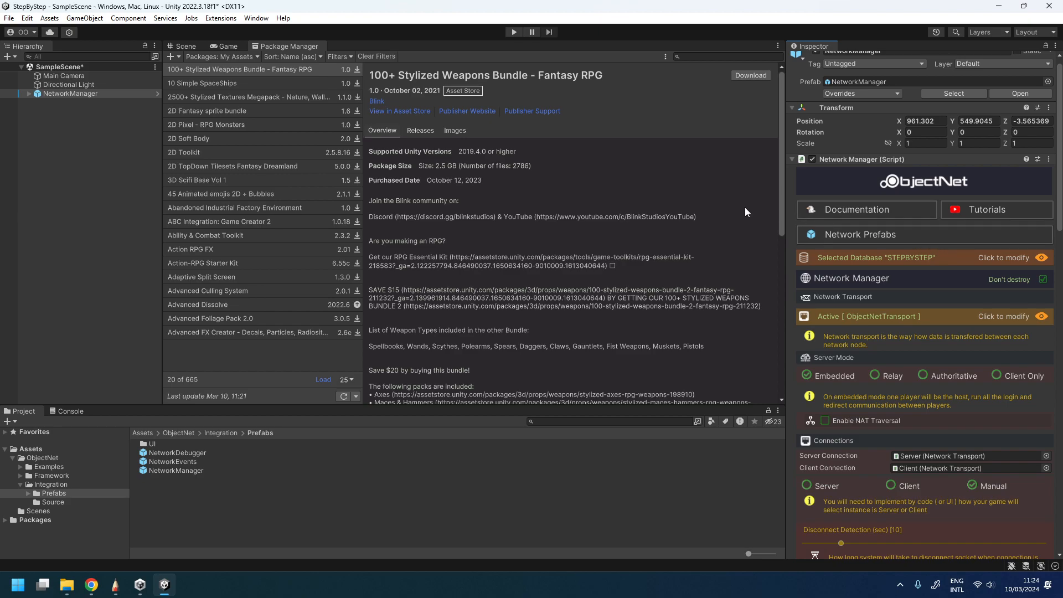
left_click(882, 236)
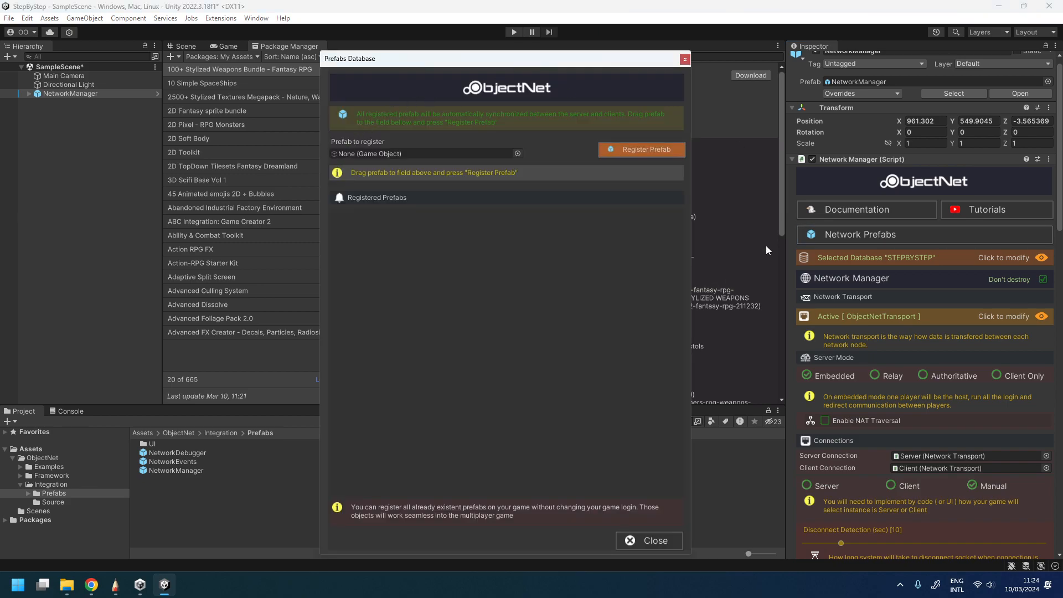
left_click_drag(482, 67, 510, 47)
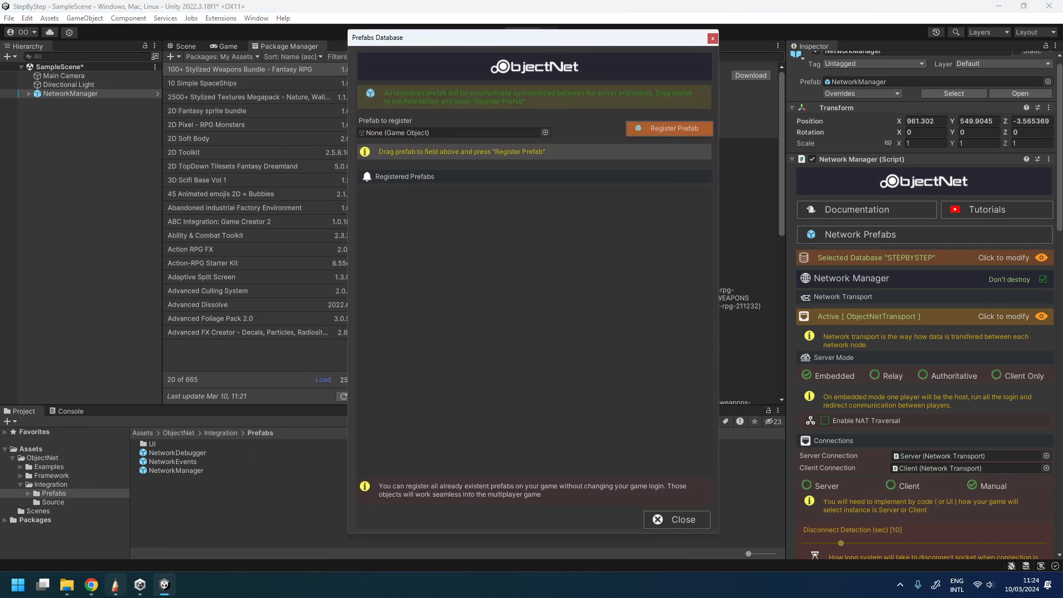
- Open the BasicPlayer prefab from ObjectNet/Examples/Prefabs/Spawned/Players and move the Prefabs Database window off the Scene view
left_click(109, 294)
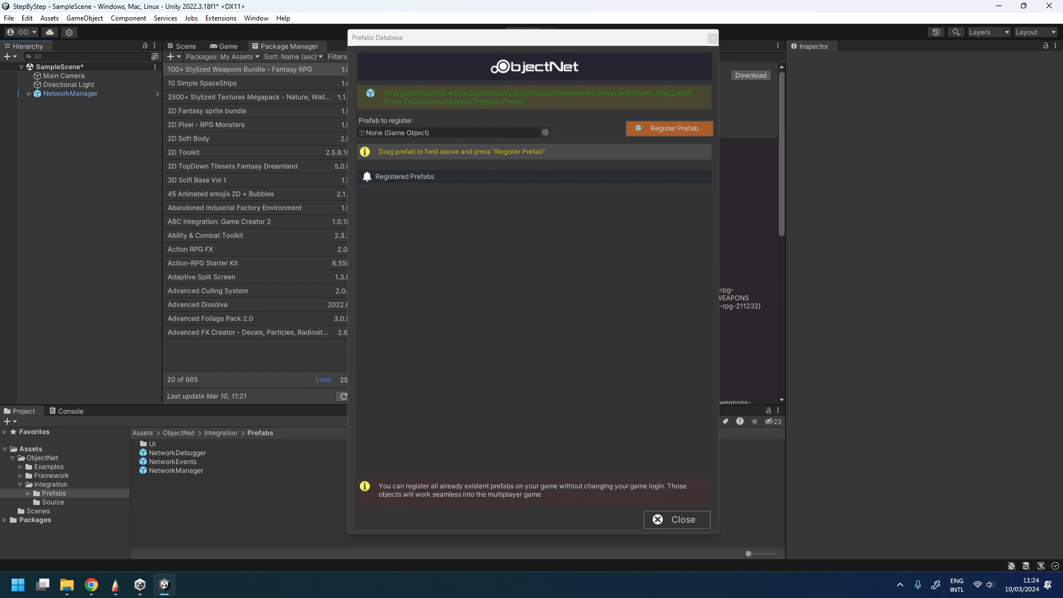
left_click(21, 467)
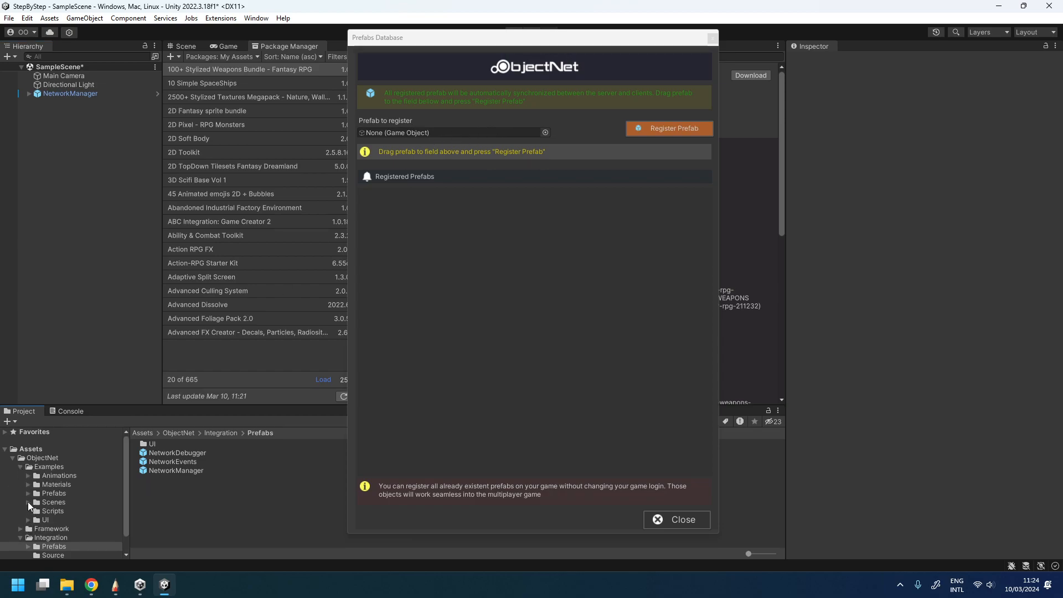
left_click(28, 494)
left_click(36, 537)
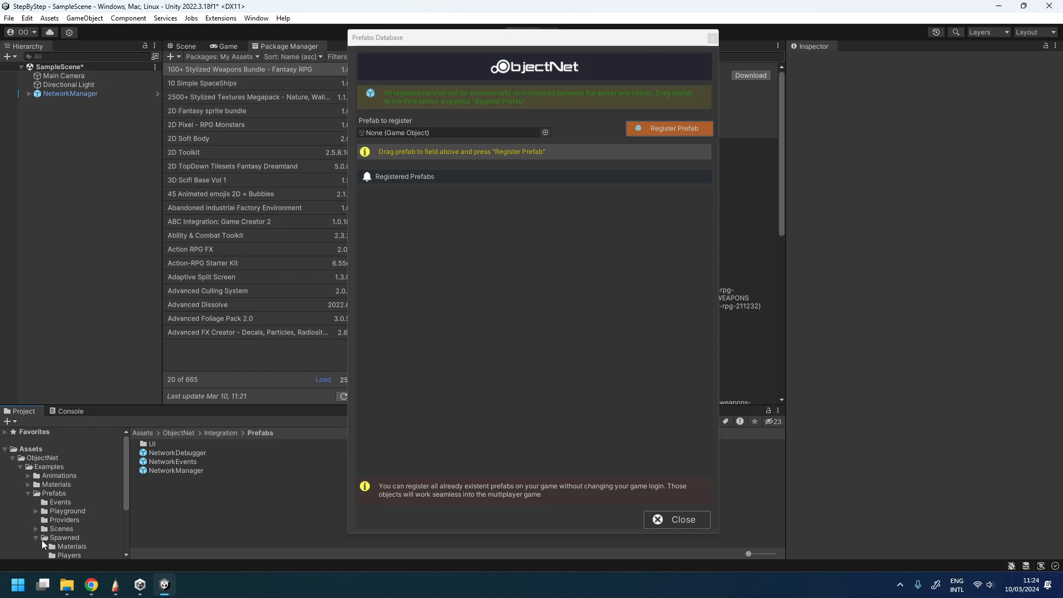
scroll(76, 522, "down", 3)
left_click(66, 473)
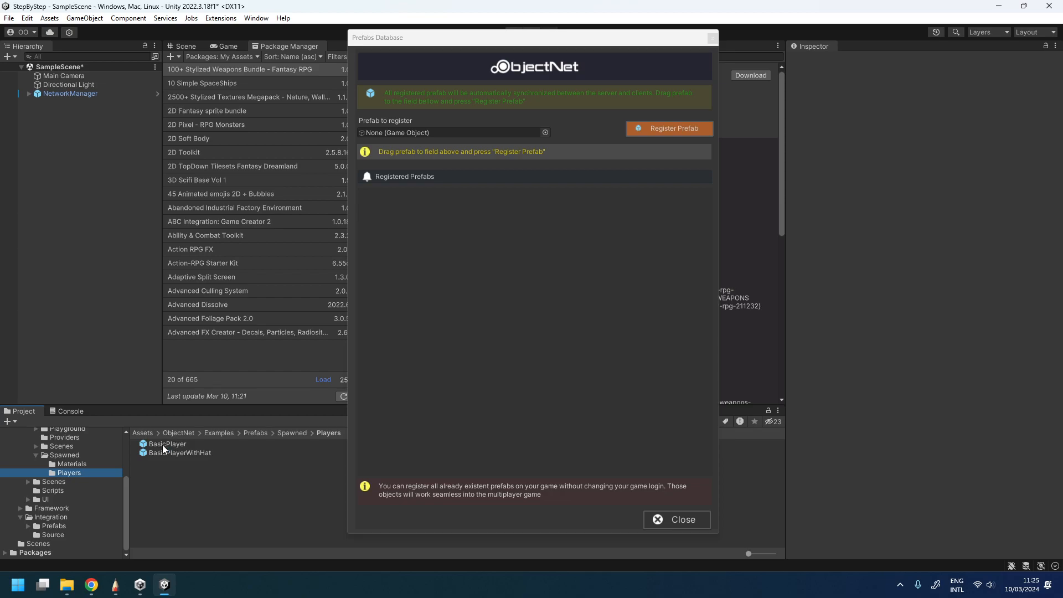
double_click(161, 444)
left_click_drag(461, 40, 691, 50)
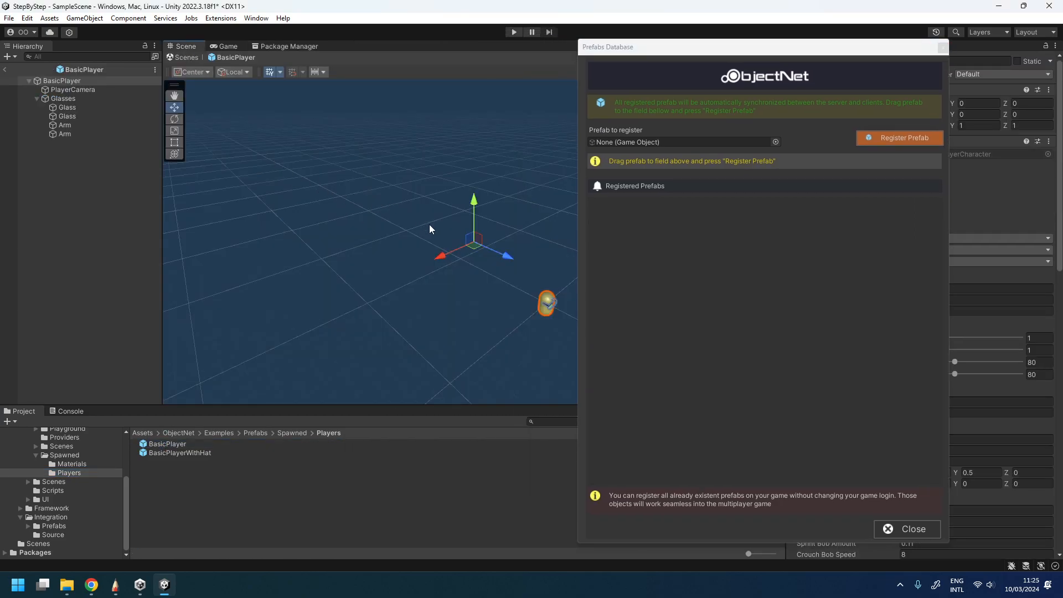
- Frame the BasicPlayer prefab in the Scene view and examine its body and glasses from several angles
left_click(72, 82)
left_click_drag(282, 204, 519, 223, "alt")
key("f")
left_click_drag(436, 246, 107, 277, "alt")
left_click_drag(441, 189, 244, 223, "alt")
left_click_drag(483, 217, 356, 235, "alt")
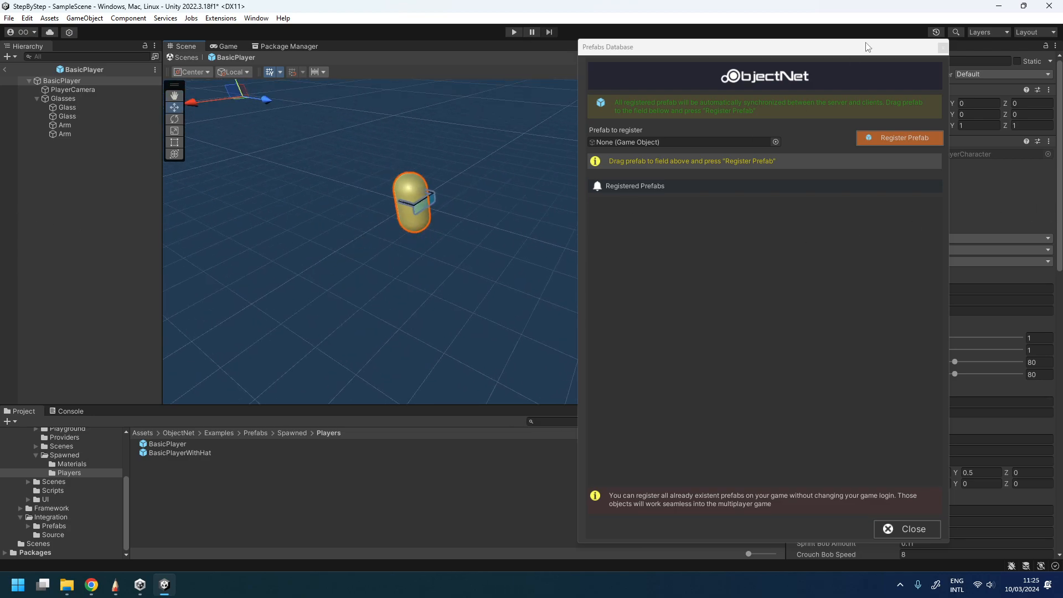
- Leave prefab editing and register BasicPlayer in the Prefabs Database
left_click(4, 69)
left_click_drag(166, 444, 703, 142)
left_click_drag(751, 49, 450, 51)
left_click(590, 137)
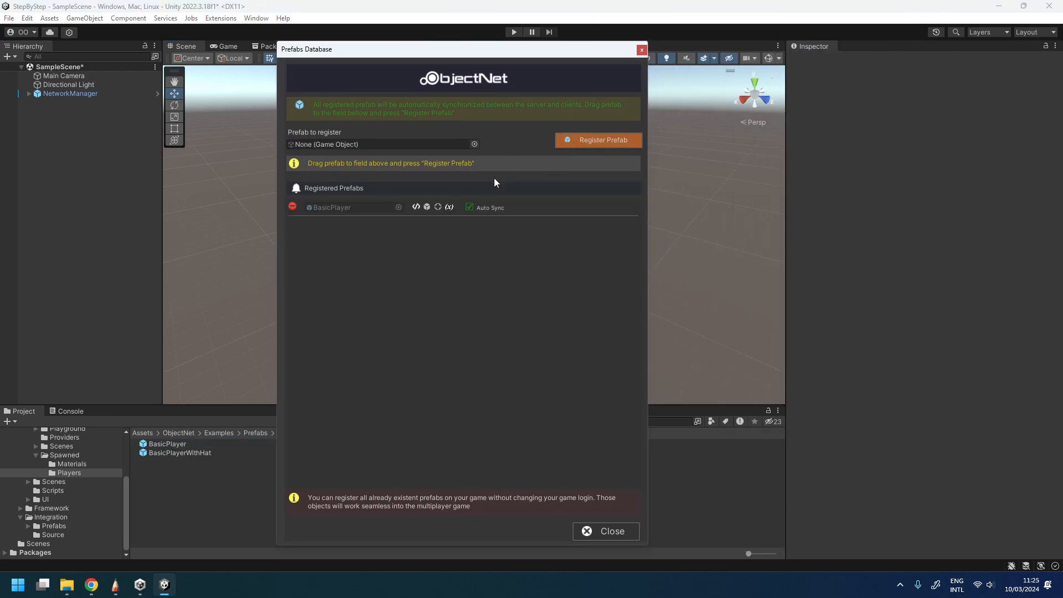
- Examine the registered BasicPlayer's object scripts, child game objects and remaining synchronization sections, then collapse them all
left_click(416, 208)
left_click(427, 207)
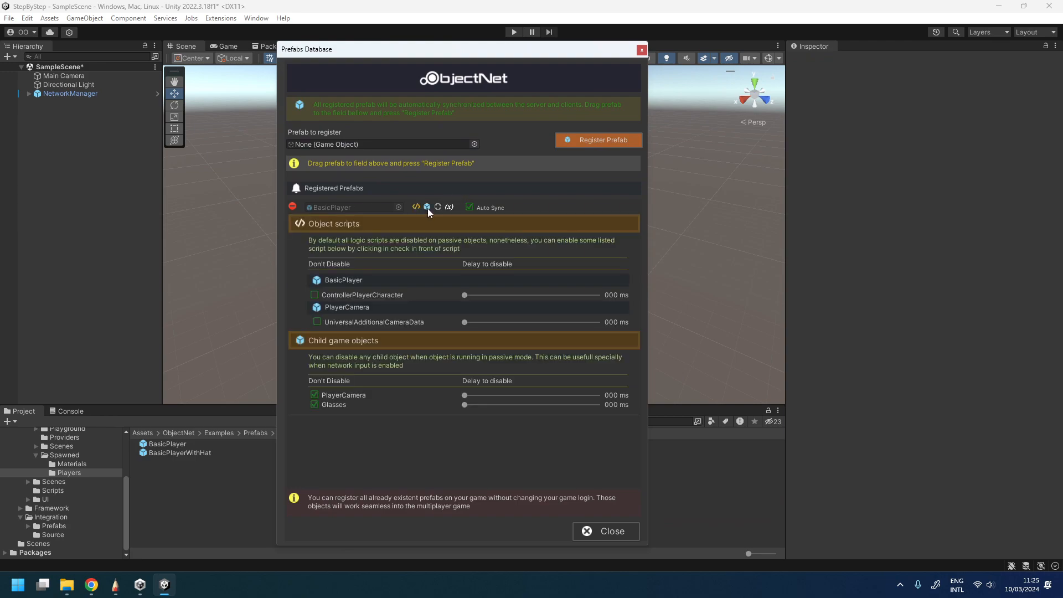
left_click(438, 207)
left_click(444, 207)
left_click(445, 207)
left_click(435, 207)
left_click(424, 207)
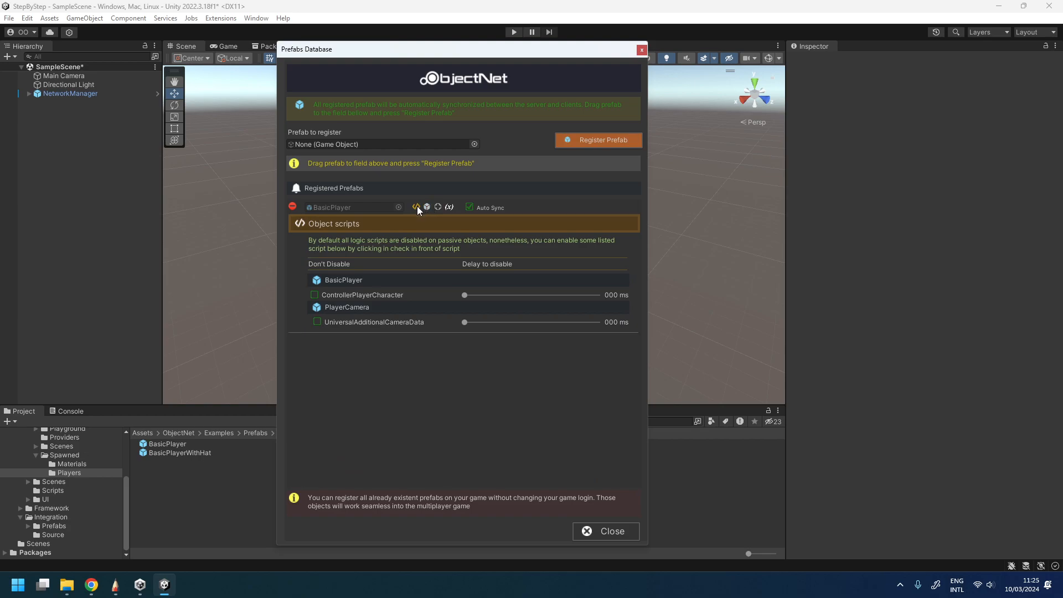
left_click(416, 208)
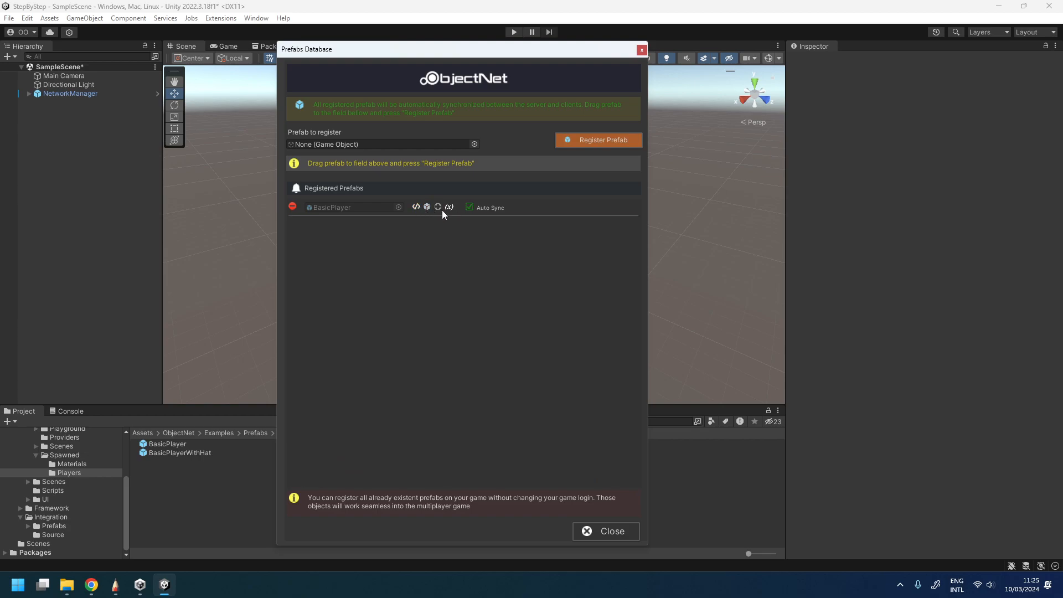
- Close the Prefabs Database, select NetworkManager, and consult the manual's Step 5 - Player Prefab page in the browser
left_click(612, 534)
left_click(74, 94)
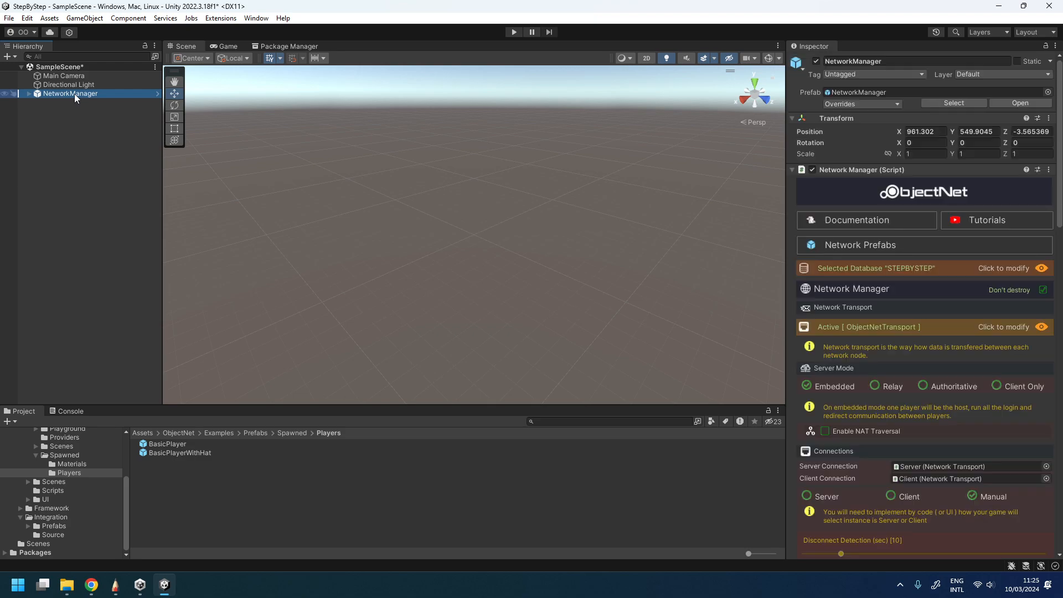
left_click(93, 585)
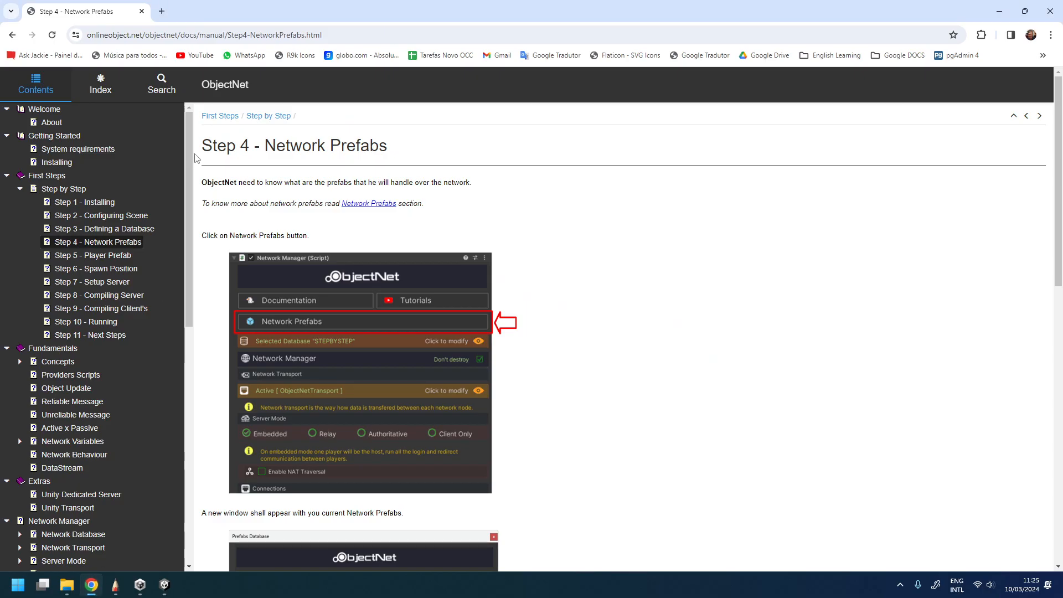
left_click(107, 257)
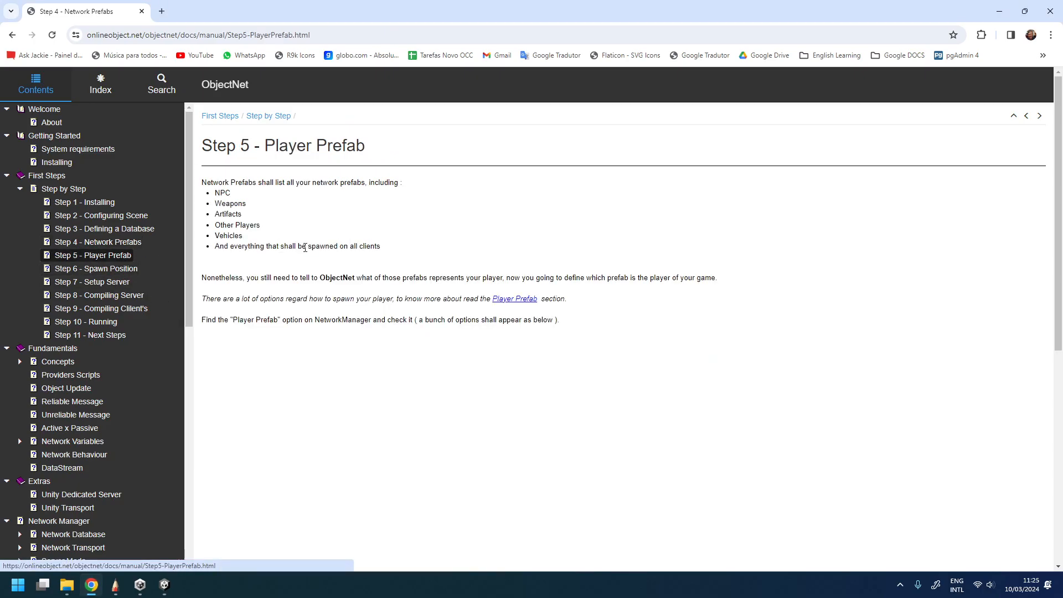
left_click(163, 593)
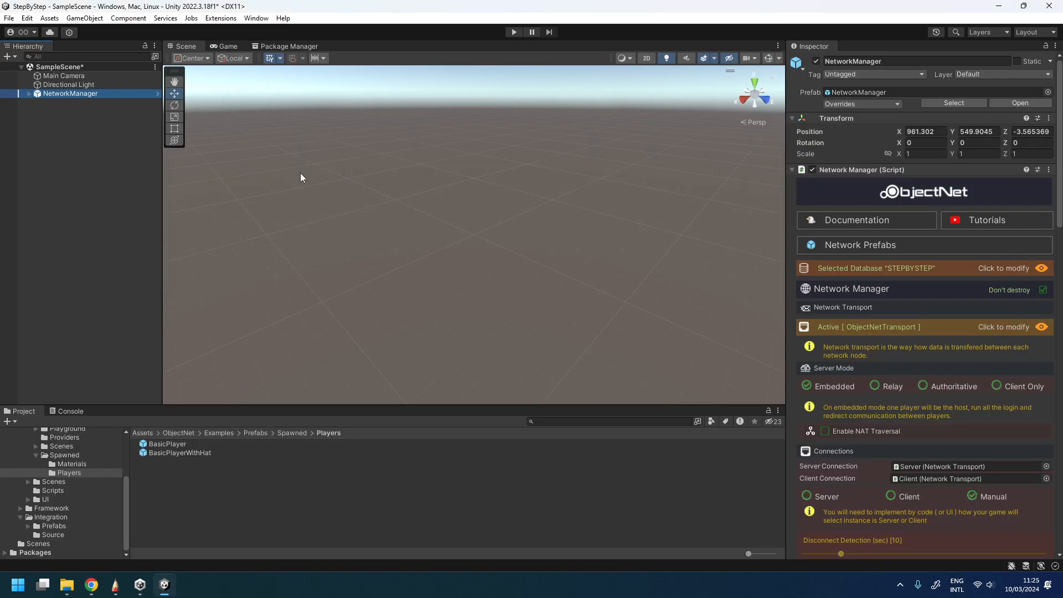
- Try the Use Dynamic Spawner option in NetworkManager's Player Prefab settings and restore Use Single Prefab
scroll(928, 330, "down", 20)
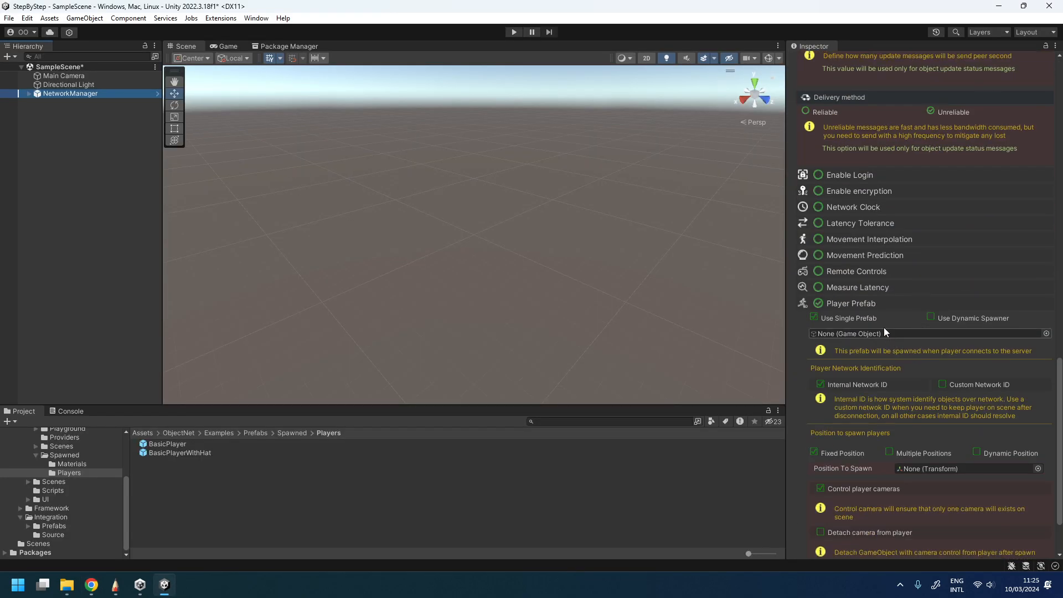
left_click(819, 303)
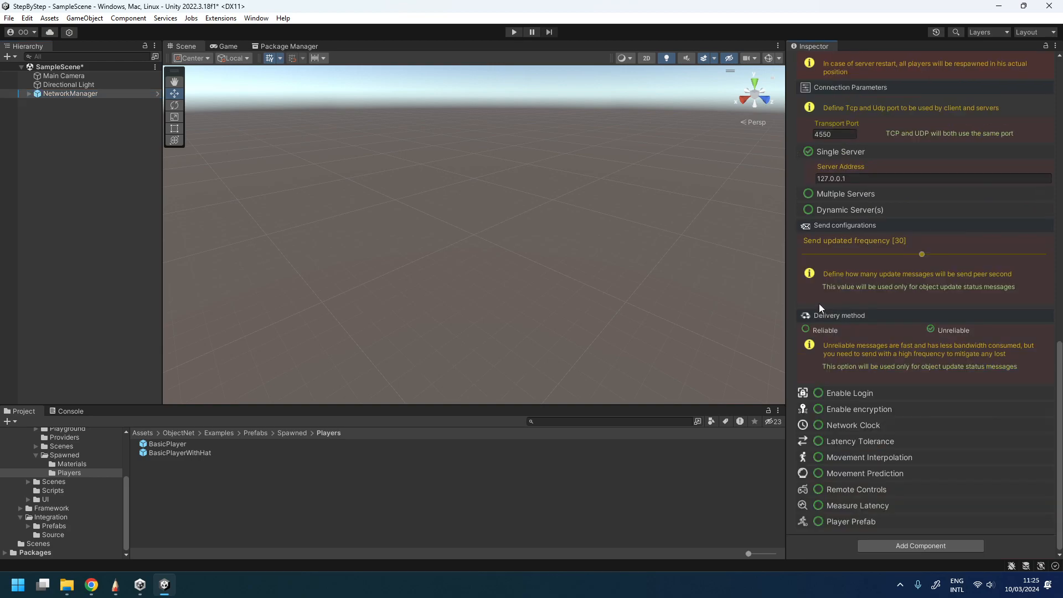
left_click(819, 522)
scroll(866, 377, "down", 10)
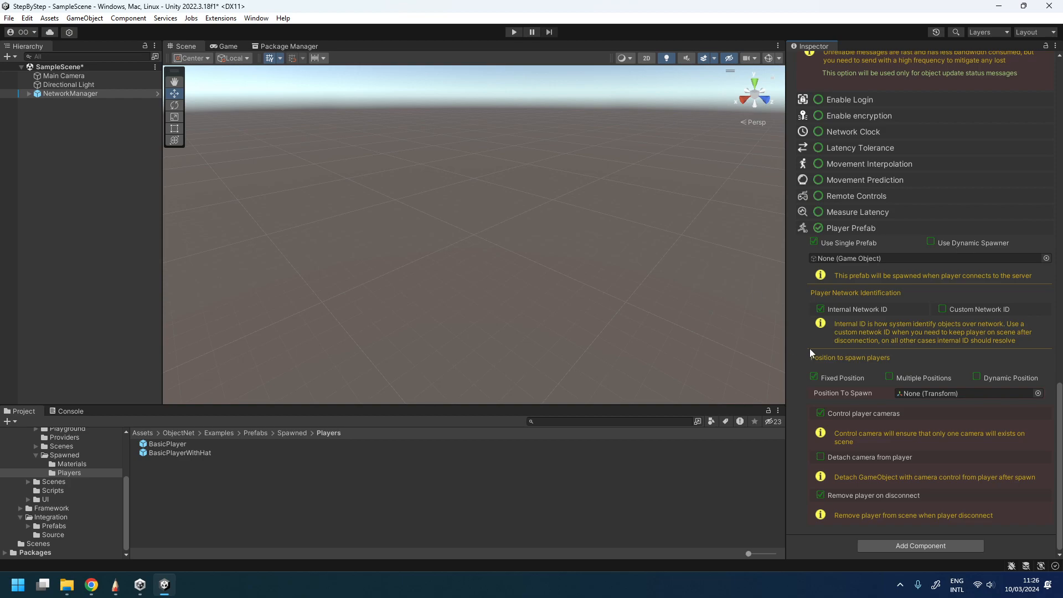
left_click(930, 243)
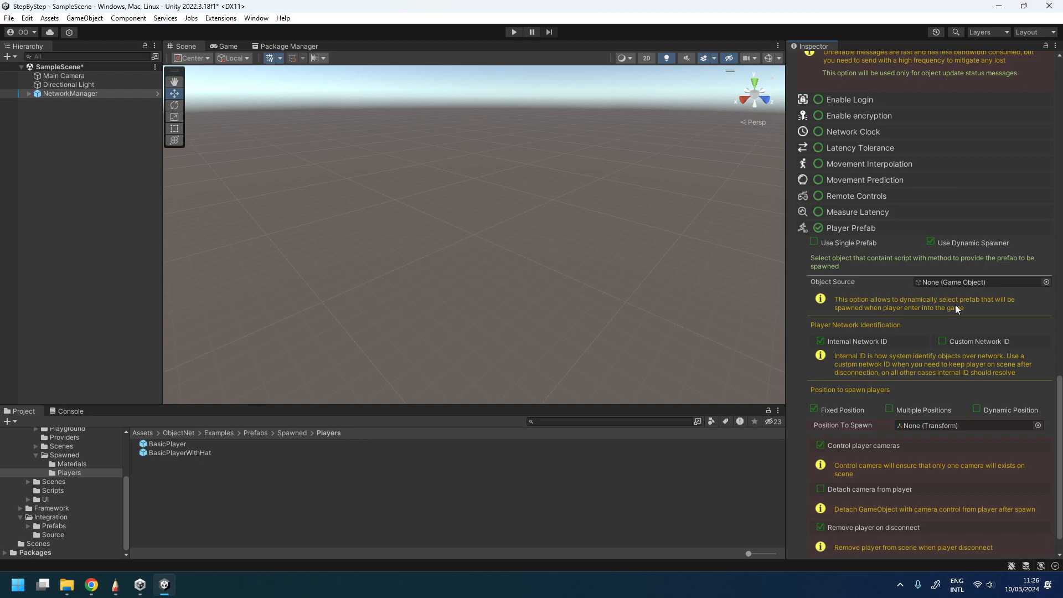
left_click(817, 240)
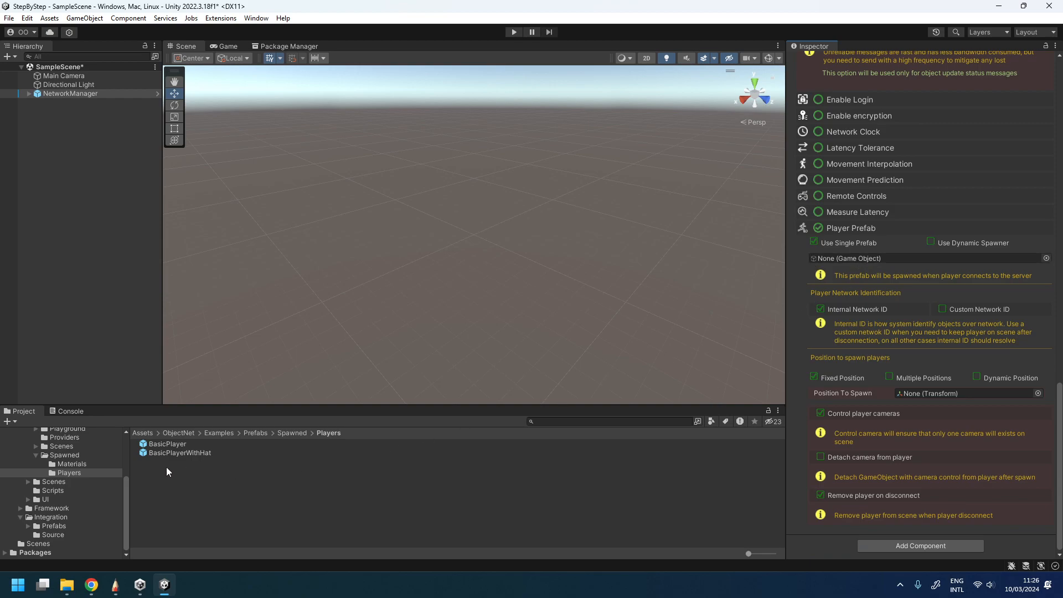
- Assign BasicPlayer as NetworkManager's single player prefab and check its registration in the Prefabs Database
left_click_drag(147, 446, 866, 258)
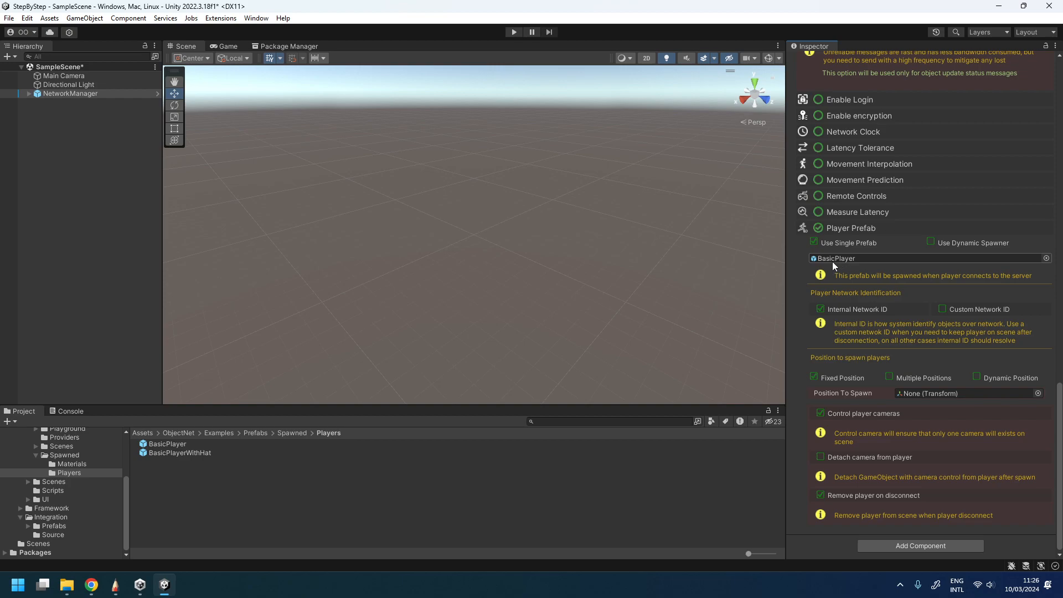
left_click_drag(1060, 406, 1060, 78)
left_click(891, 244)
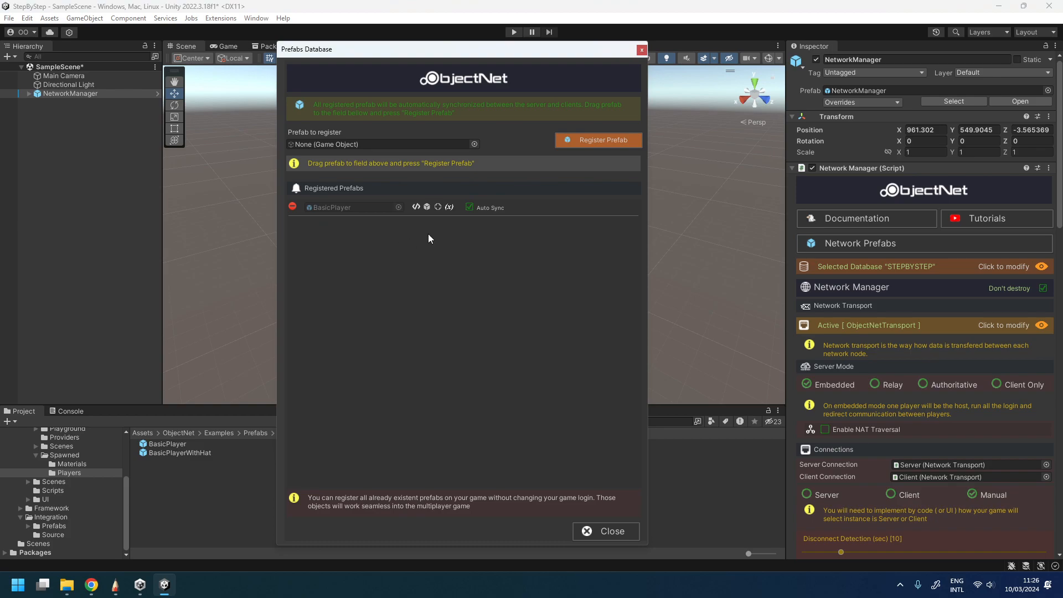
left_click(627, 530)
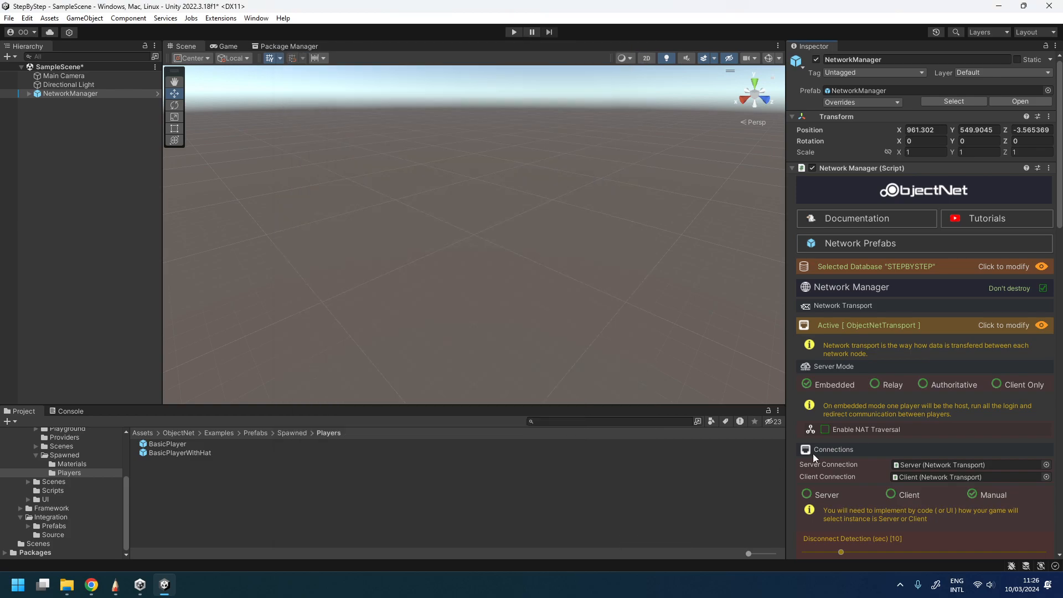
- Try the Custom Network ID option for player network identification and restore Internal Network ID
scroll(965, 290, "down", 15)
scroll(954, 304, "down", 12)
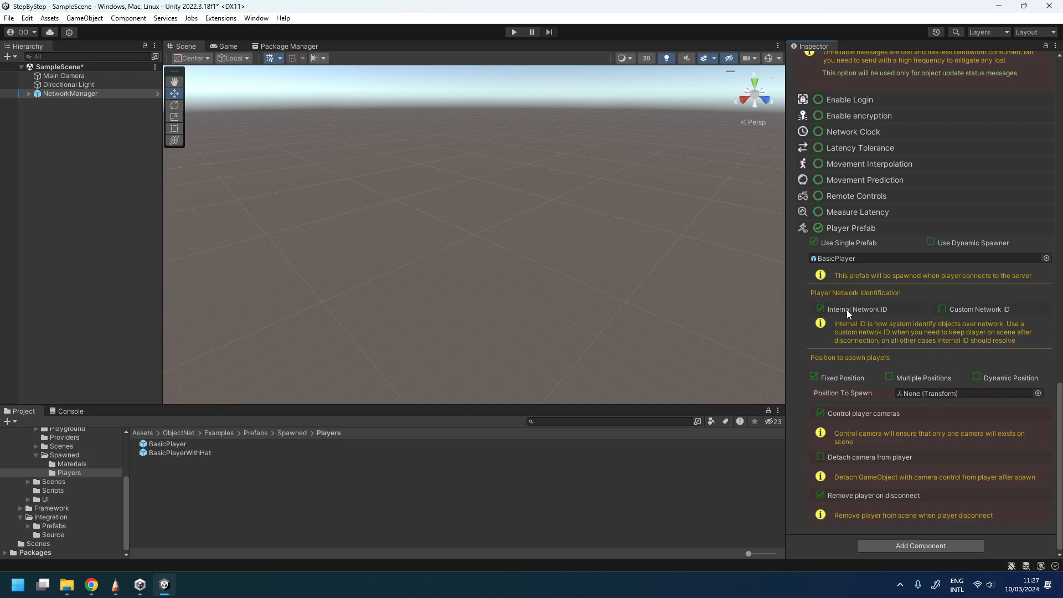
left_click(944, 309)
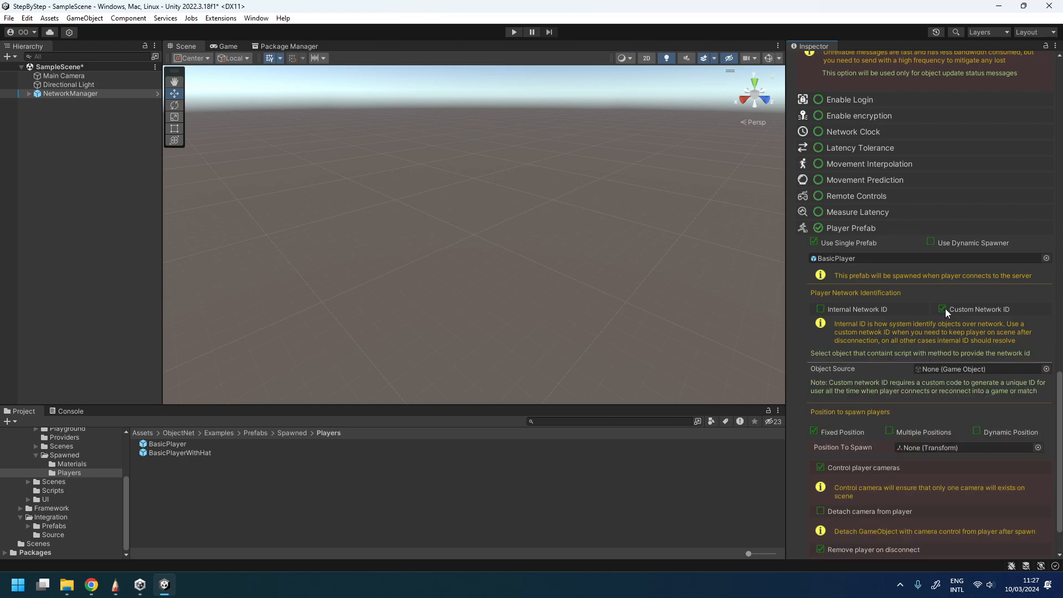
left_click(821, 309)
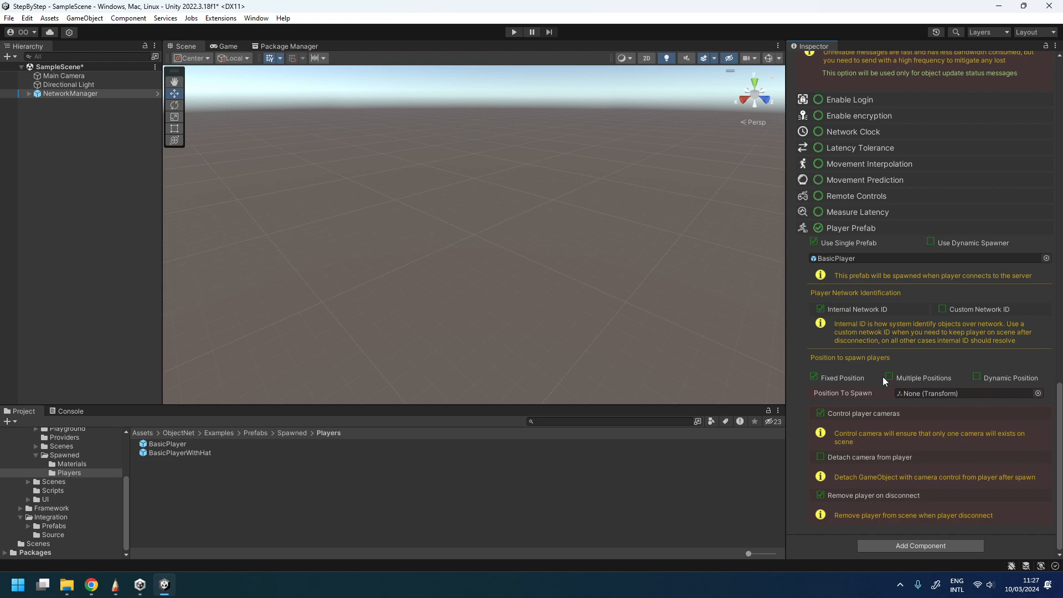
- Consult the manual's Step 6 - Spawn Position page in the browser and return to Unity
left_click(91, 585)
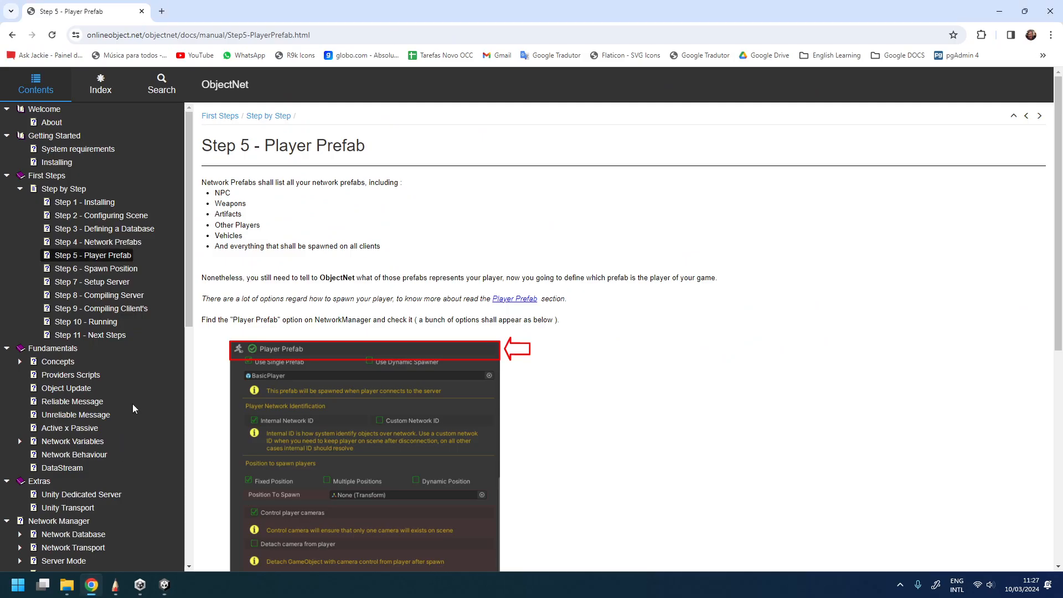
left_click(110, 269)
left_click(164, 592)
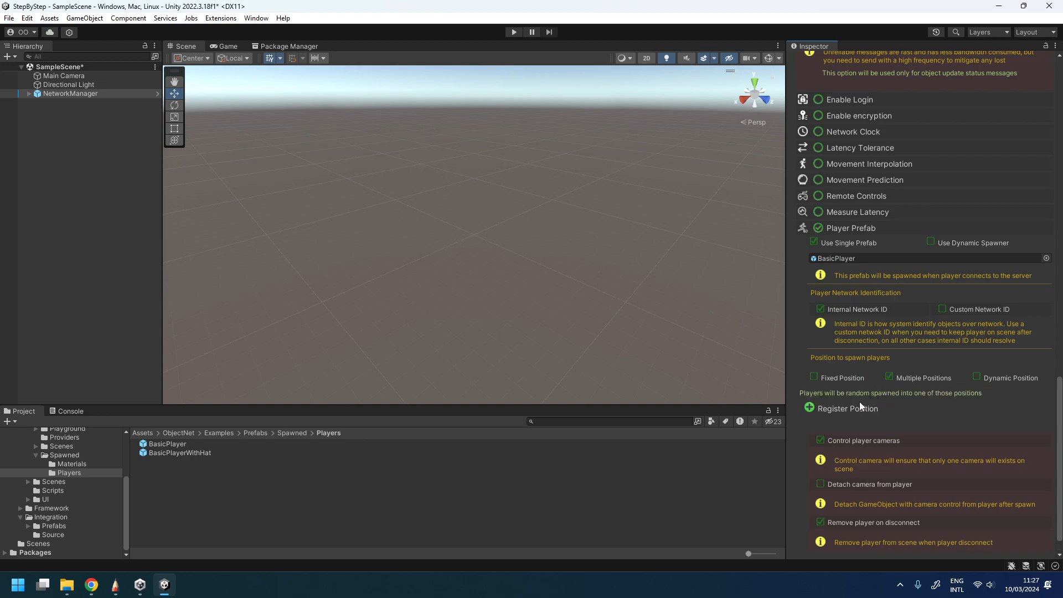
- Try the Multiple Positions spawn option with four registered positions, remove them all, and restore Fixed Position
left_click(809, 408)
left_click(809, 408)
left_click(810, 409)
left_click(809, 409)
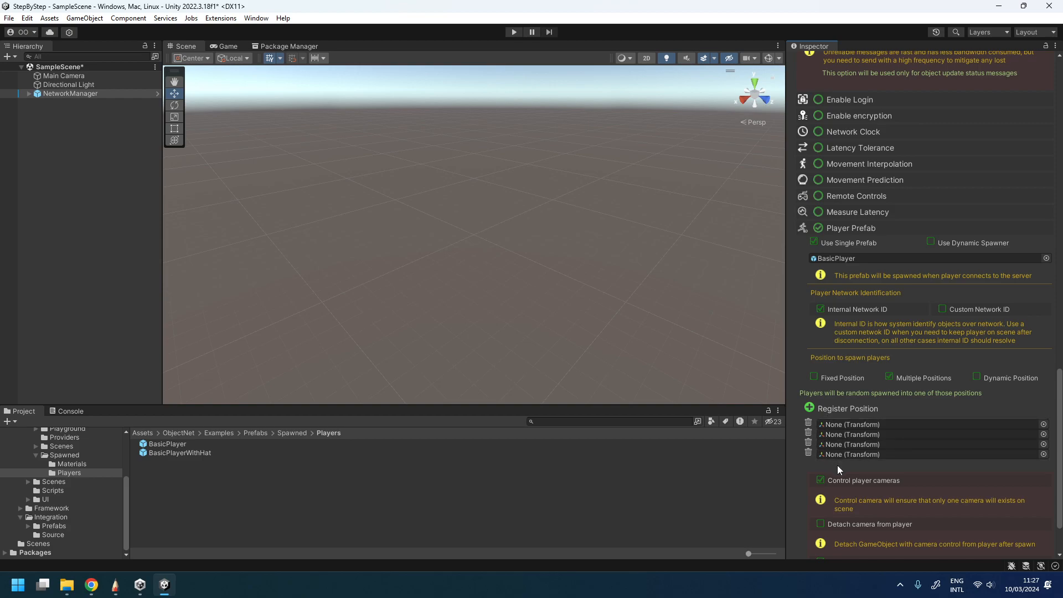
left_click(825, 437)
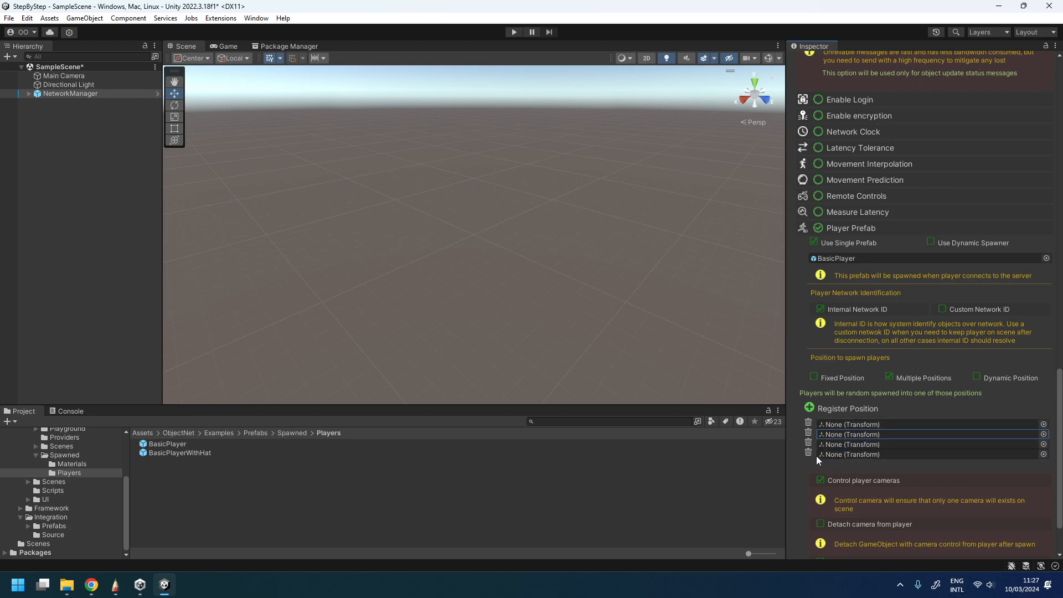
left_click(809, 452)
left_click(808, 443)
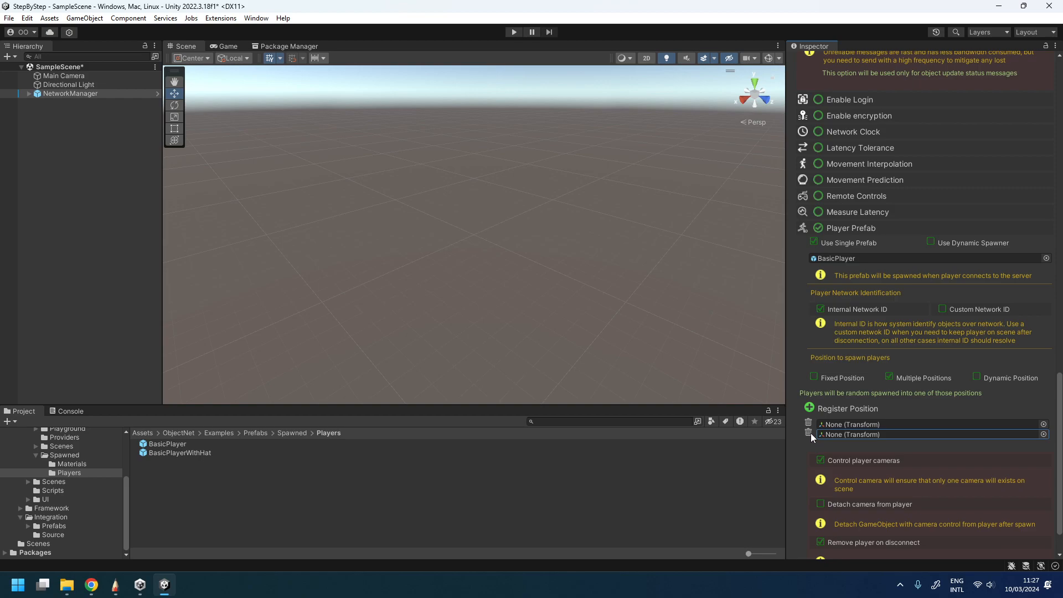
left_click(809, 434)
left_click(809, 422)
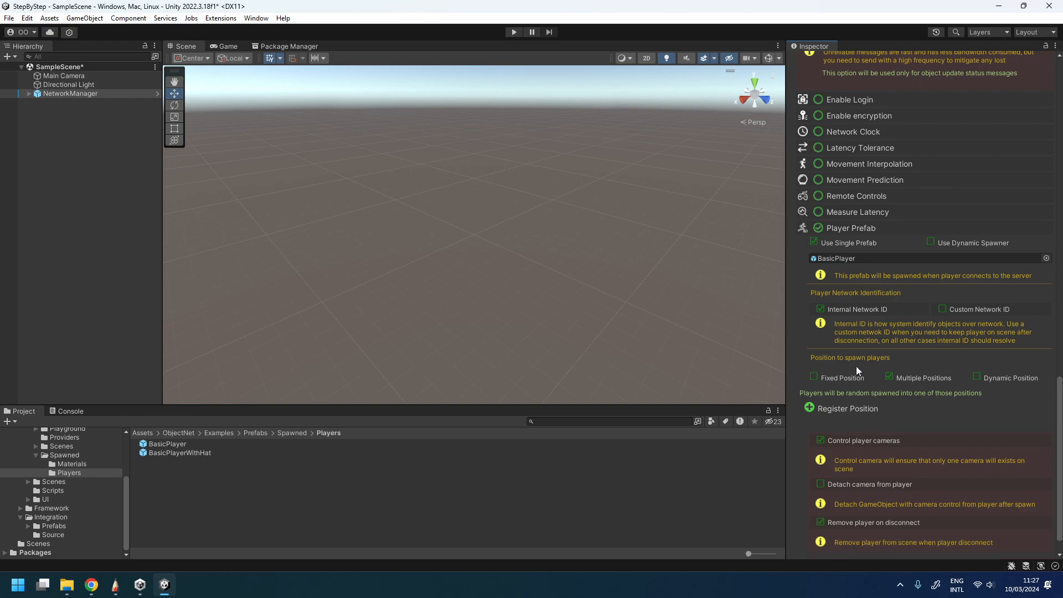
left_click(814, 377)
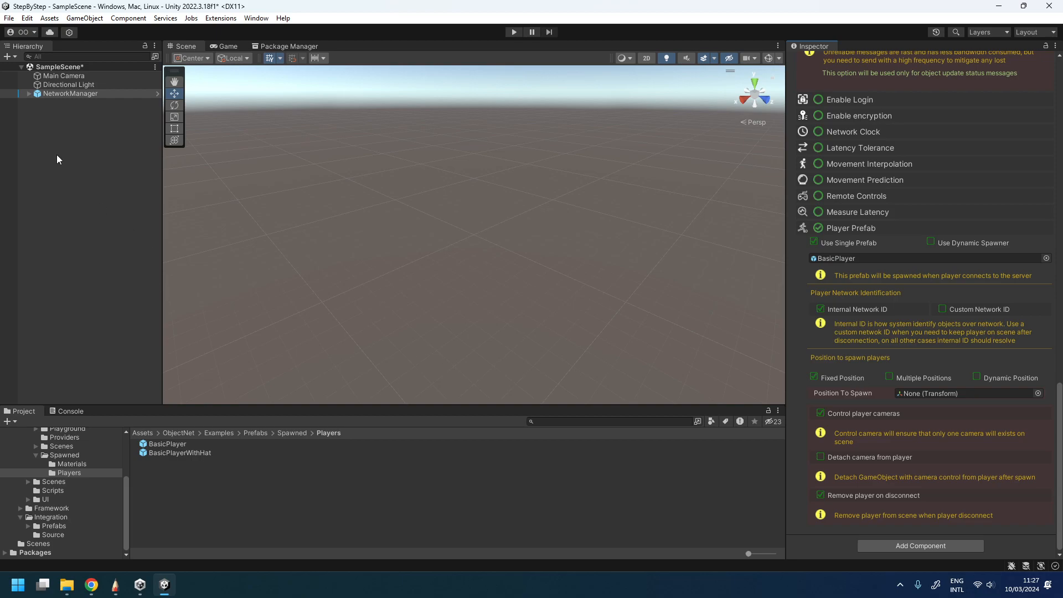
- Add a Terrain object to SampleScene and frame it in the Scene view
left_click(65, 138)
middle_click_drag(384, 235, 462, 240)
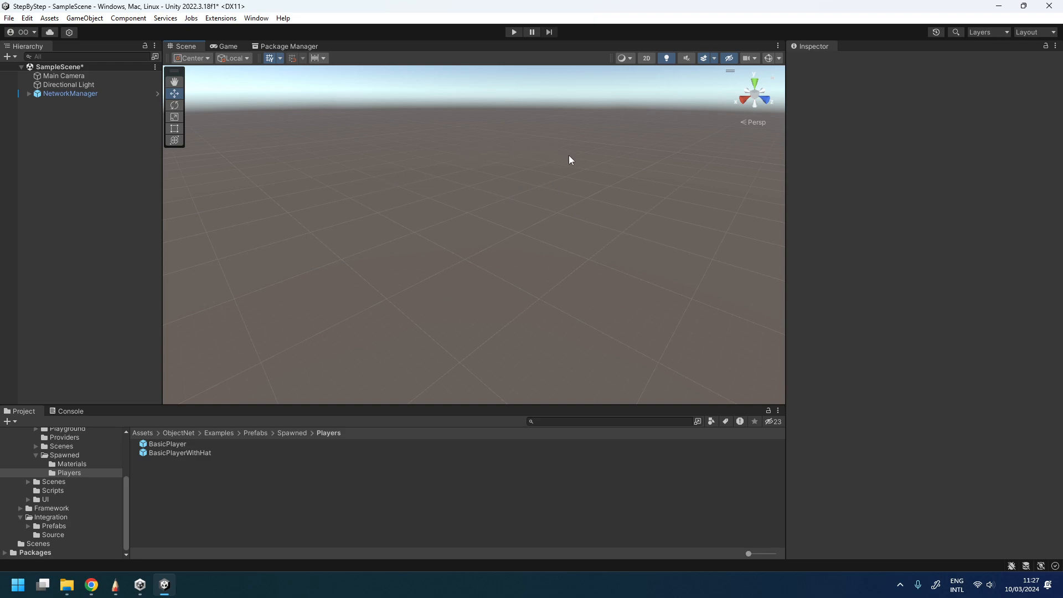
middle_click_drag(602, 161, 407, 221)
right_click(61, 139)
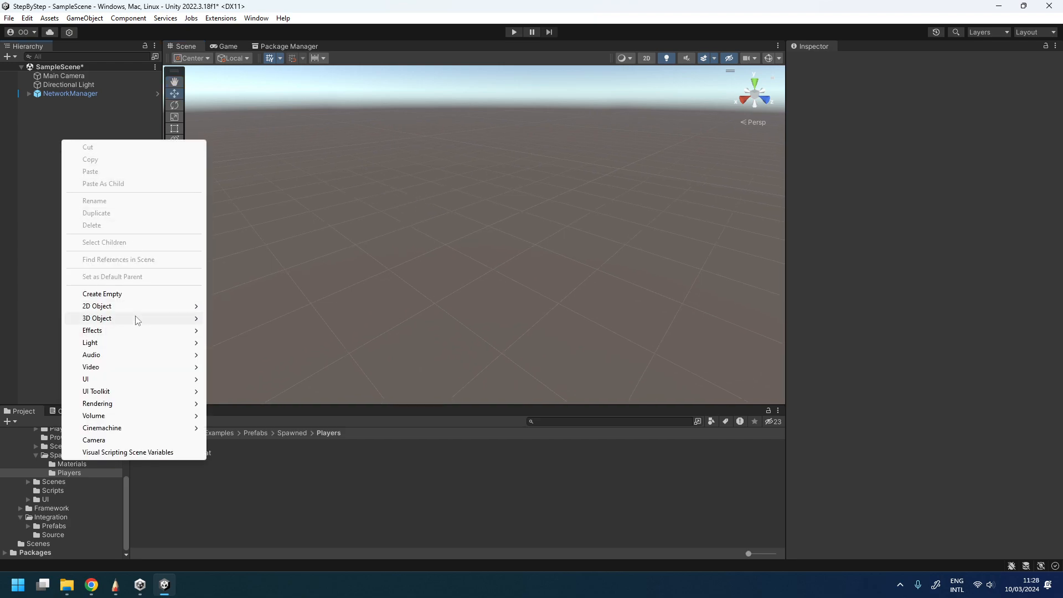
mouse_move(137, 319)
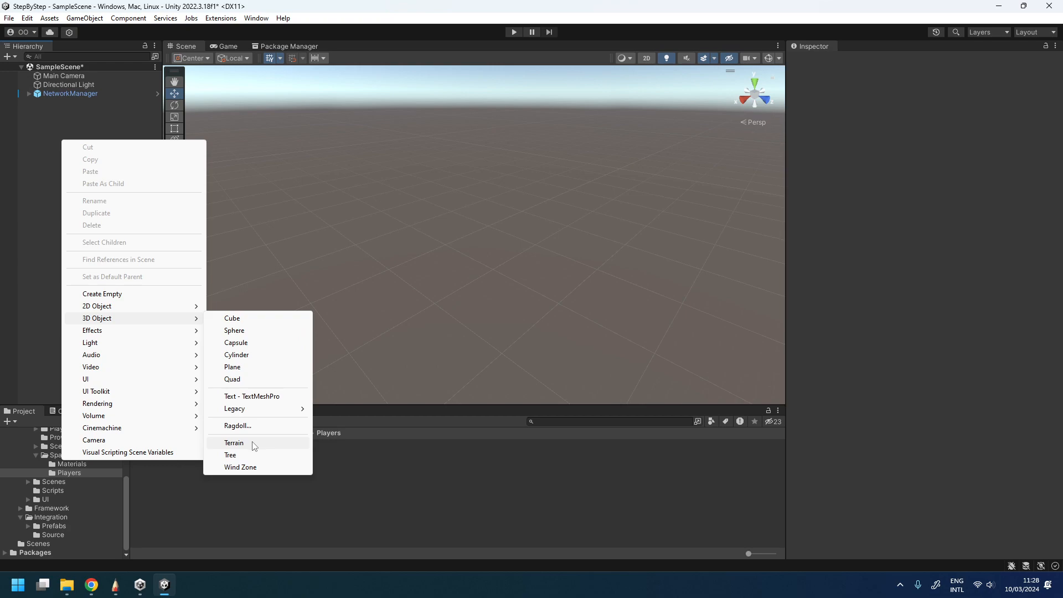
left_click(233, 443)
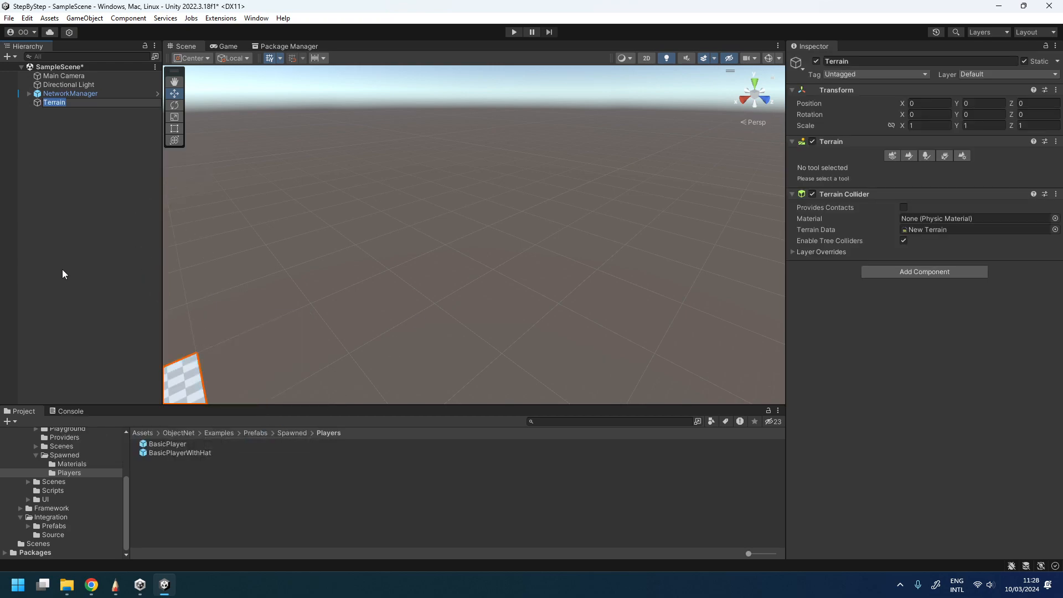
left_click(49, 125)
double_click(35, 103)
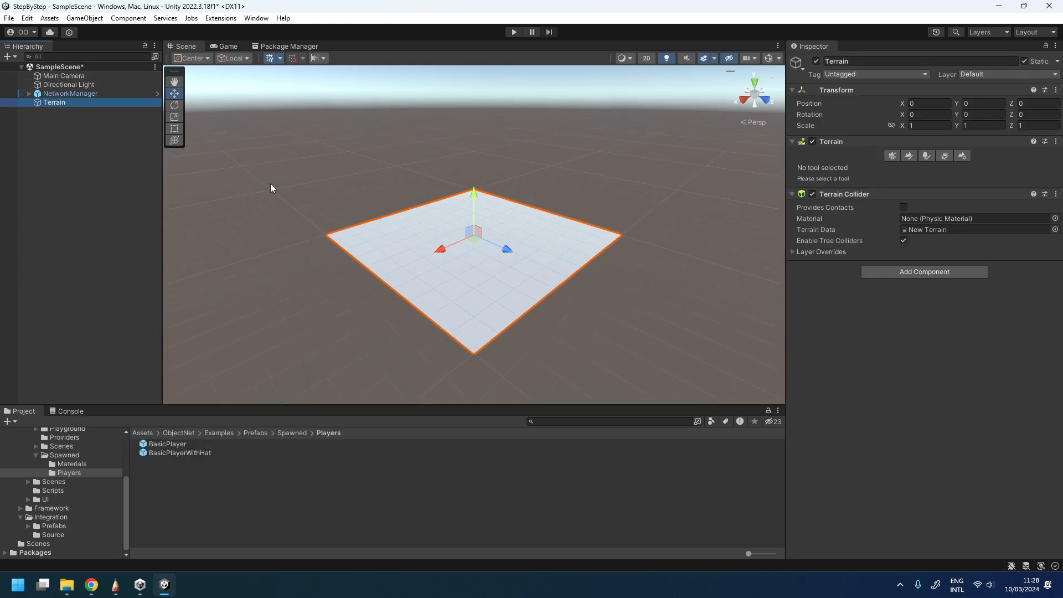
scroll(478, 239, "up", 10)
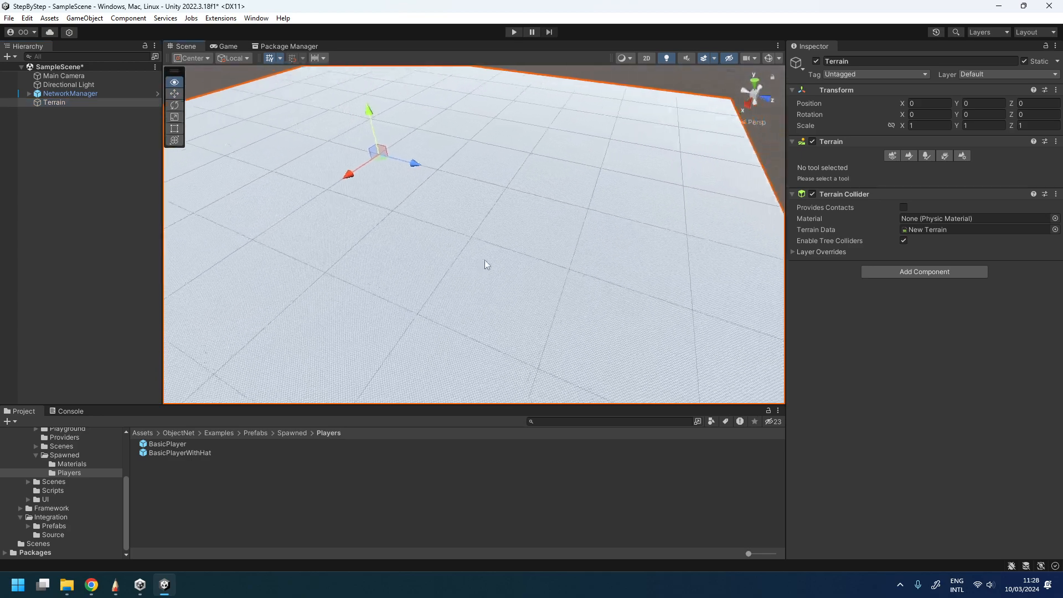
scroll(488, 262, "down", 5)
- Check NetworkManager's Position To Spawn setting and create an empty game object named SpawnPosition in the scene
left_click(50, 94)
scroll(939, 294, "down", 10)
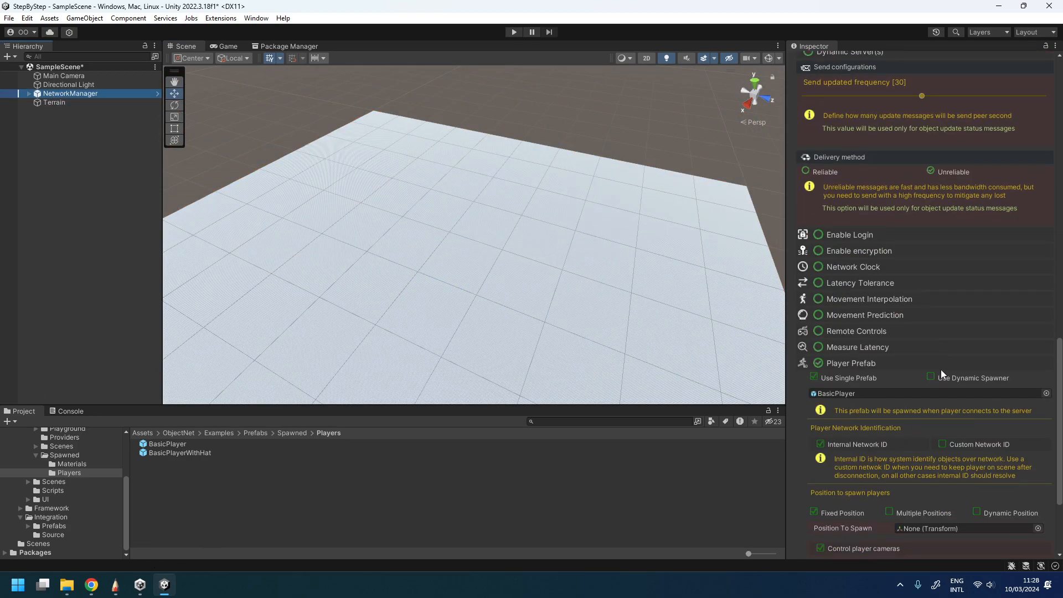
scroll(936, 380, "down", 3)
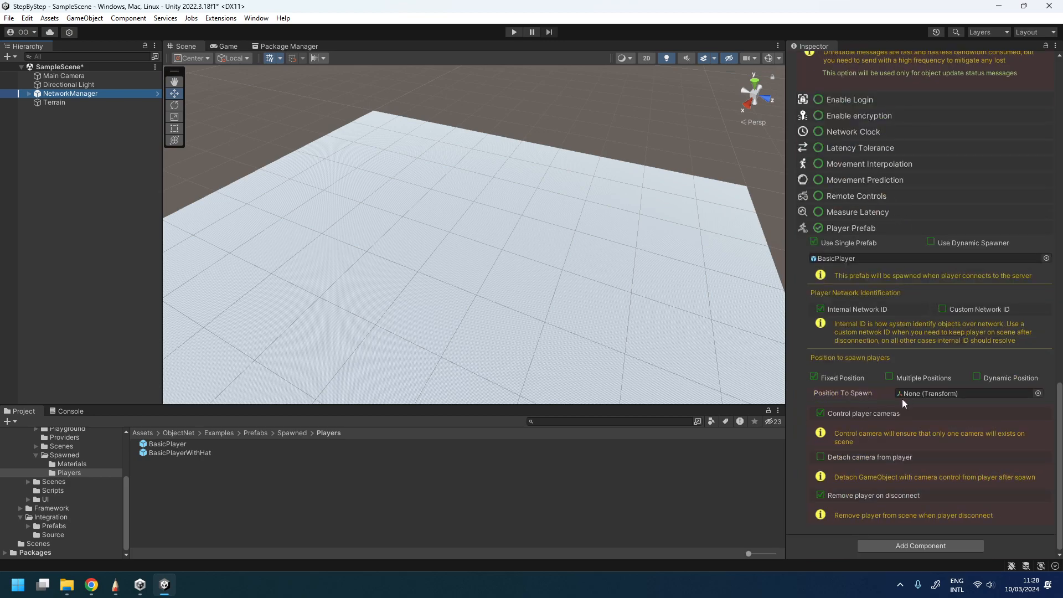
right_click(48, 124)
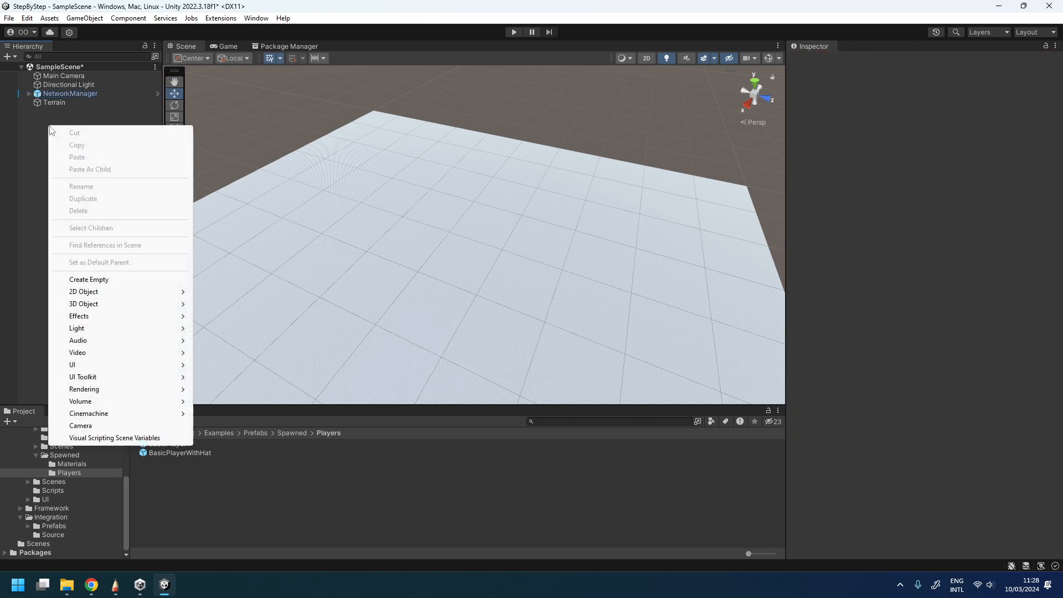
left_click(135, 280)
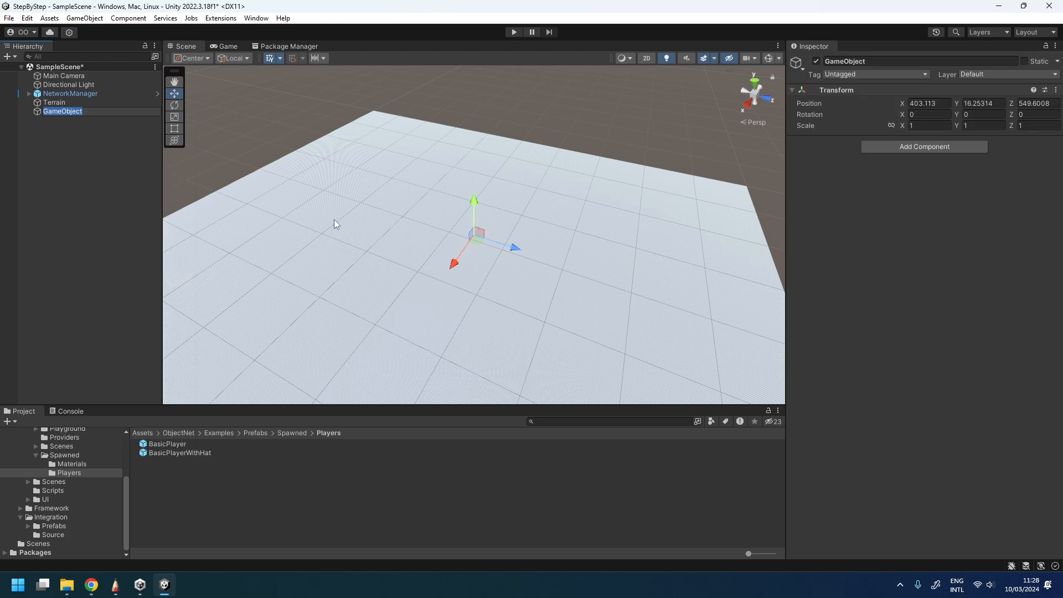
type("SpanwPosition")
key("Return")
key("F2")
key("Home")
key("Delete")
key("Right")
type("n")
key("Return")
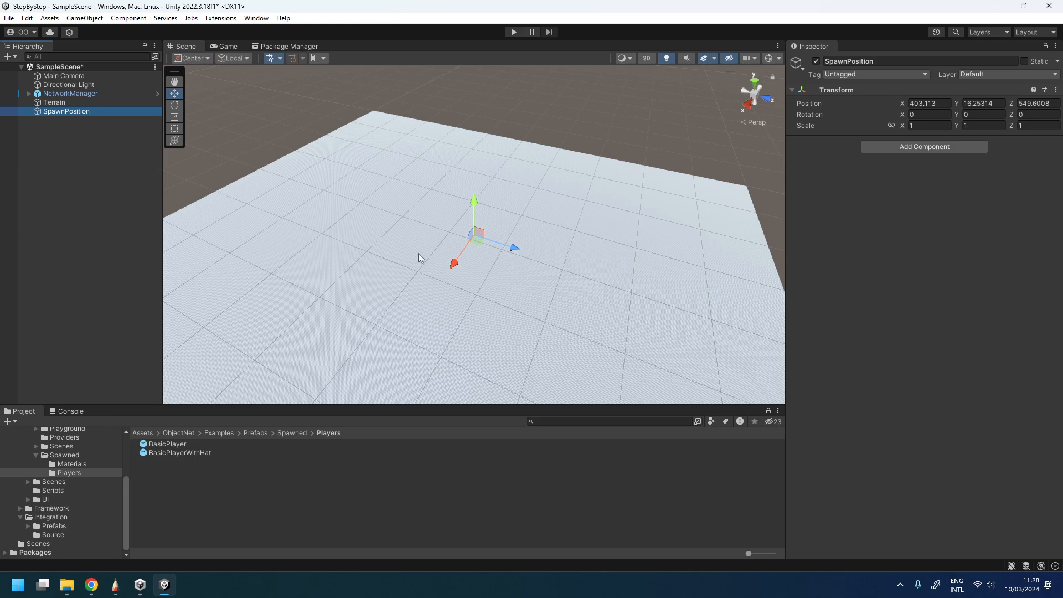
- Set SpawnPosition's position to X 0, Y 0, Z 0
double_click(928, 106)
type("10")
key("Tab")
type("0")
key("Tab")
type("0")
key("shift+Tab")
key("shift+Tab")
type("0")
key("Tab")
- Move SpawnPosition from the terrain's corner to near its centre, at about X 493 and Z 496
left_click(752, 123)
left_click(755, 81)
scroll(576, 194, "down", 5)
scroll(564, 210, "down", 3)
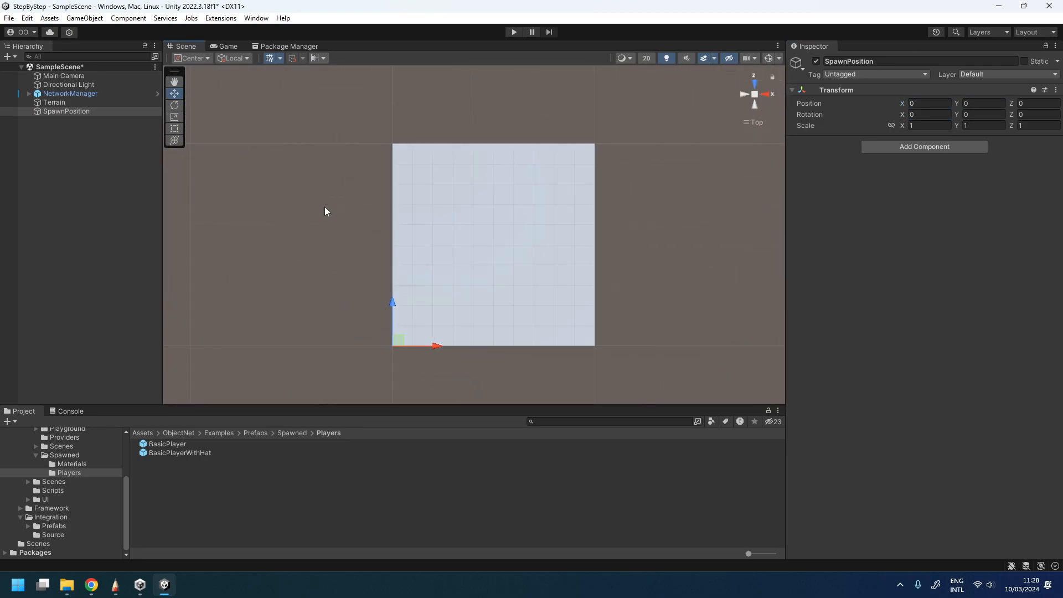
left_click_drag(434, 348, 530, 346)
left_click_drag(492, 303, 499, 204)
left_click(754, 105)
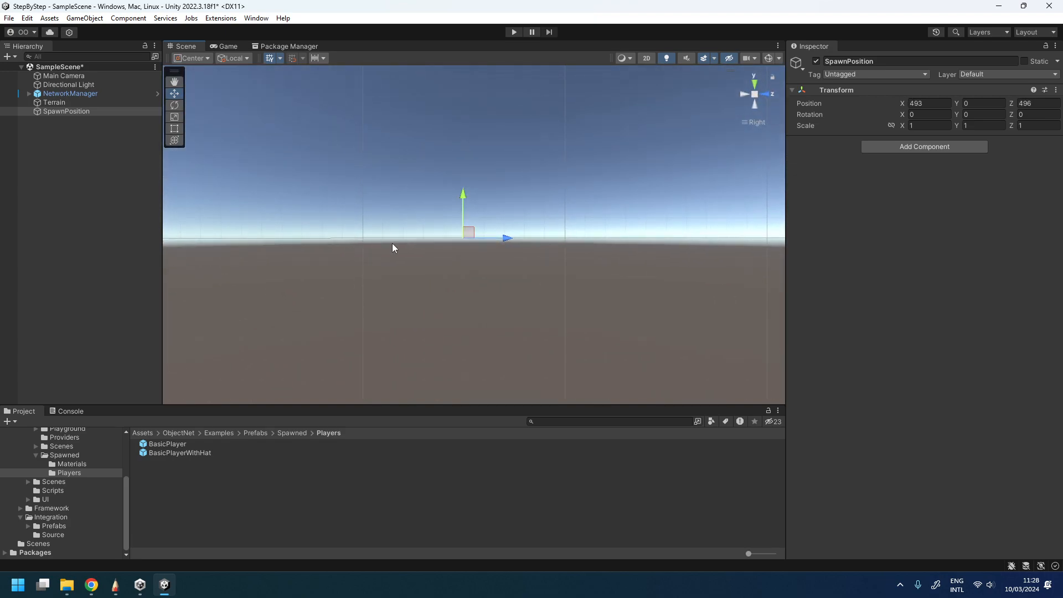
- Raise SpawnPosition above the terrain by setting its Y position to 5, and frame it in the Scene view
right_click_drag(489, 228, 664, 293)
left_click(992, 101)
type("5")
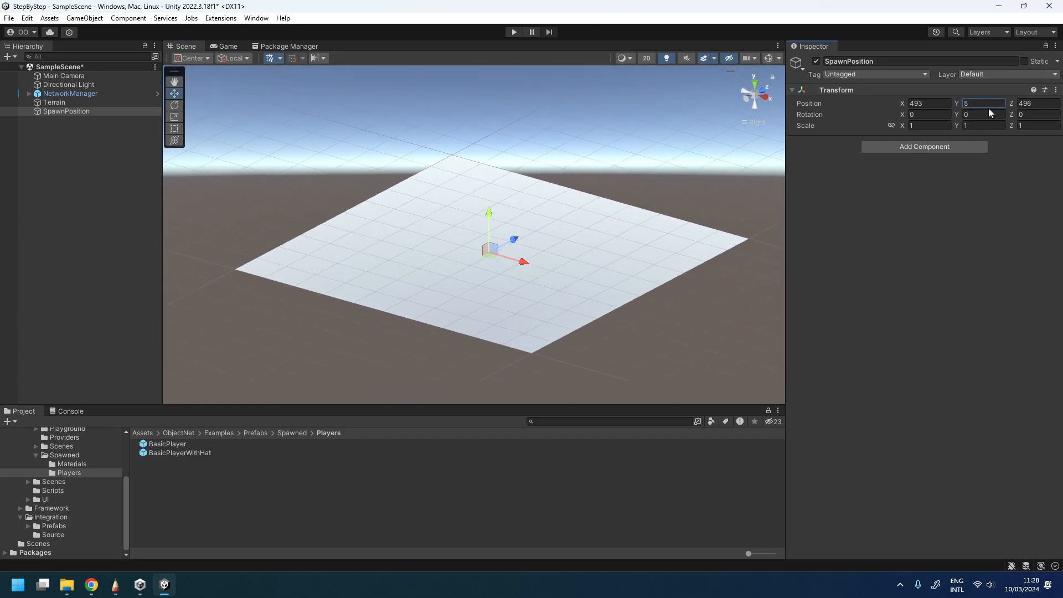
scroll(503, 300, "up", 2)
double_click(92, 111)
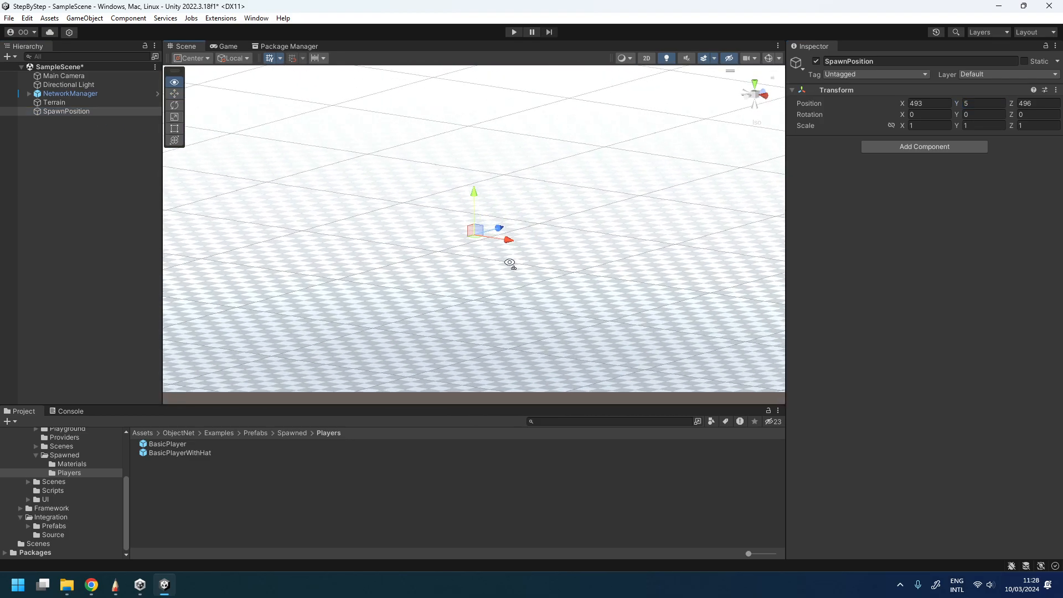
left_click_drag(510, 263, 310, 276, "alt")
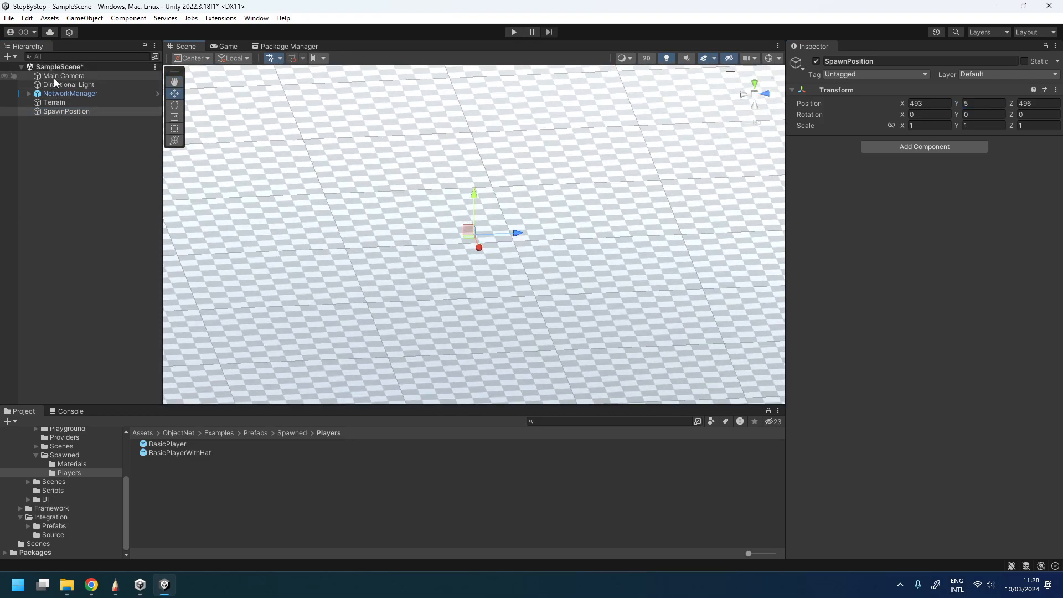
- Assign the SpawnPosition object to NetworkManager's Position To Spawn setting
left_click(66, 93)
scroll(881, 355, "down", 5)
scroll(880, 356, "down", 10)
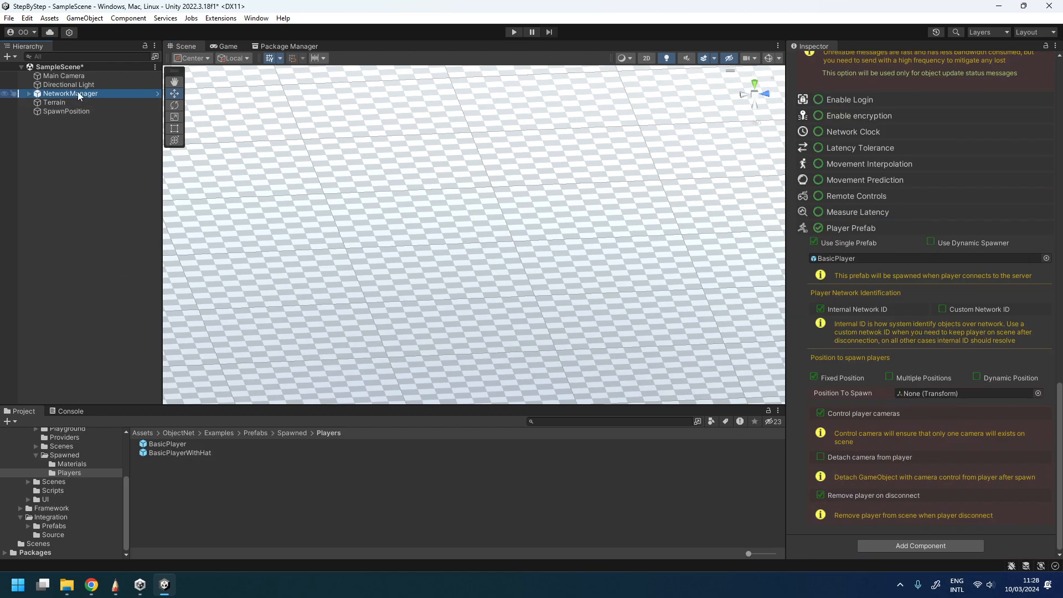
left_click_drag(68, 110, 942, 394)
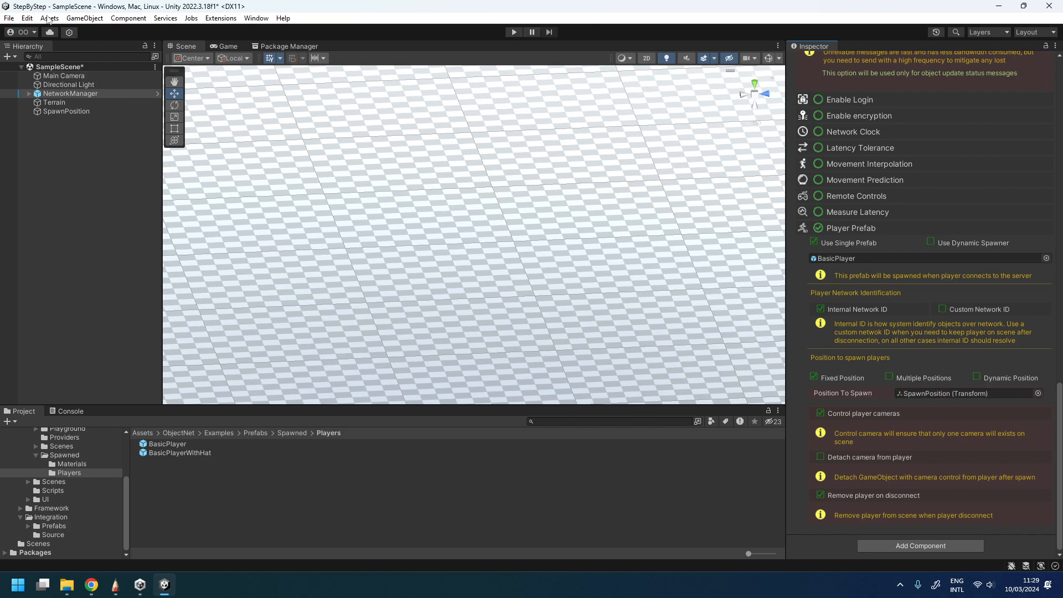
- Save the scene with its assigned spawn position
left_click(9, 18)
left_click(28, 72)
left_click(9, 19)
left_click(83, 217)
- Switch to Chrome, read the manual's Step 7 - Setup Server page, and return to Unity
left_click(93, 587)
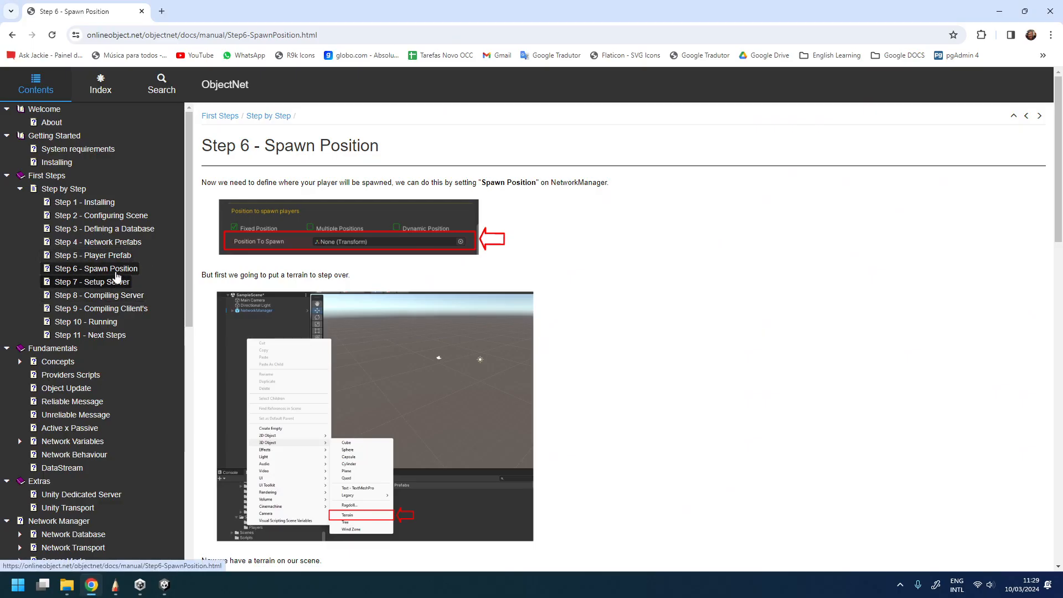
left_click(108, 283)
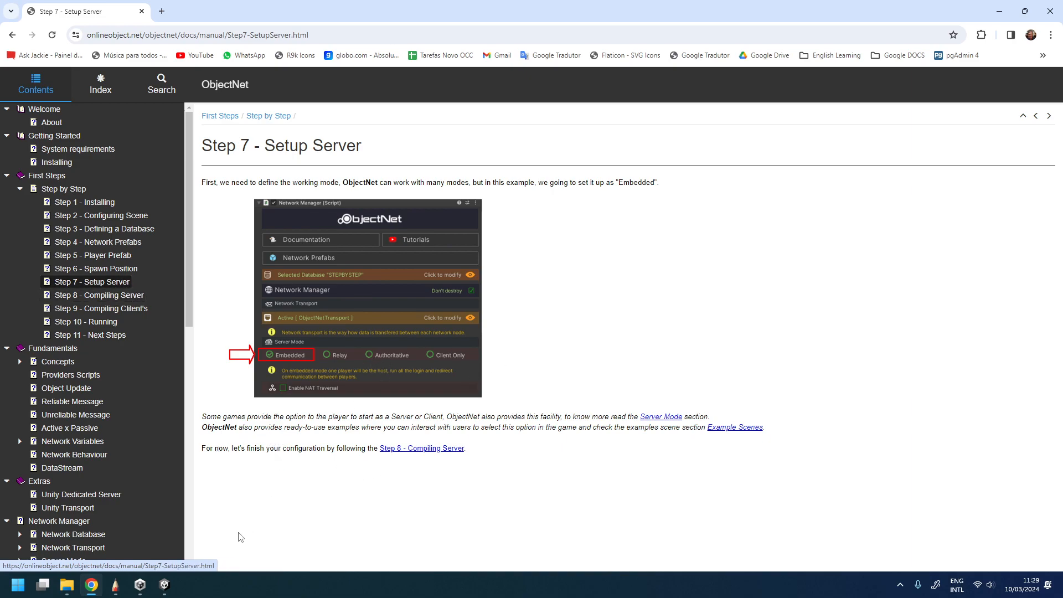
left_click(163, 585)
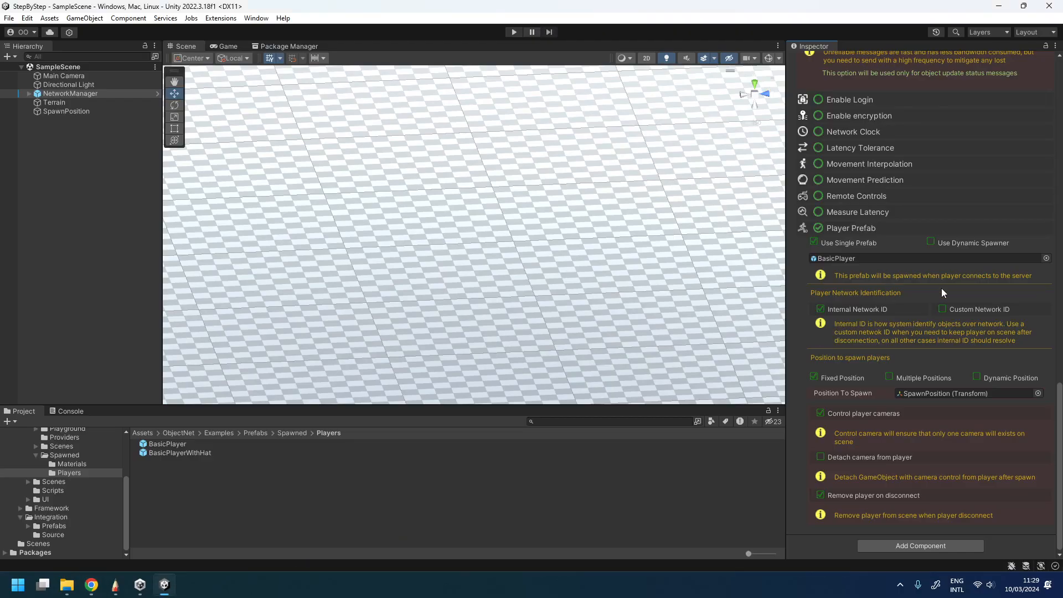
- Set NetworkManager's connection type to Server, enable Connect on Start, and set Delay to connect to 2 seconds
scroll(936, 283, "up", 15)
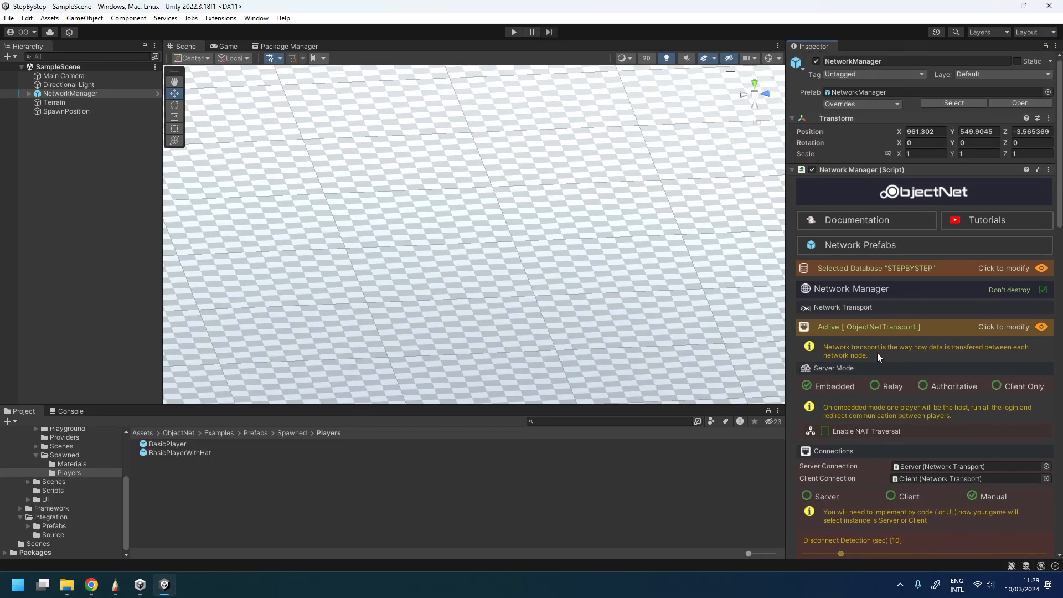
scroll(875, 321, "down", 5)
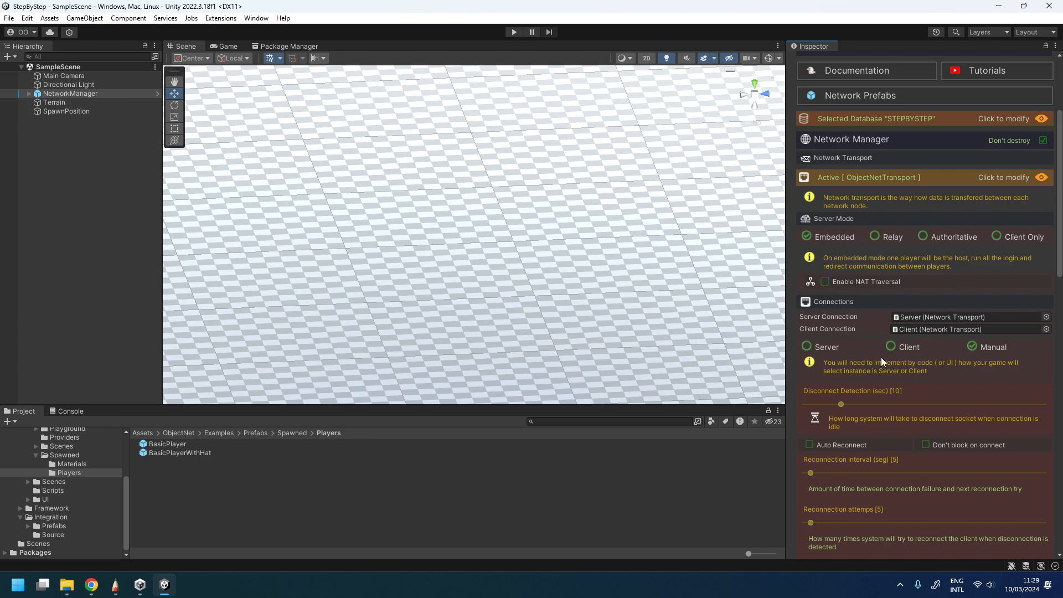
left_click(810, 347)
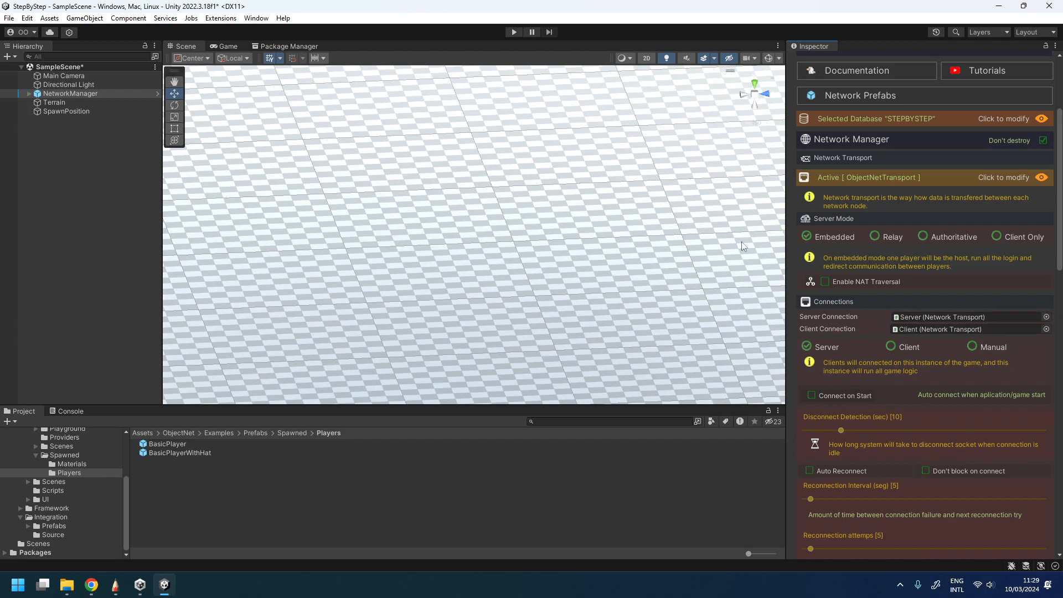
left_click(812, 396)
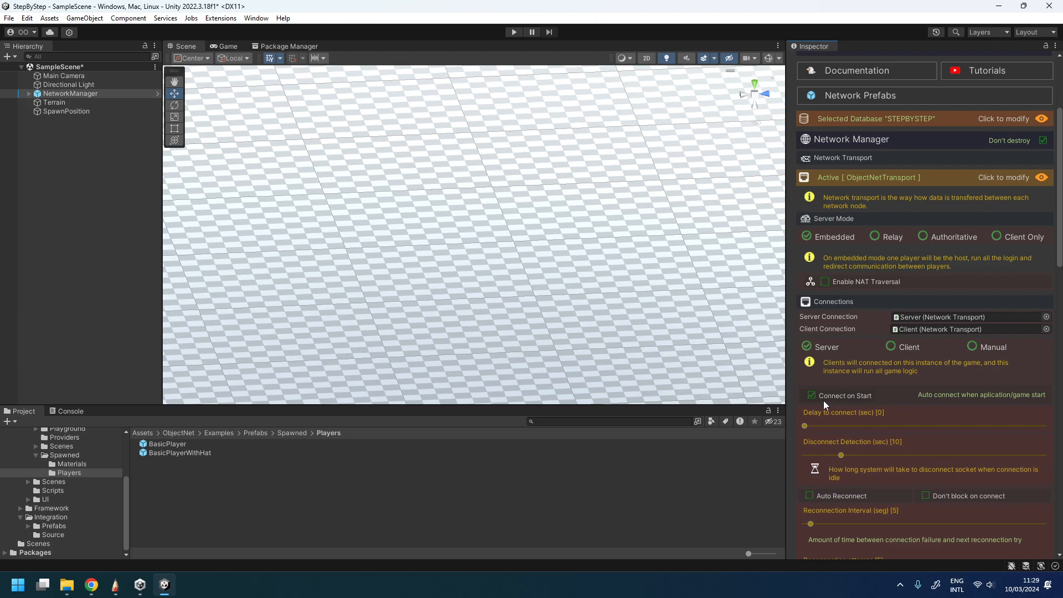
scroll(871, 385, "down", 2)
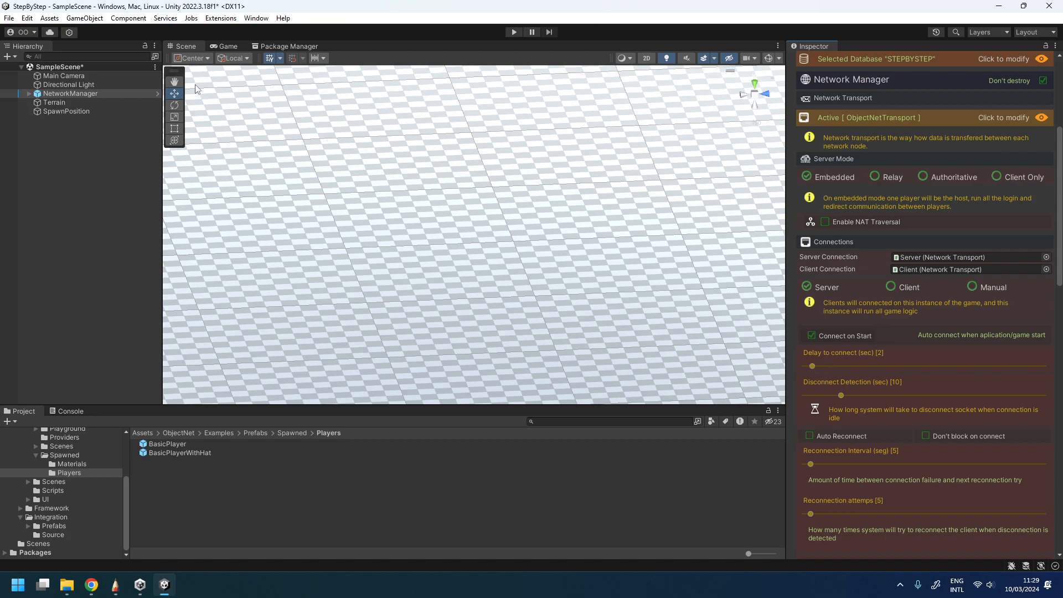
- Save the scene and the project with the server connection settings, and clear the selection
left_click(9, 17)
left_click(27, 72)
left_click(9, 18)
left_click(41, 140)
left_click(65, 199)
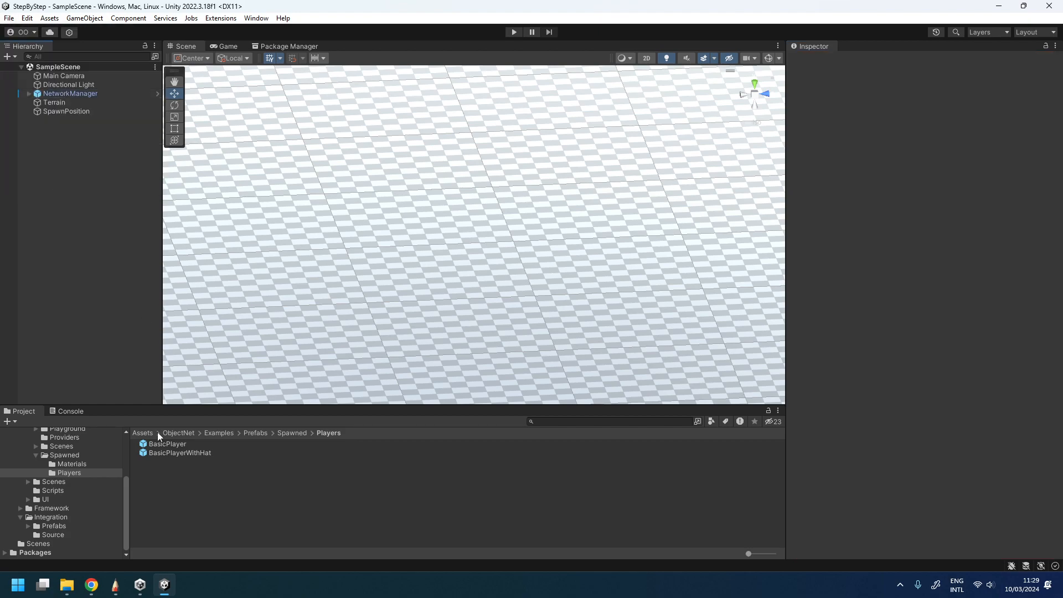
- Switch to Chrome, read the manual's Step 8 - Compiling Server page, and return to Unity
left_click(93, 587)
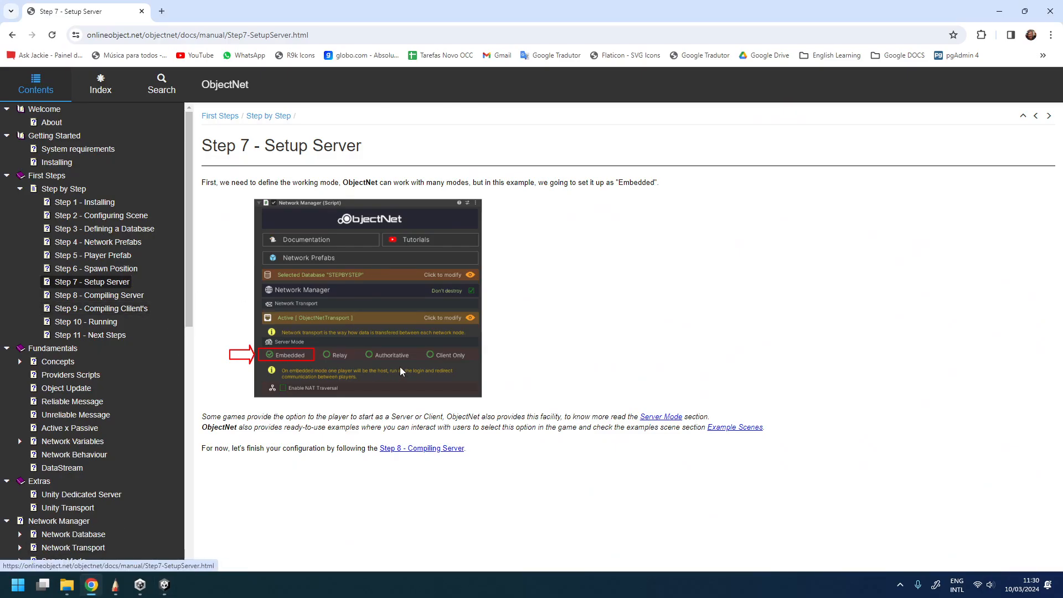
left_click(103, 295)
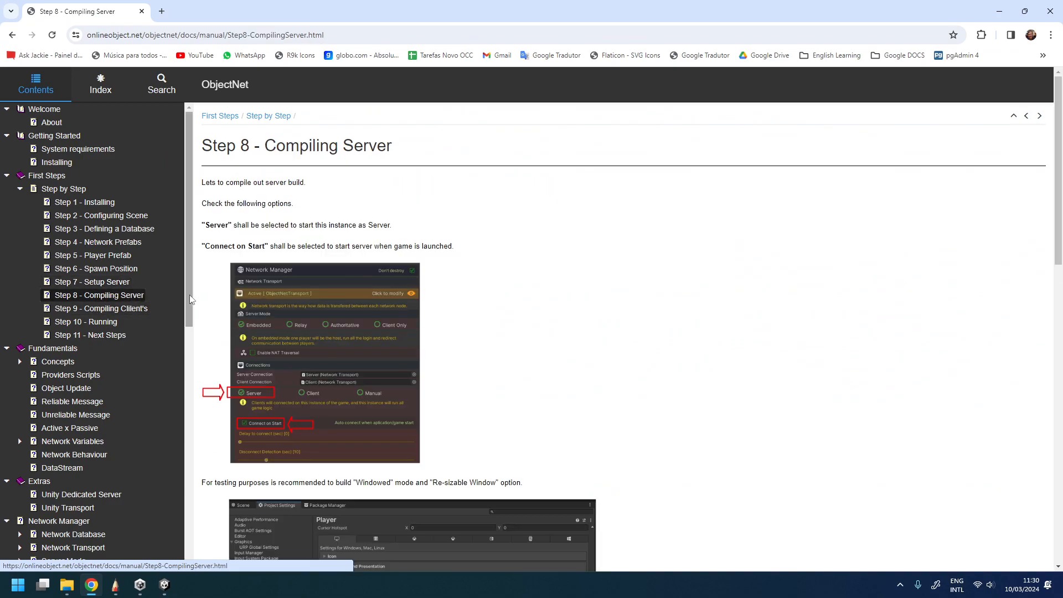
left_click(999, 11)
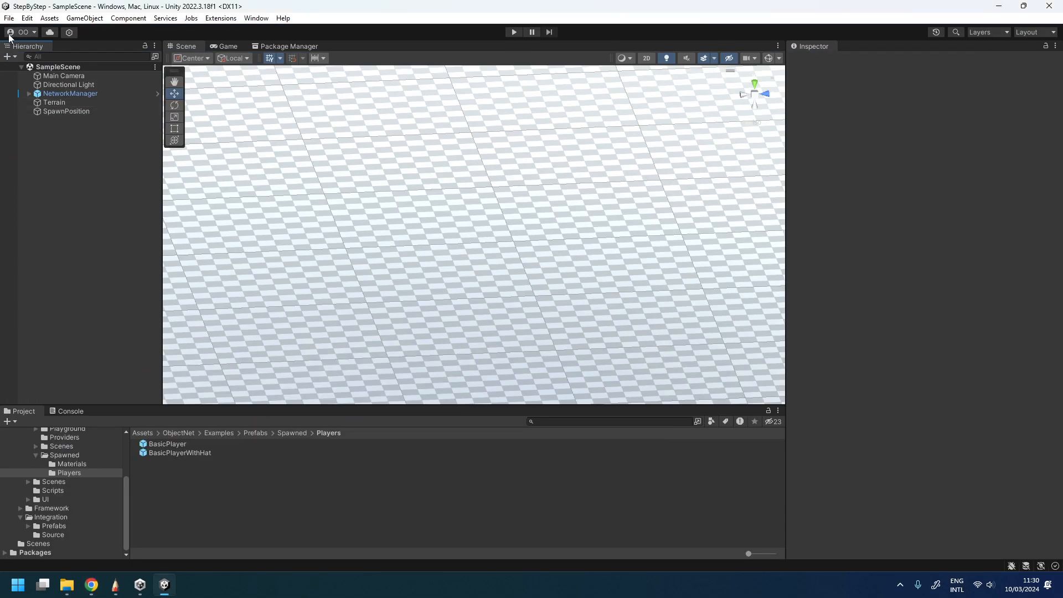
- Check NetworkManager's connection parameters and the Build Settings options before building
left_click(8, 20)
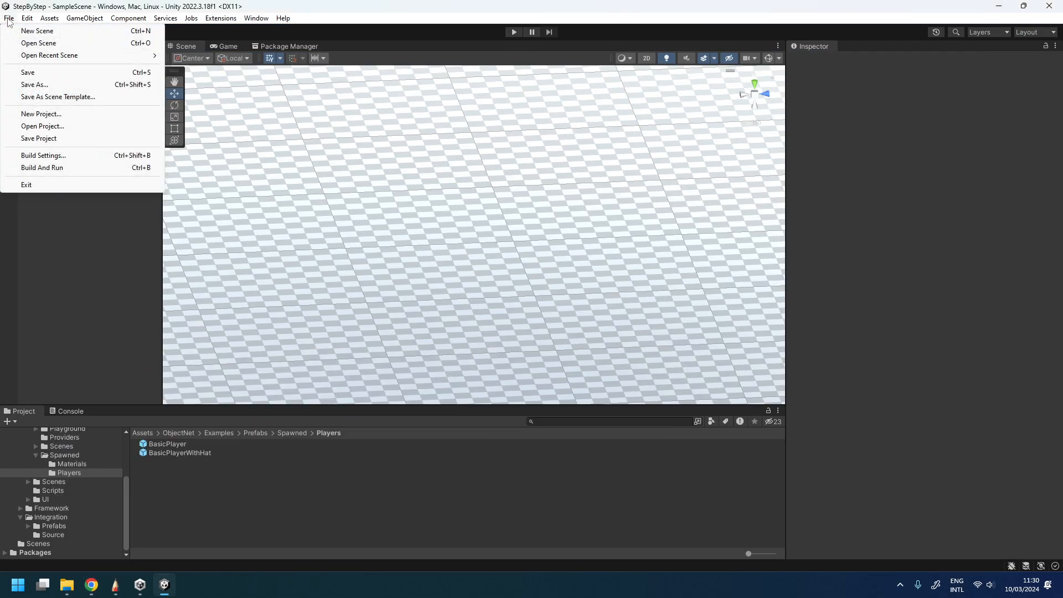
left_click(46, 156)
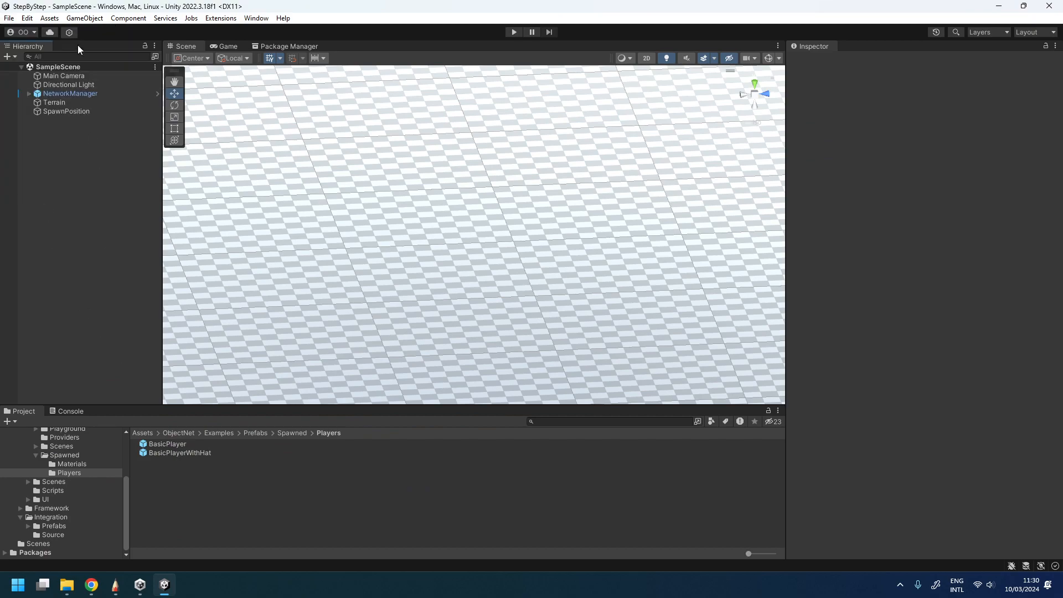
left_click(71, 94)
scroll(910, 351, "down", 10)
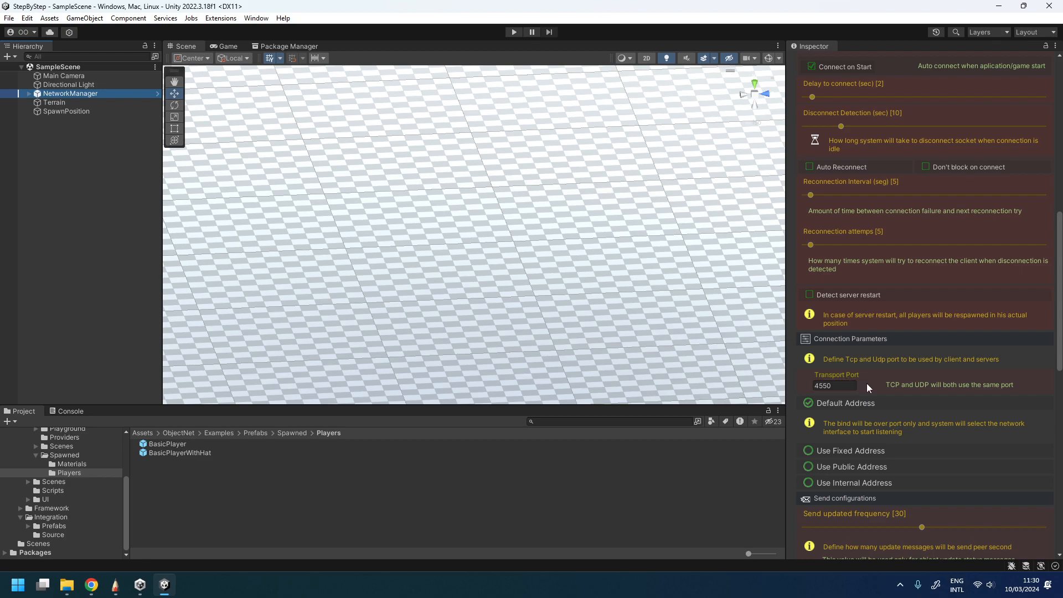
left_click(9, 17)
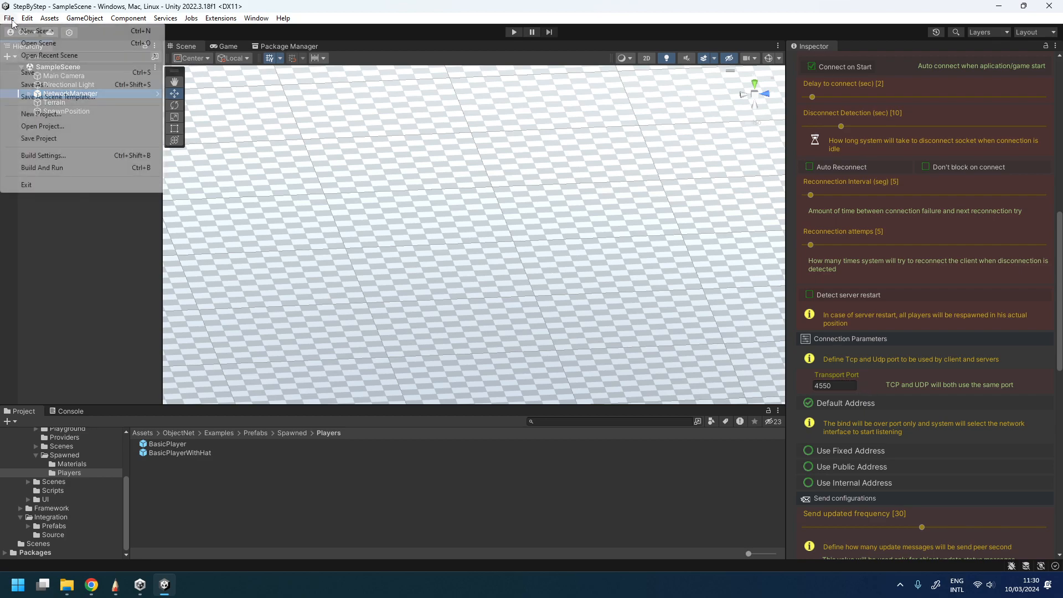
left_click(43, 155)
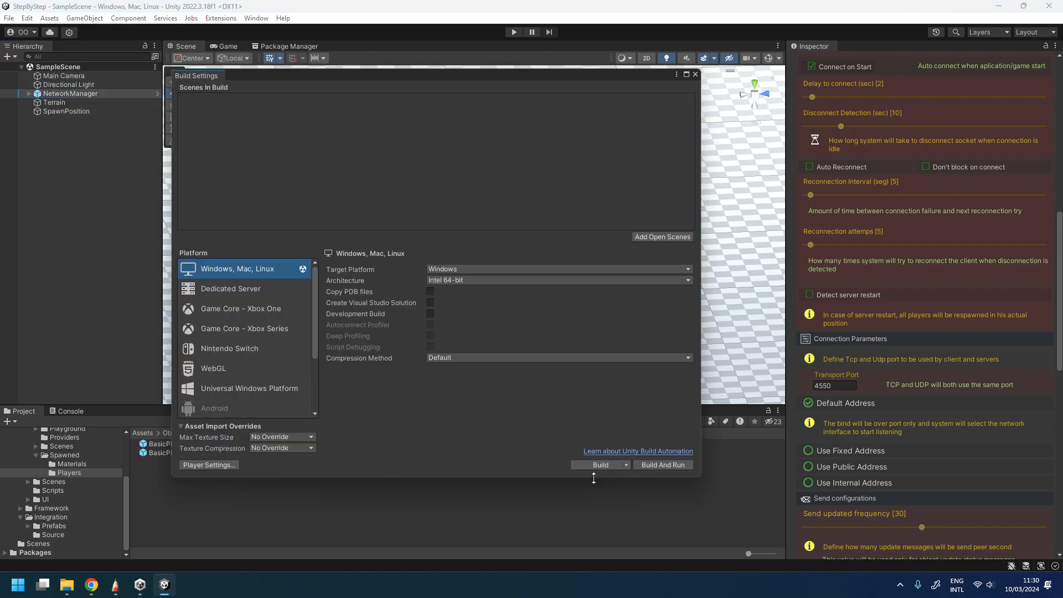
left_click(695, 74)
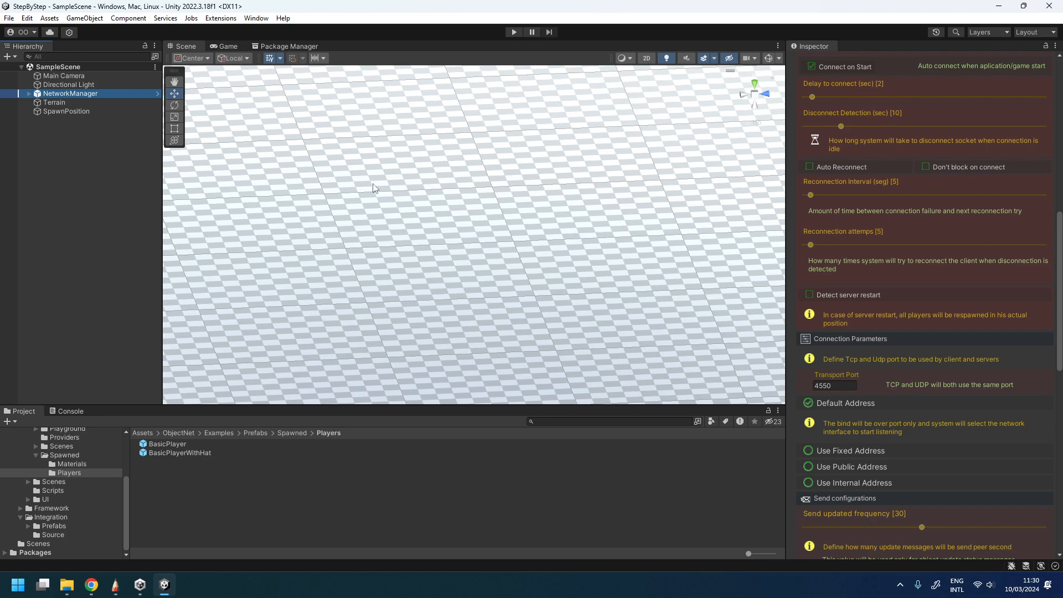
- Open the Player page of Project Settings, dock it beside the Scene view, and expand Resolution and Presentation
left_click(27, 18)
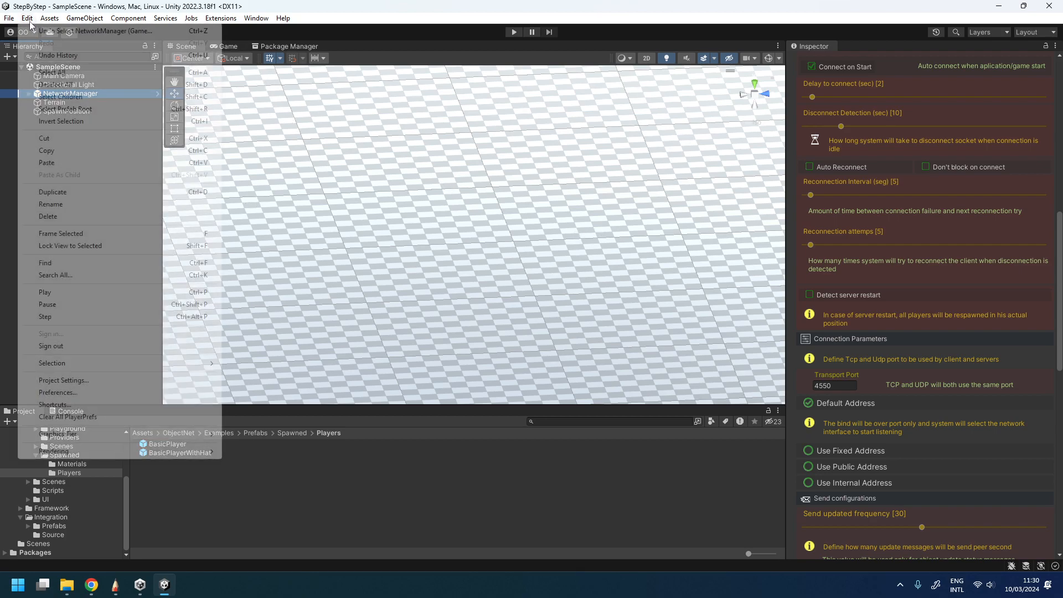
left_click(101, 381)
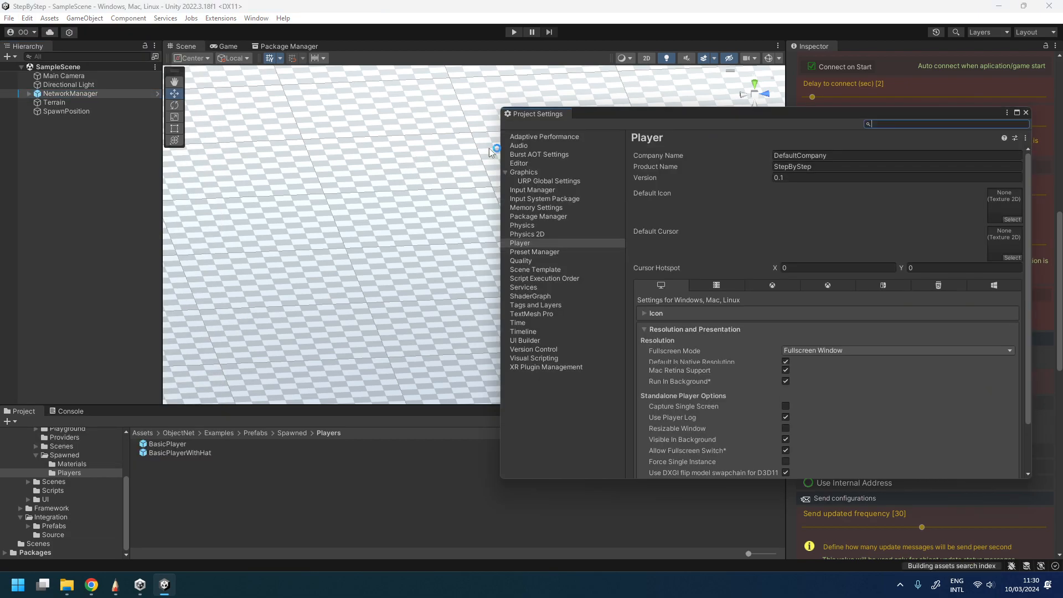
left_click_drag(524, 115, 277, 47)
scroll(369, 255, "down", 3)
left_click(331, 193)
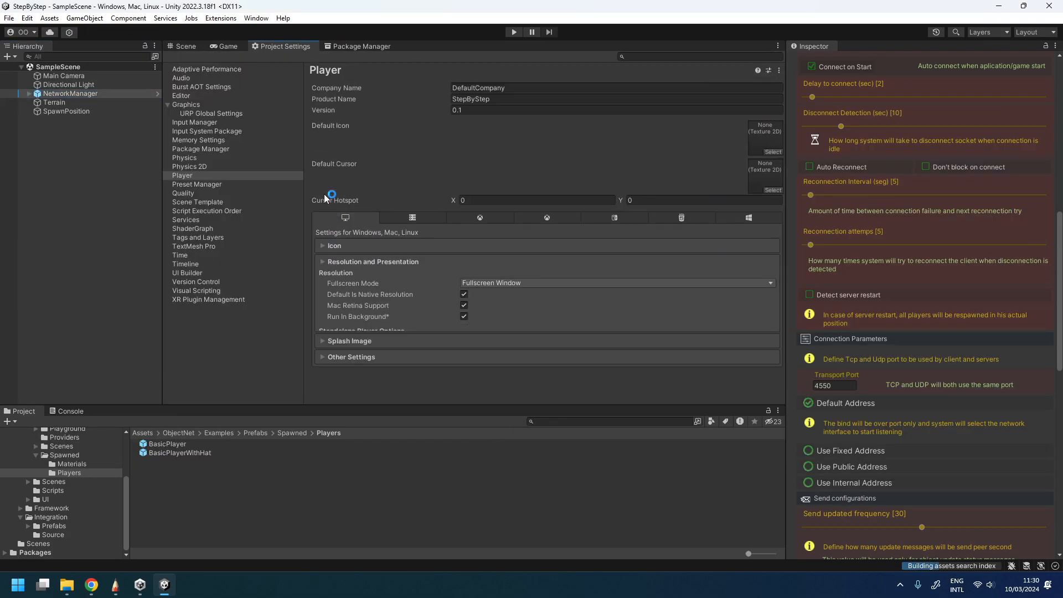
left_click(322, 262)
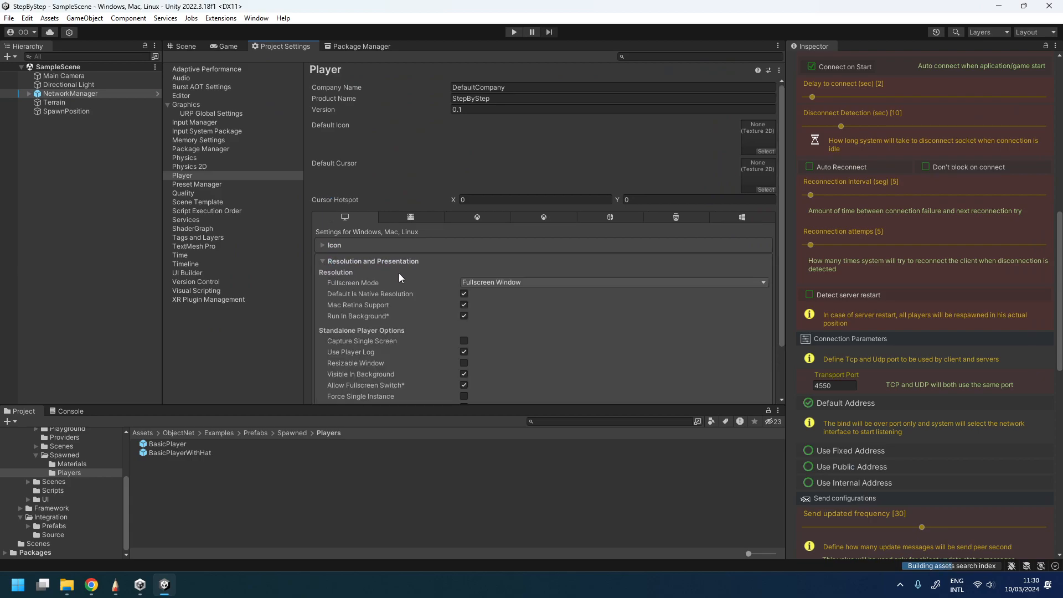
- Set the player's Fullscreen Mode to Windowed with a default screen size of 800 by 600, and enable Resizable Window
scroll(450, 238, "down", 3)
left_click(510, 218)
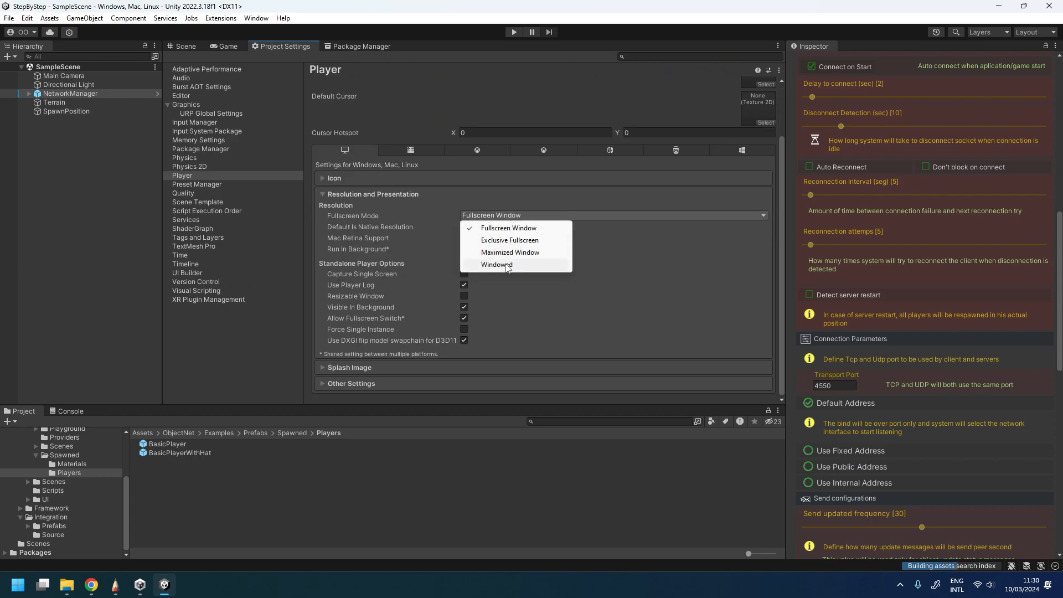
left_click(509, 264)
left_click(482, 227)
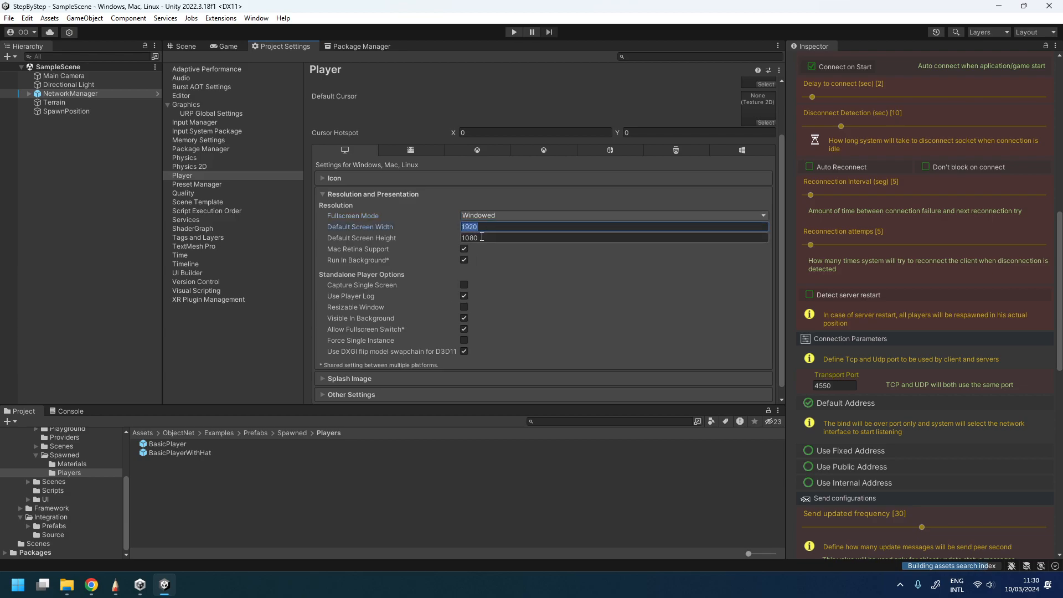
type("800")
left_click(482, 237)
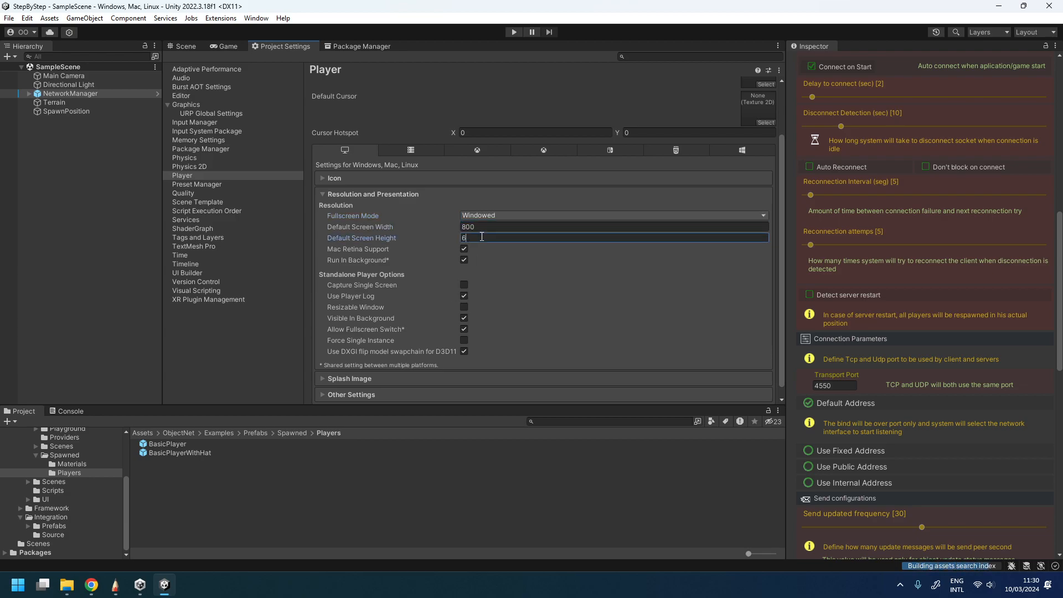
left_click(516, 340)
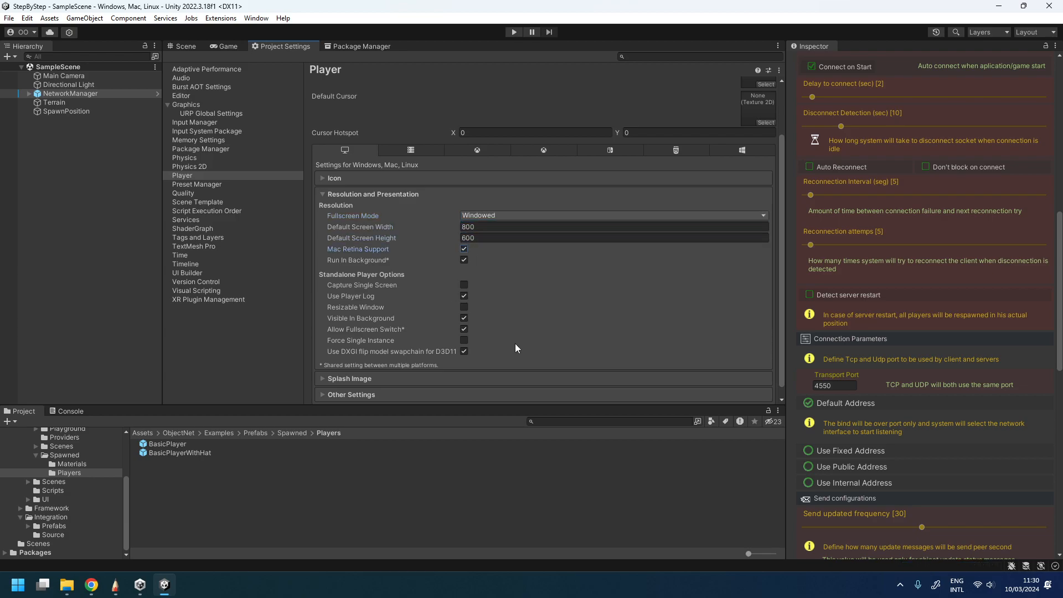
left_click(464, 307)
- Save the project and build the Windows player into a new ServerBuild folder inside the StepByStep project folder
left_click(10, 19)
left_click(39, 139)
left_click(10, 19)
left_click(39, 156)
left_click(600, 466)
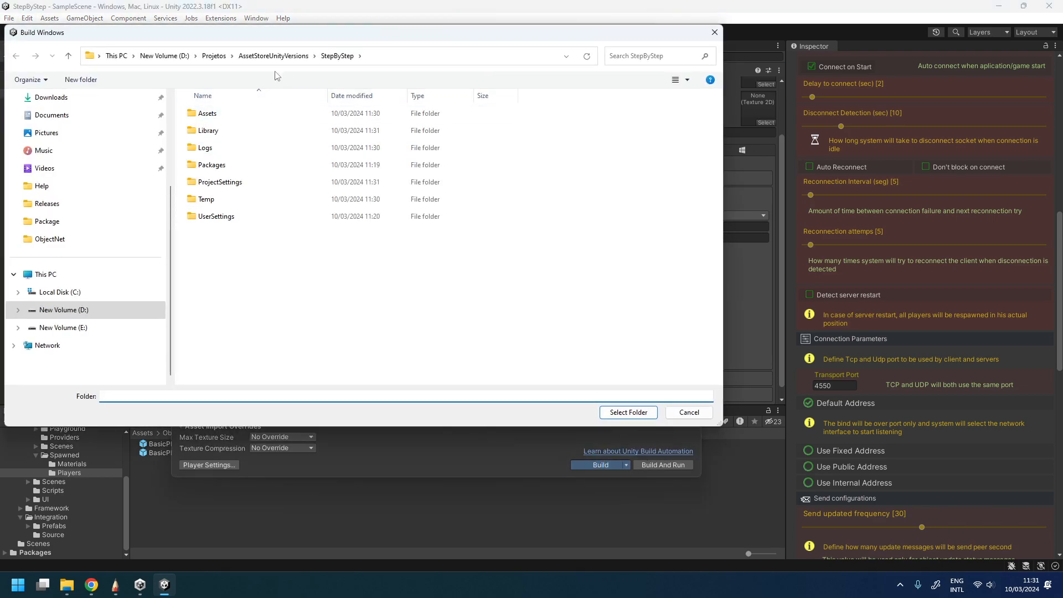
left_click(81, 79)
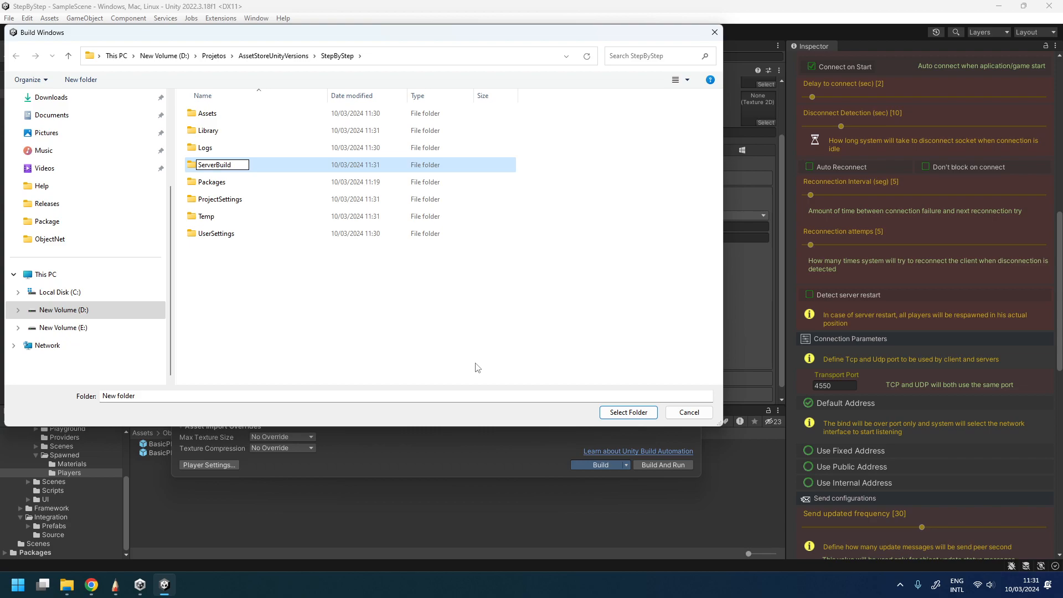
type("ServerBuild")
key("Return")
key("Return")
left_click(629, 414)
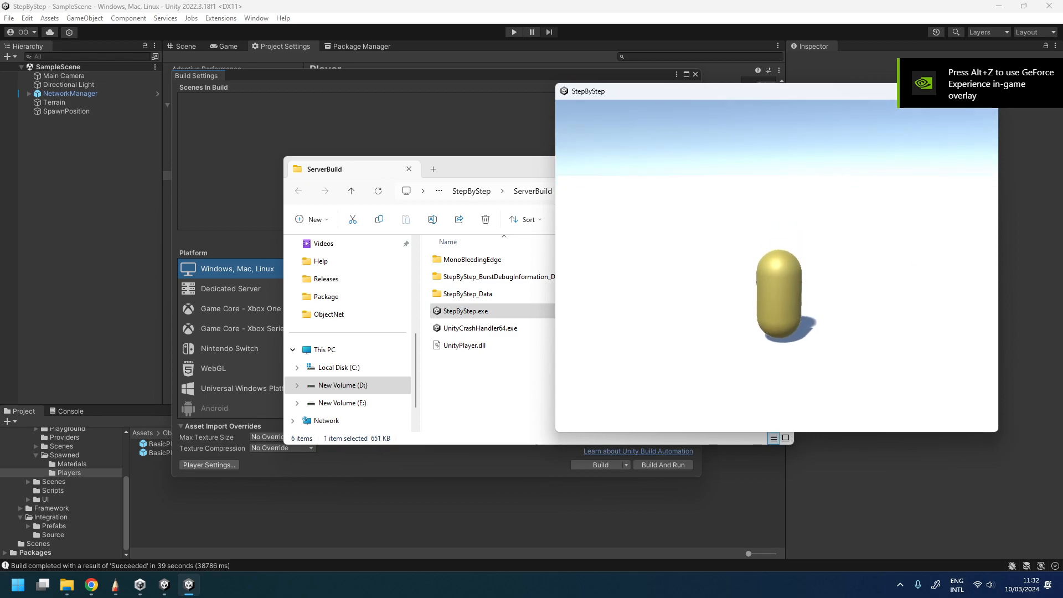
- Close the running server build and open the Step 9 - Compiling Clients page of the ObjectNet manual in Chrome
key("super")
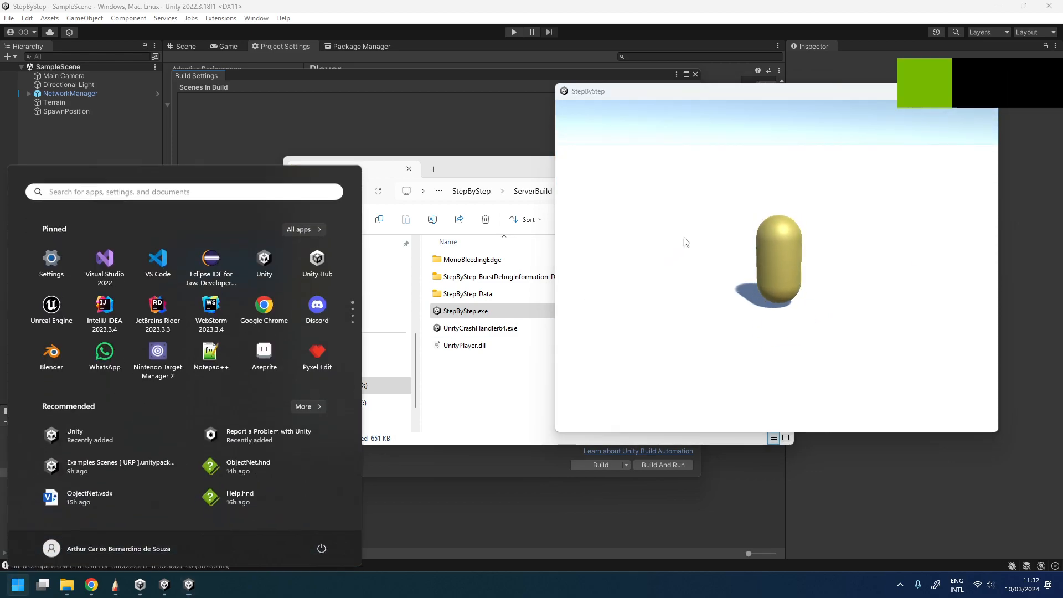
left_click(805, 98)
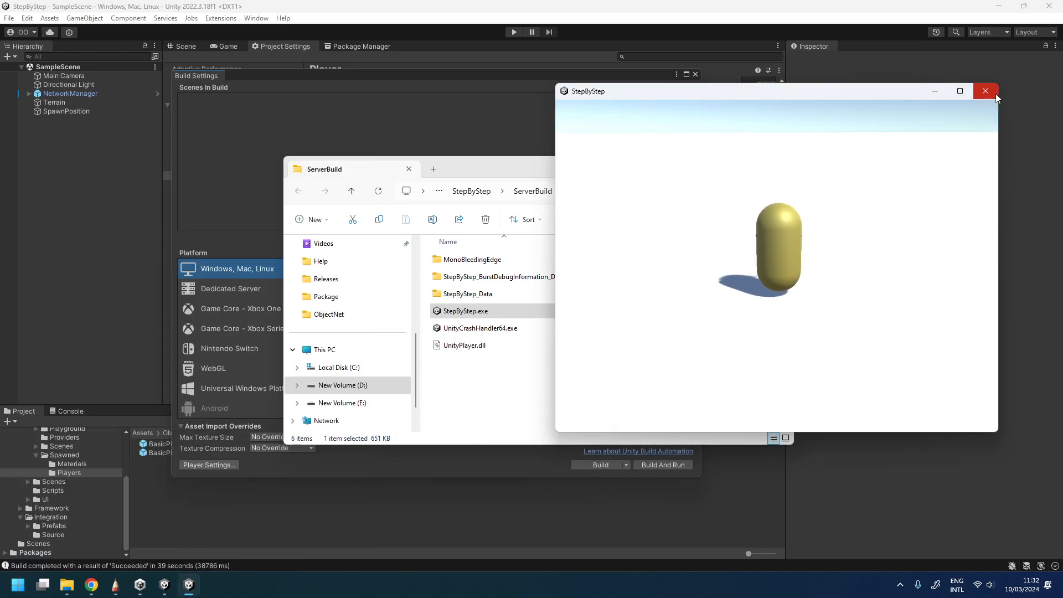
left_click(996, 95)
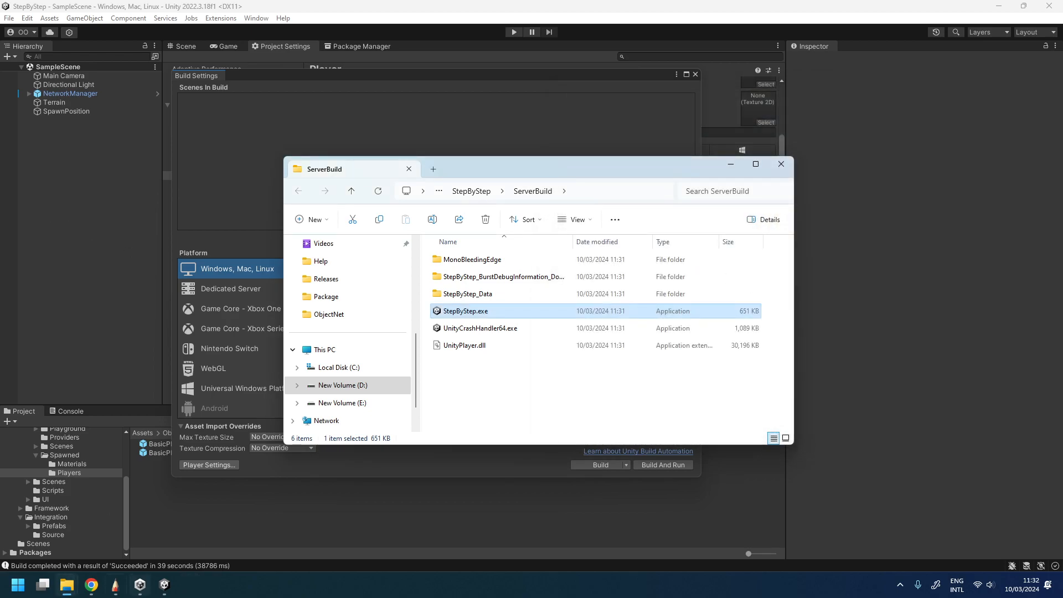
left_click(88, 588)
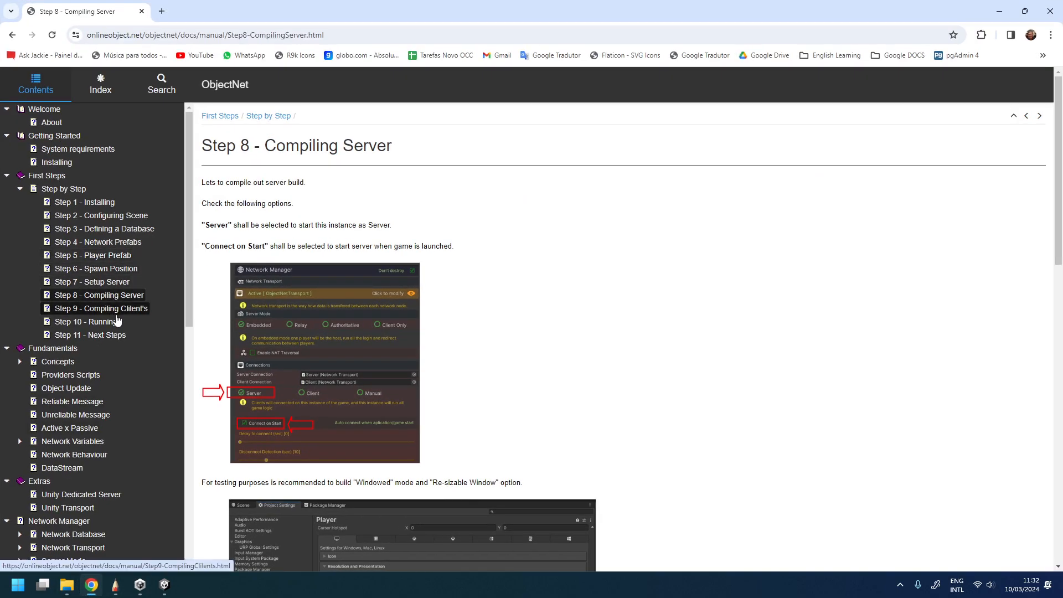
left_click(116, 312)
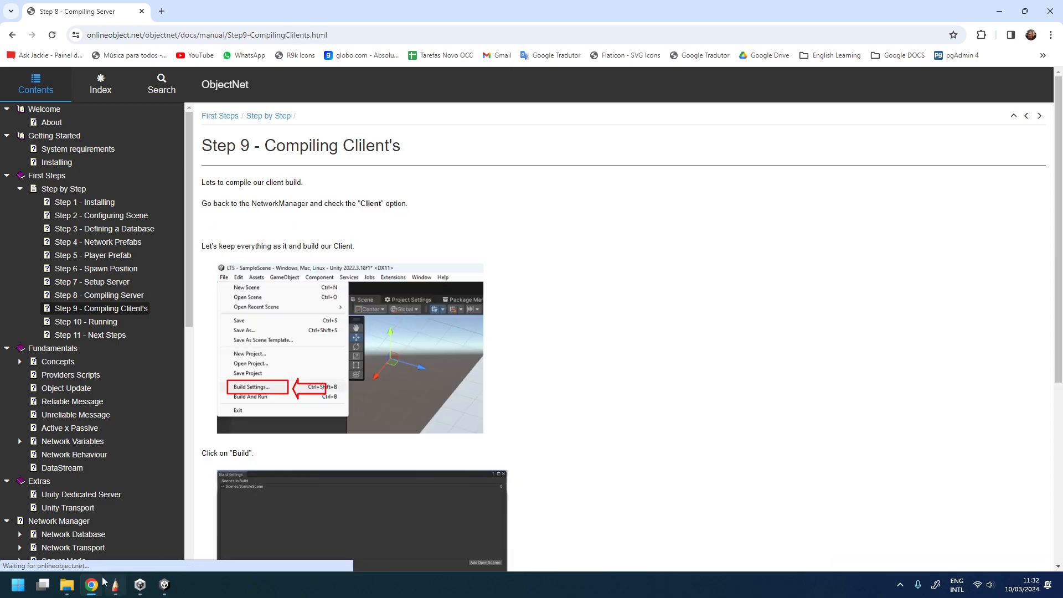
- Back in Unity, close Build Settings, set NetworkManager's connection mode to Client, and review its remaining settings
left_click(165, 587)
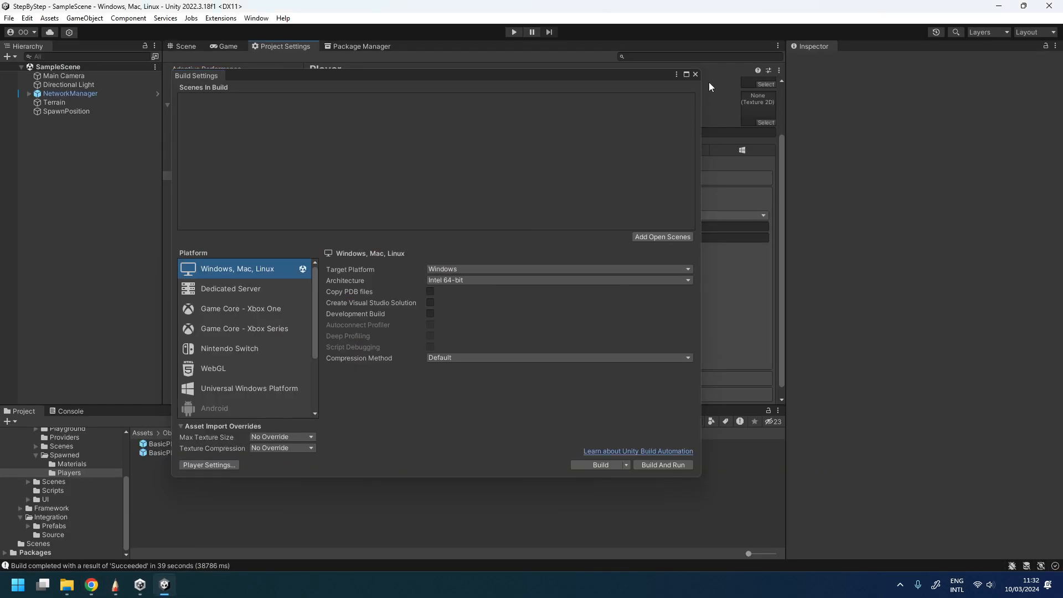
left_click(695, 74)
left_click(70, 93)
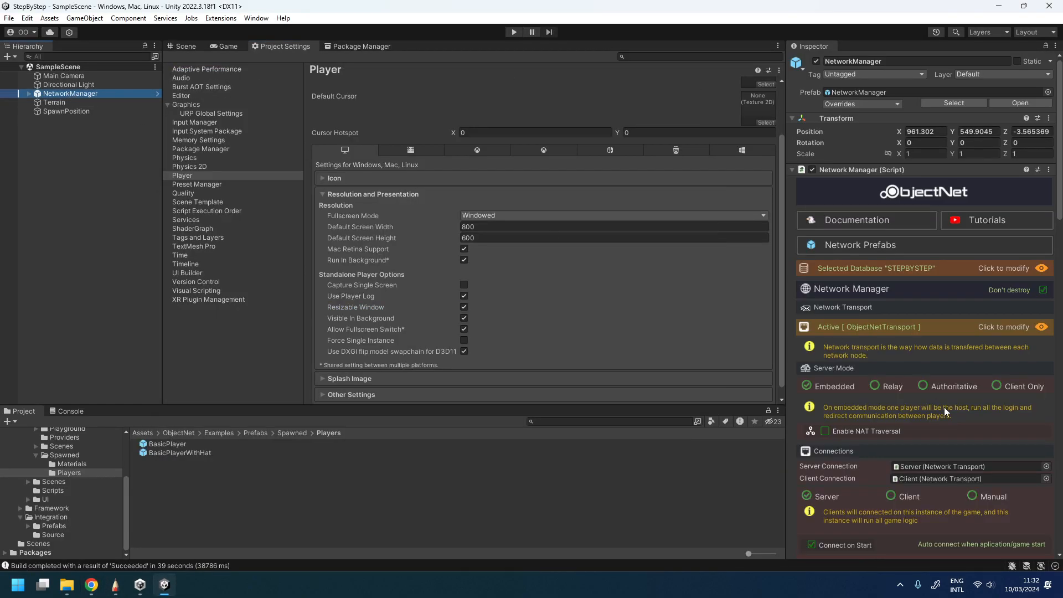
scroll(925, 321, "down", 2)
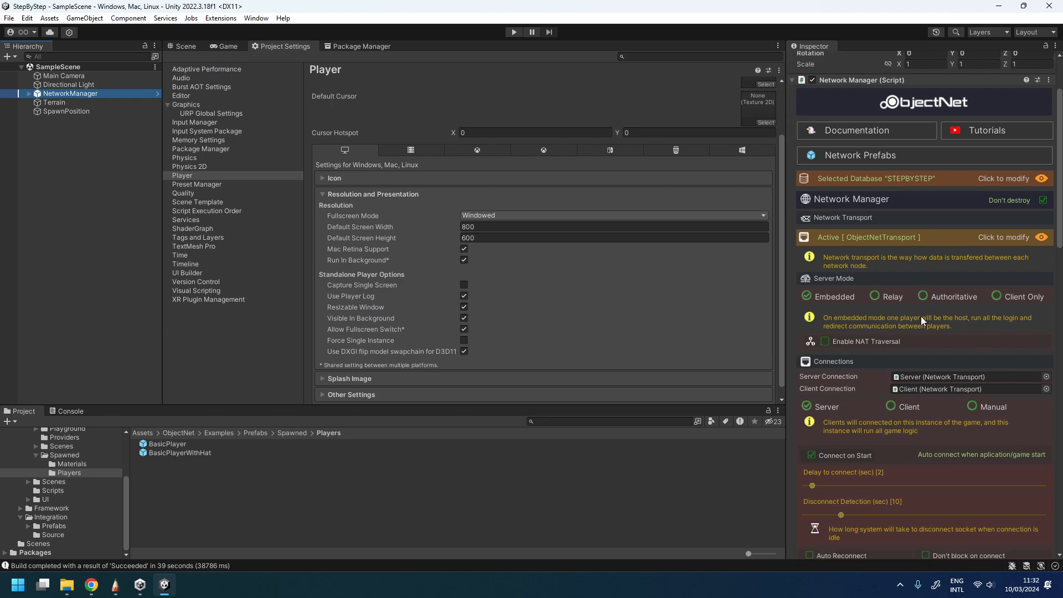
left_click(891, 406)
scroll(888, 400, "down", 5)
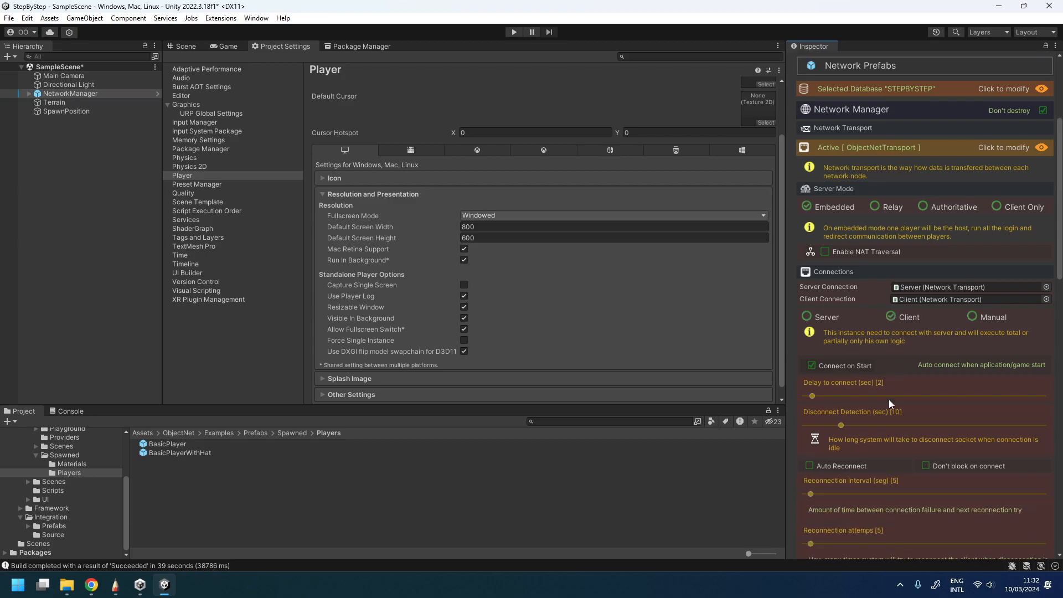
scroll(885, 398, "down", 9)
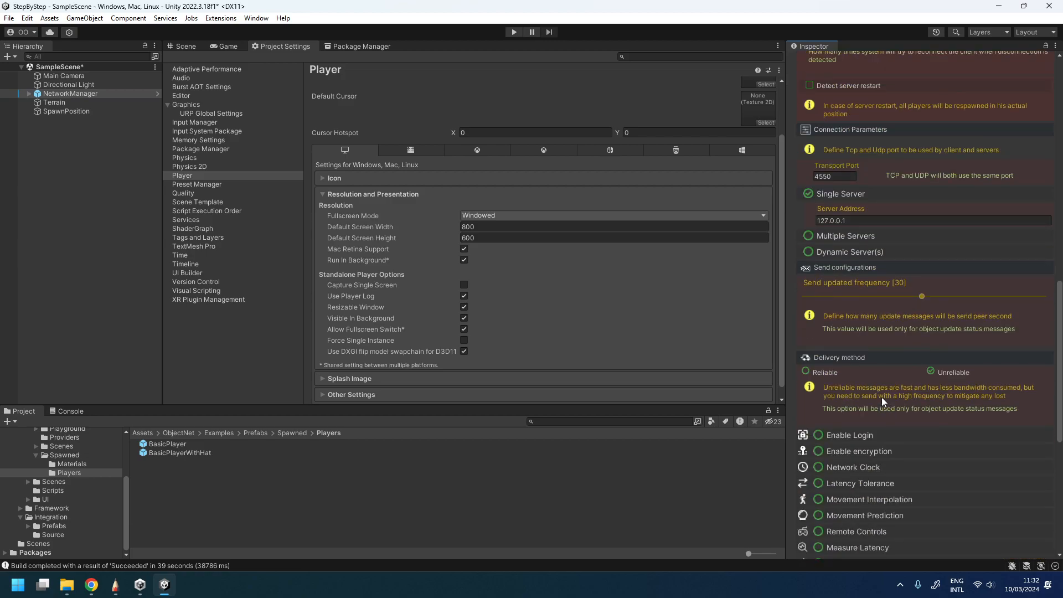
scroll(897, 486, "down", 6)
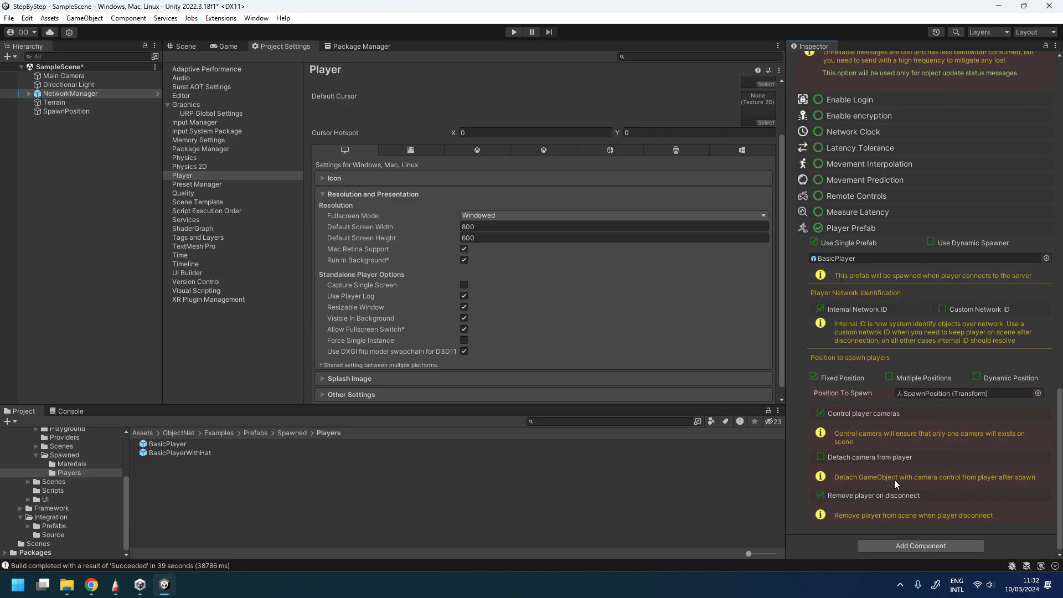
- Save the scene and the project
left_click(10, 17)
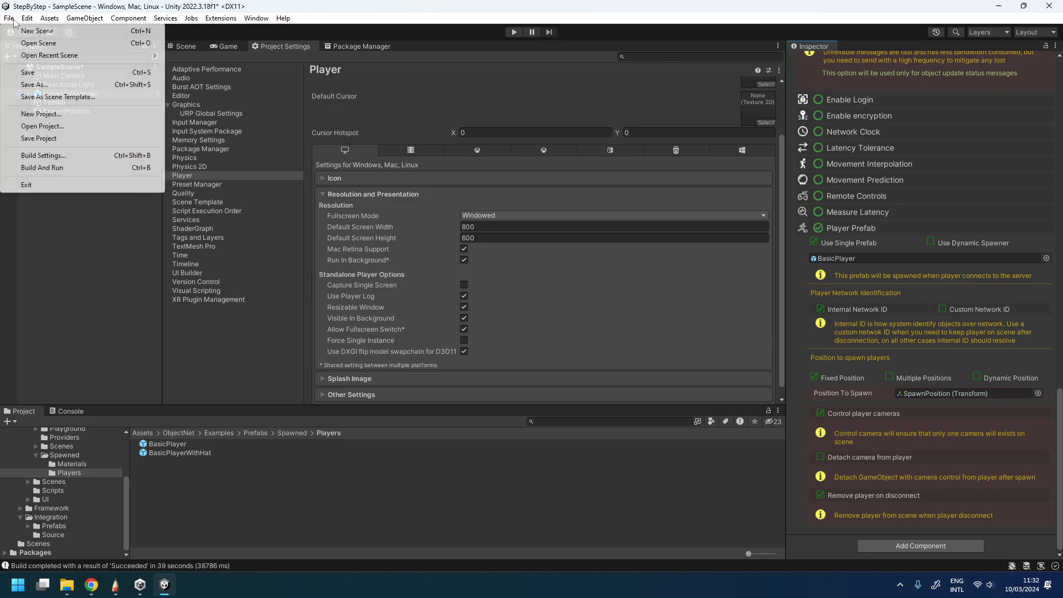
left_click(22, 84)
left_click(10, 18)
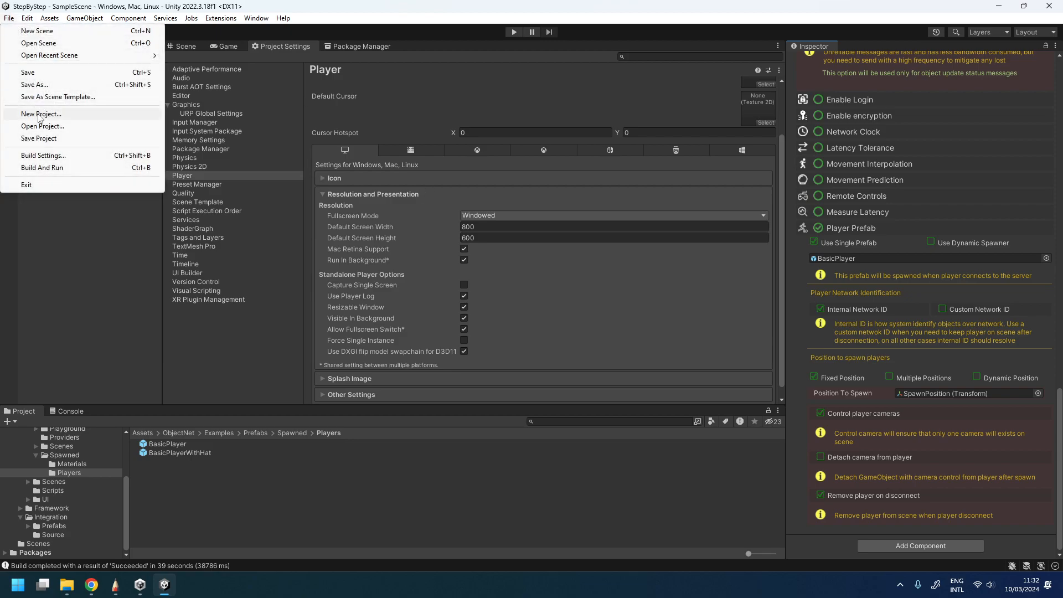
left_click(47, 136)
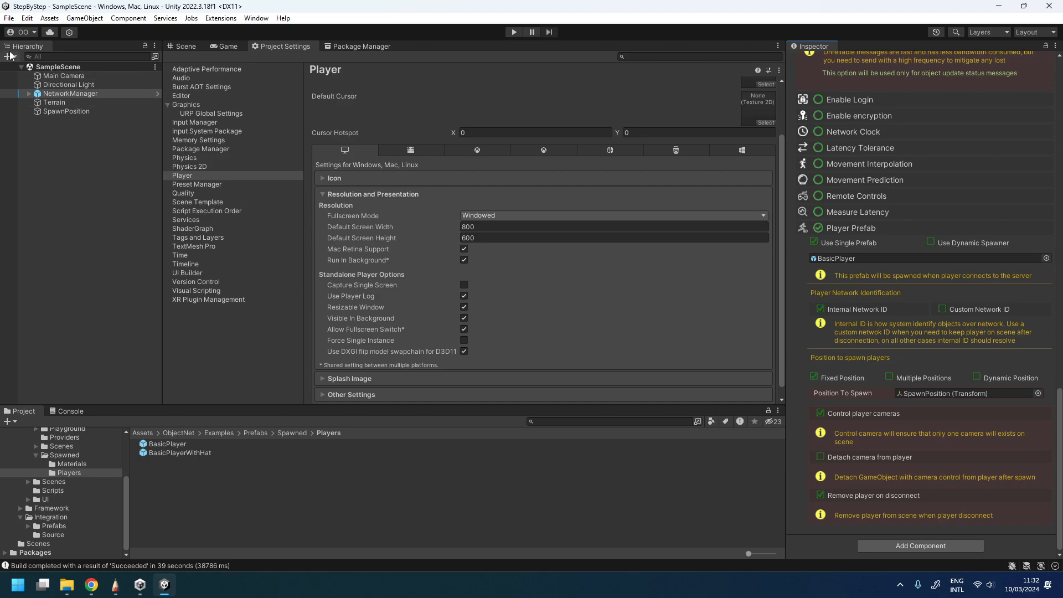
- Build the Windows player into a new ClientBuild folder inside the StepByStep project folder
left_click(9, 18)
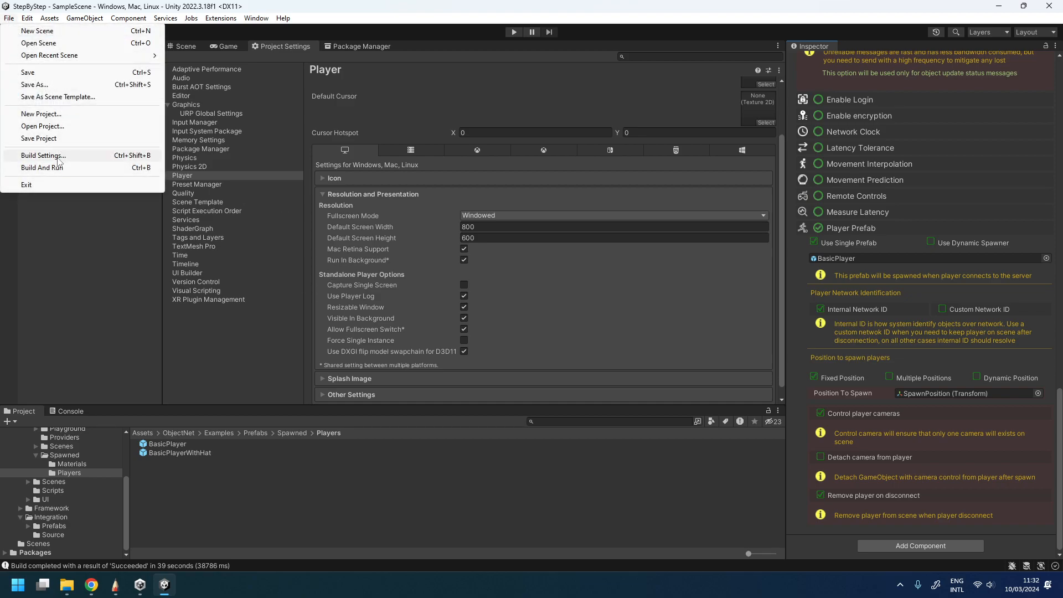
left_click(43, 155)
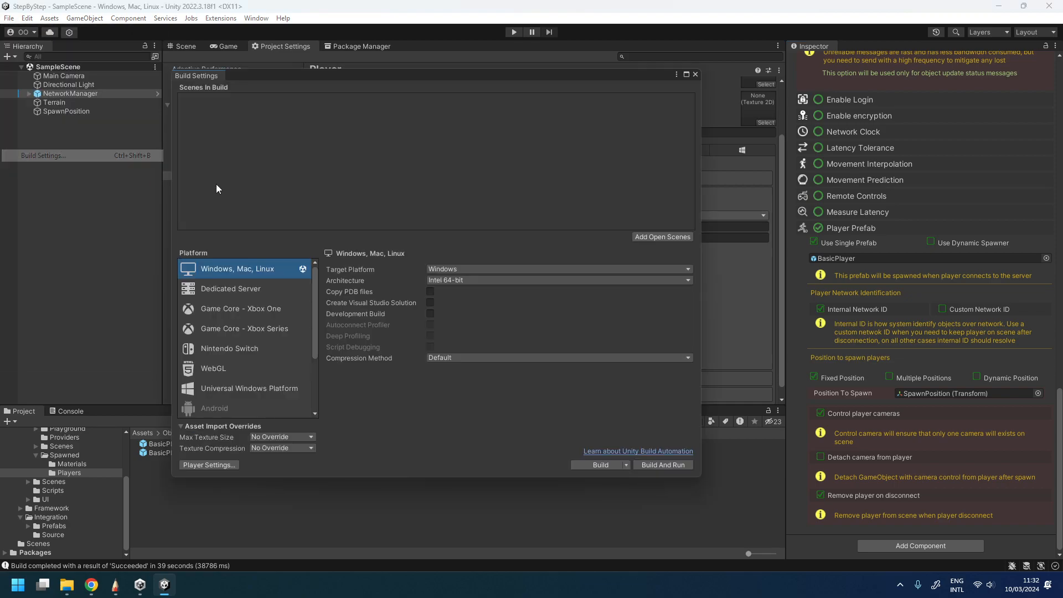
left_click(606, 466)
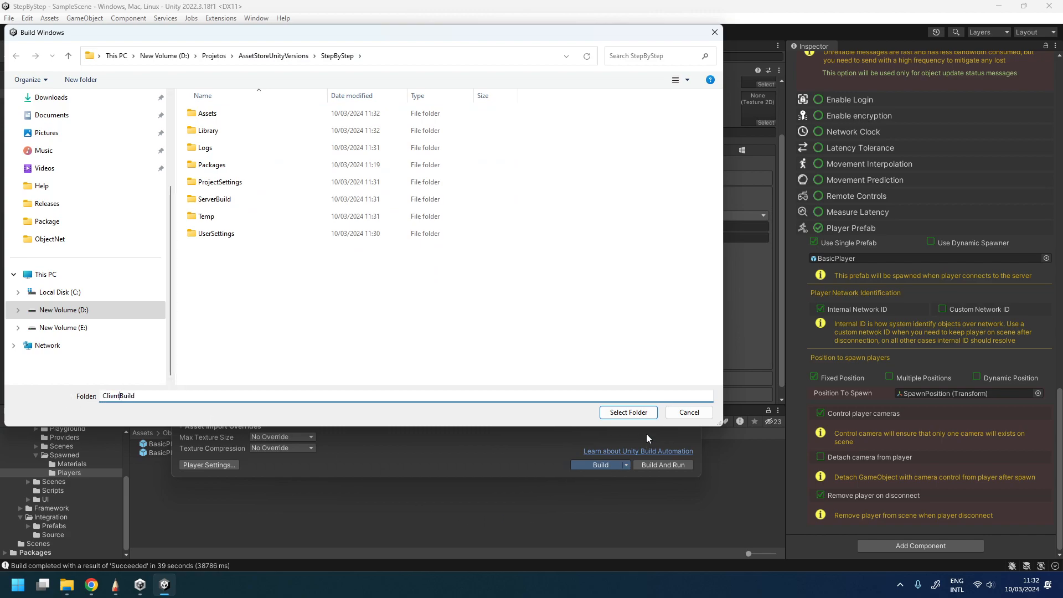
left_click(641, 416)
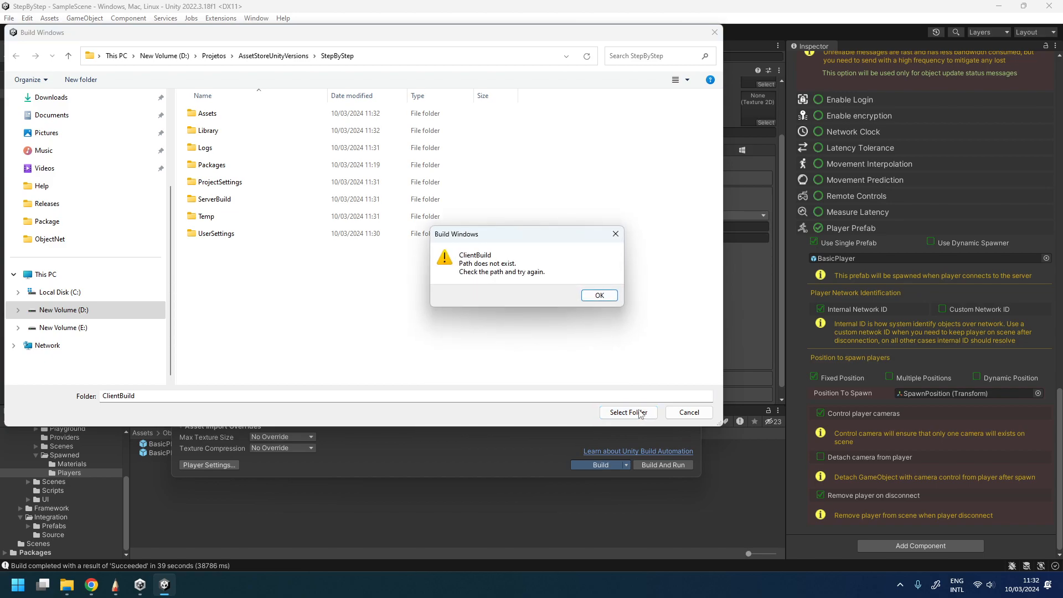
left_click(587, 298)
left_click(81, 79)
type("ClientBuild")
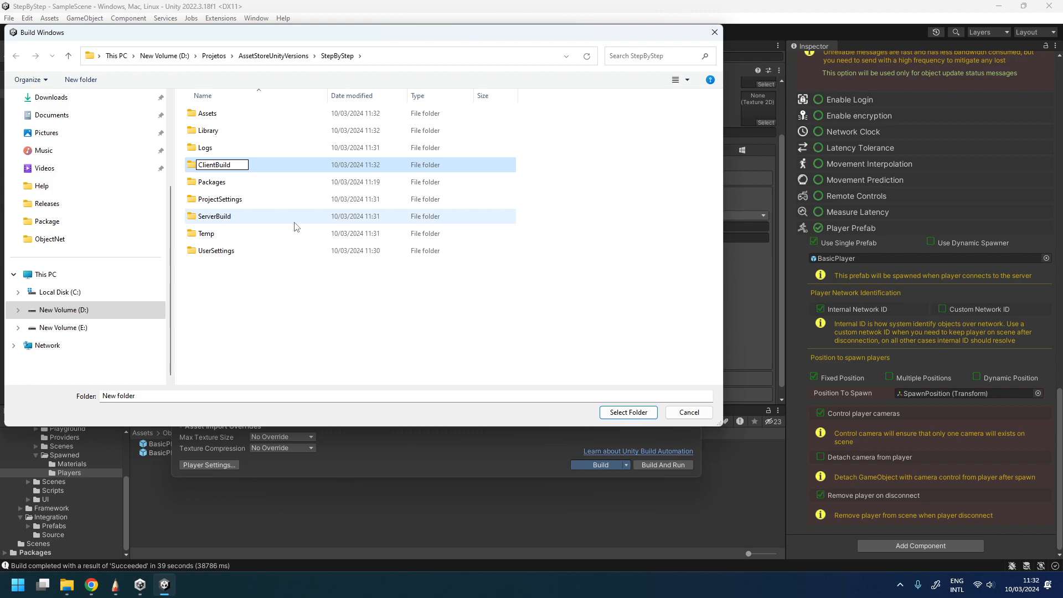
key("Return")
left_click(649, 411)
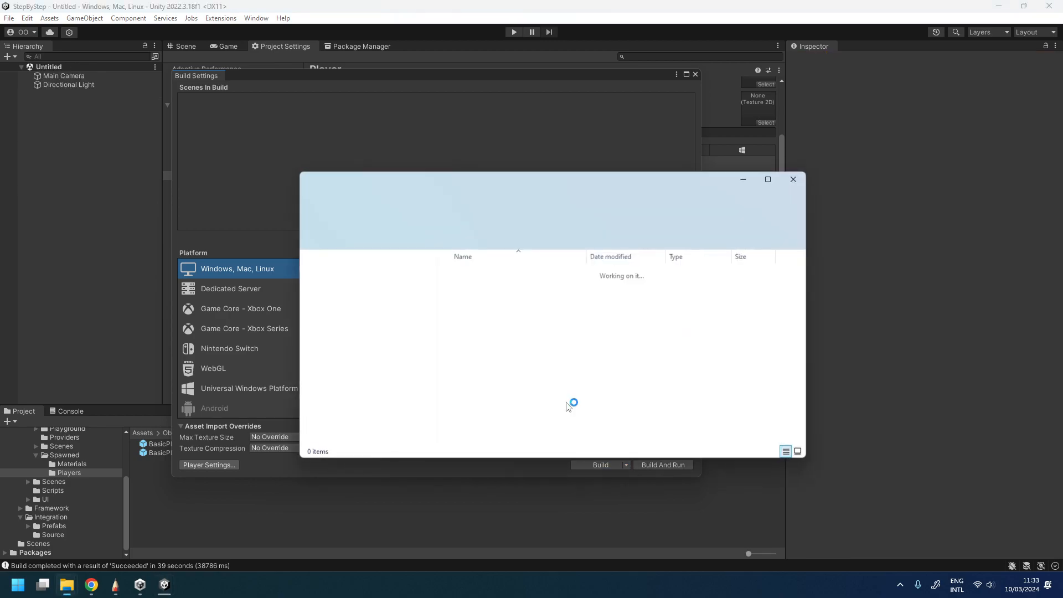
- Arrange the ClientBuild and ServerBuild folder windows side by side, then run ServerBuild's StepByStep.exe and place its game window over the ServerBuild folder
left_click_drag(619, 188, 855, 177)
mouse_move(69, 584)
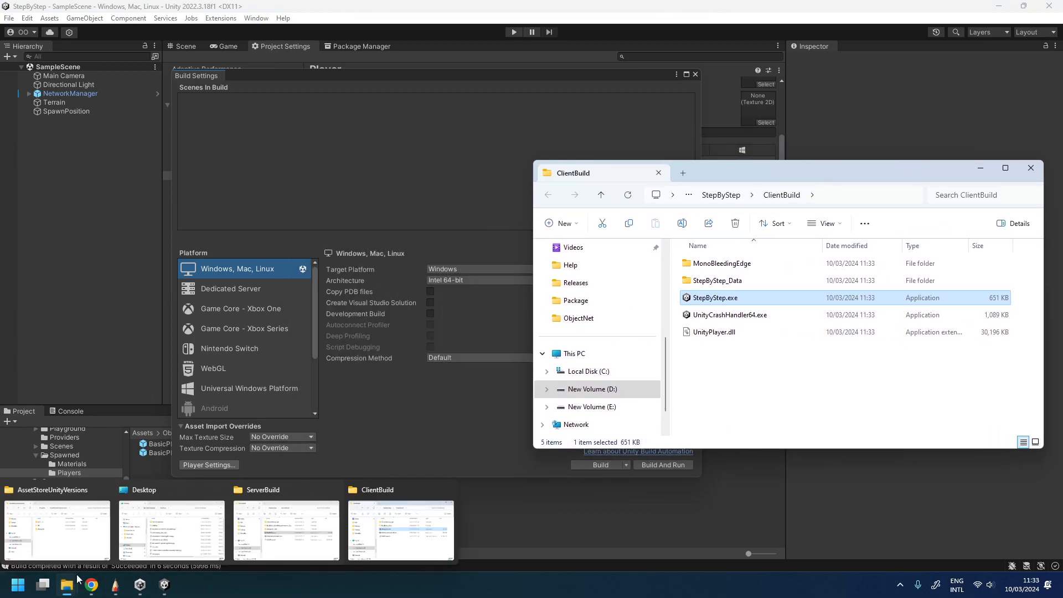
left_click(284, 535)
left_click_drag(614, 177, 344, 170)
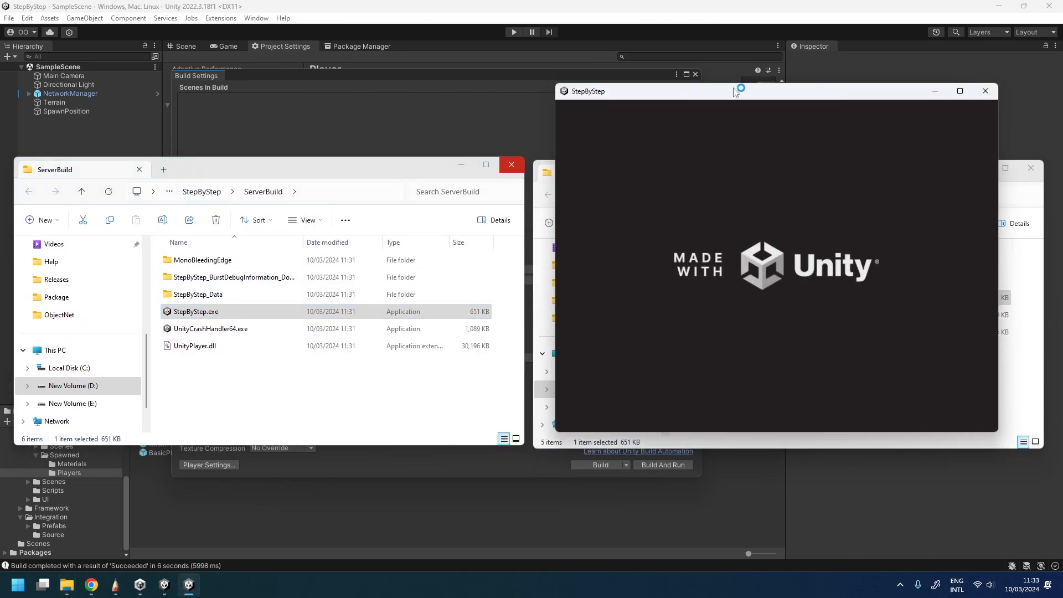
left_click_drag(745, 98, 230, 101)
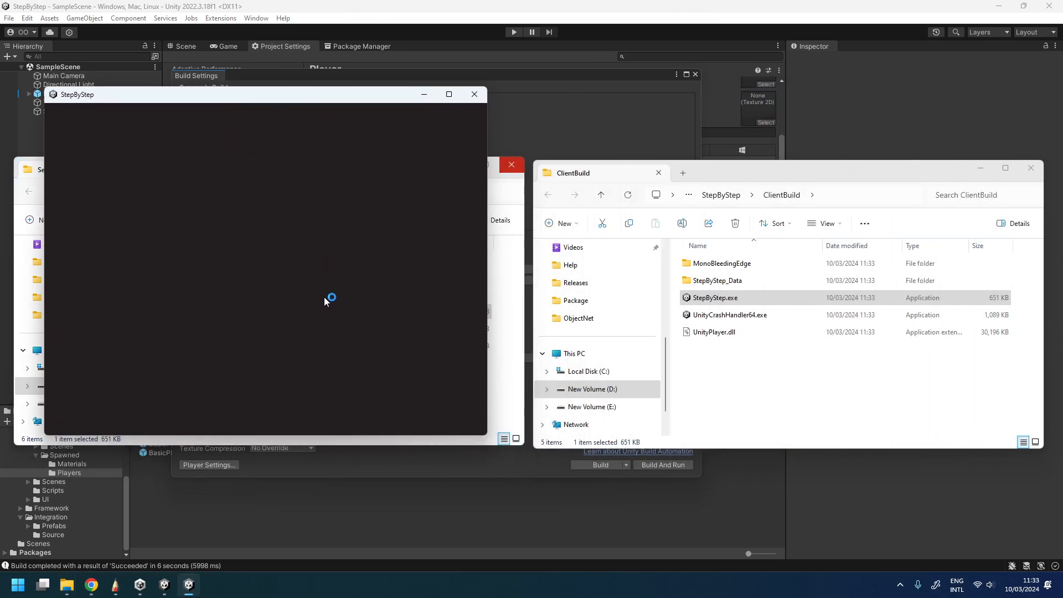
- Run StepByStep.exe from the ClientBuild folder and place its game window beside the server's
left_click(836, 416)
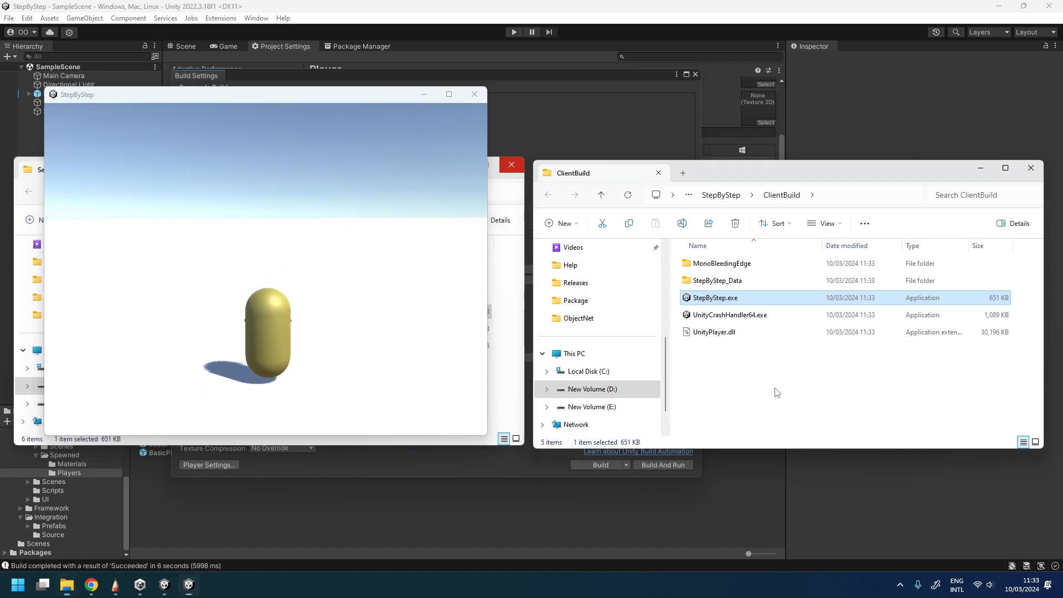
double_click(731, 300)
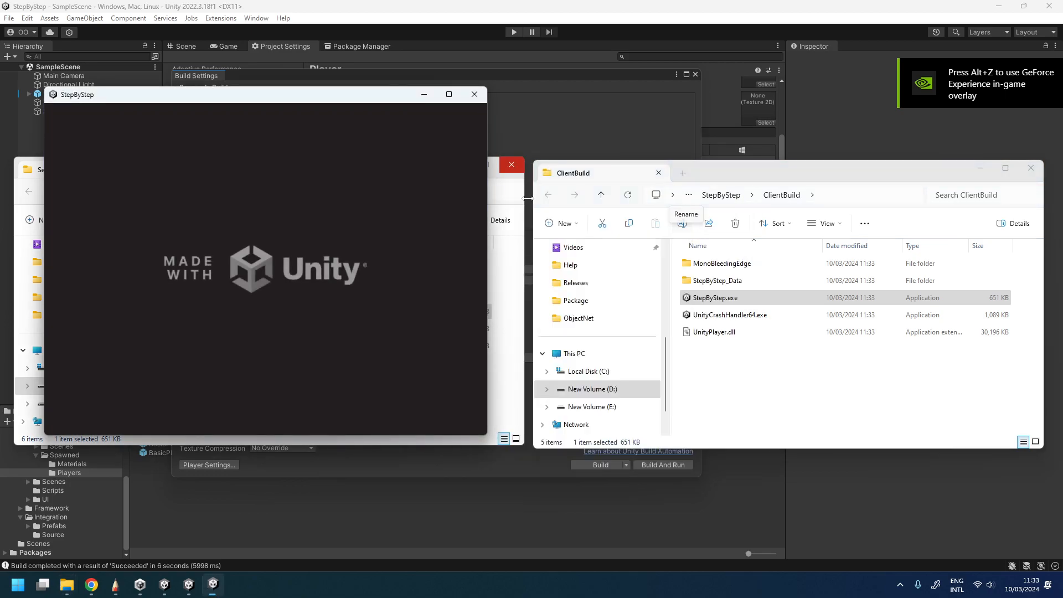
left_click_drag(375, 98, 892, 102)
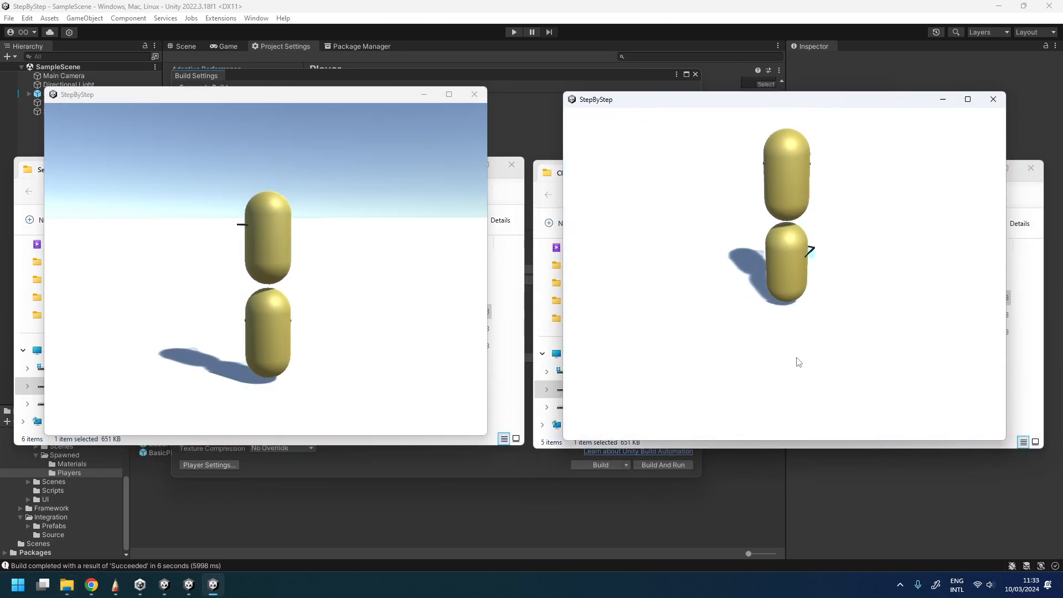
- Move the client's player around to test its synchronization with the server window, and release the mouse cursor
key("w")
key("w")
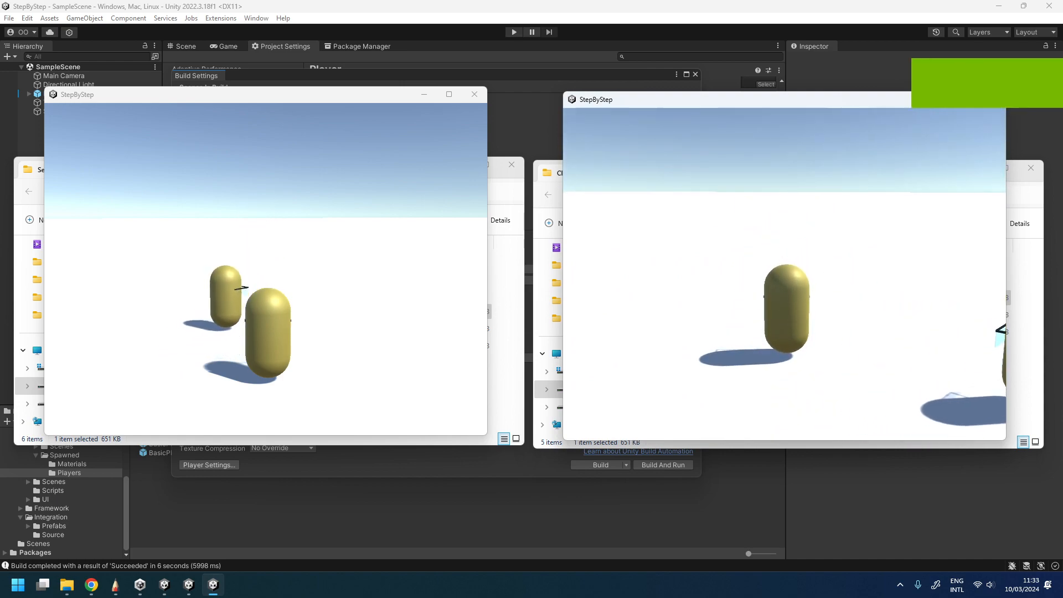
key("w")
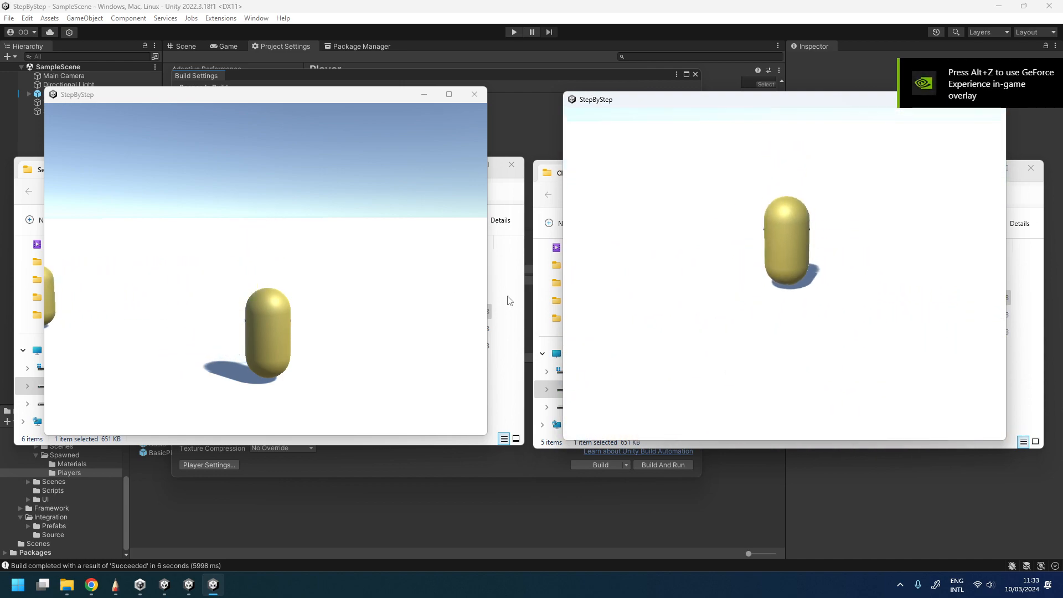
key("d")
key("a")
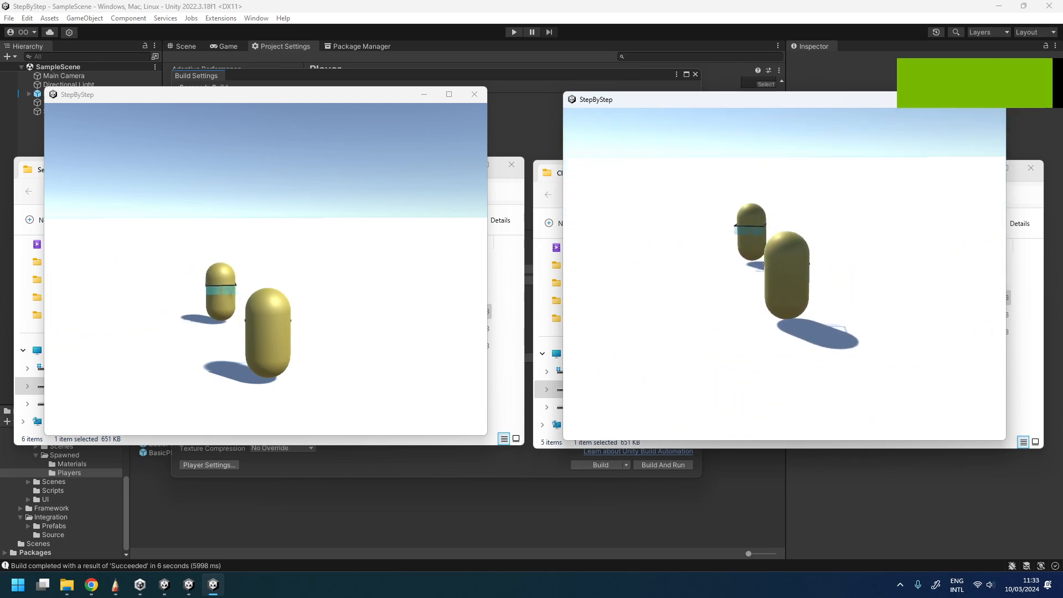
key("super")
key("super")
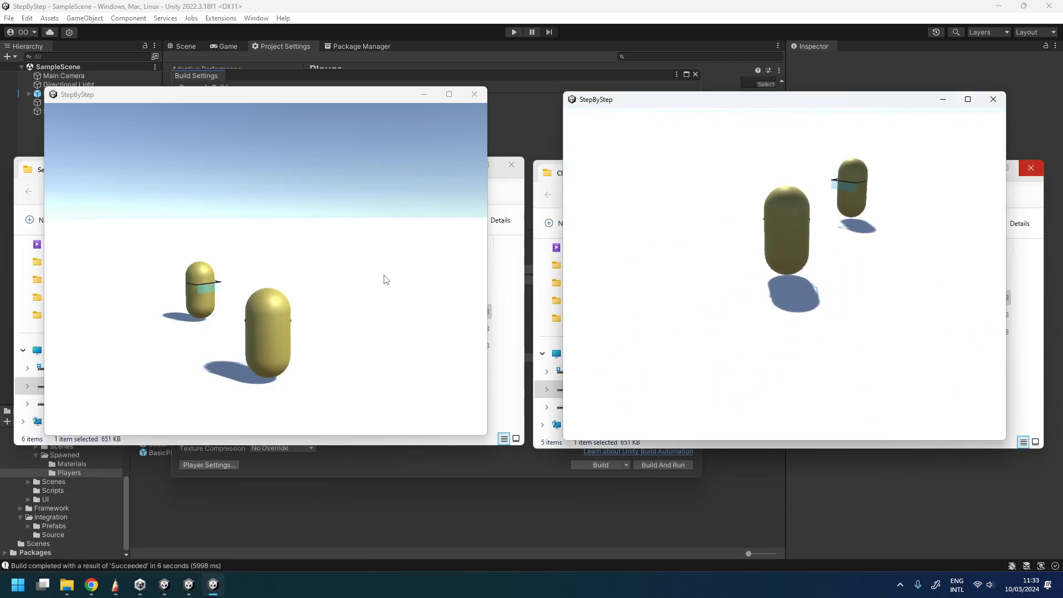
- Move the server's player around to test its synchronization with the client window
left_click(382, 280)
key("w")
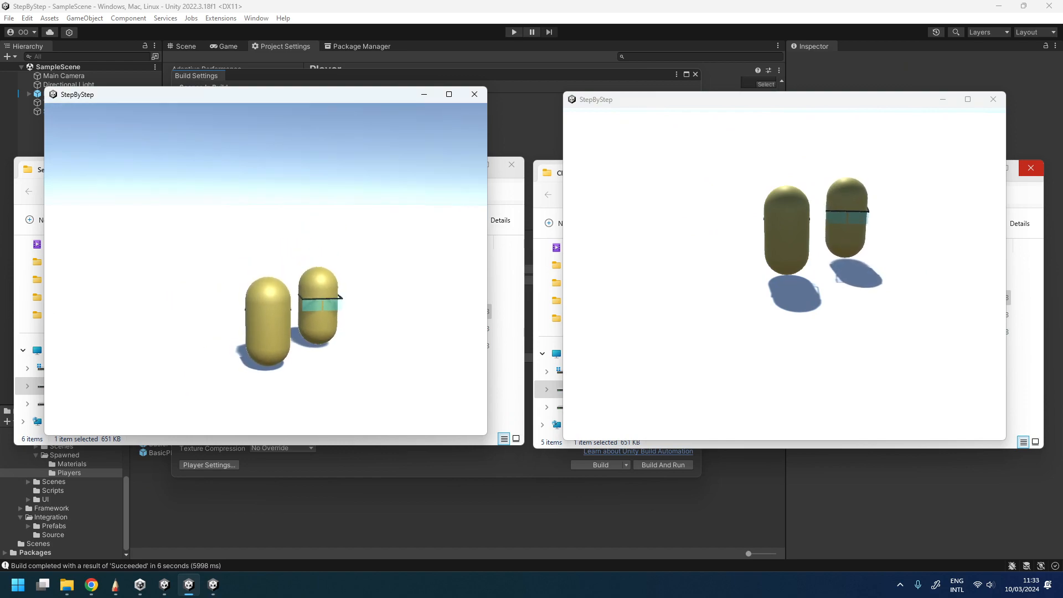
key("d")
key("s")
key("w")
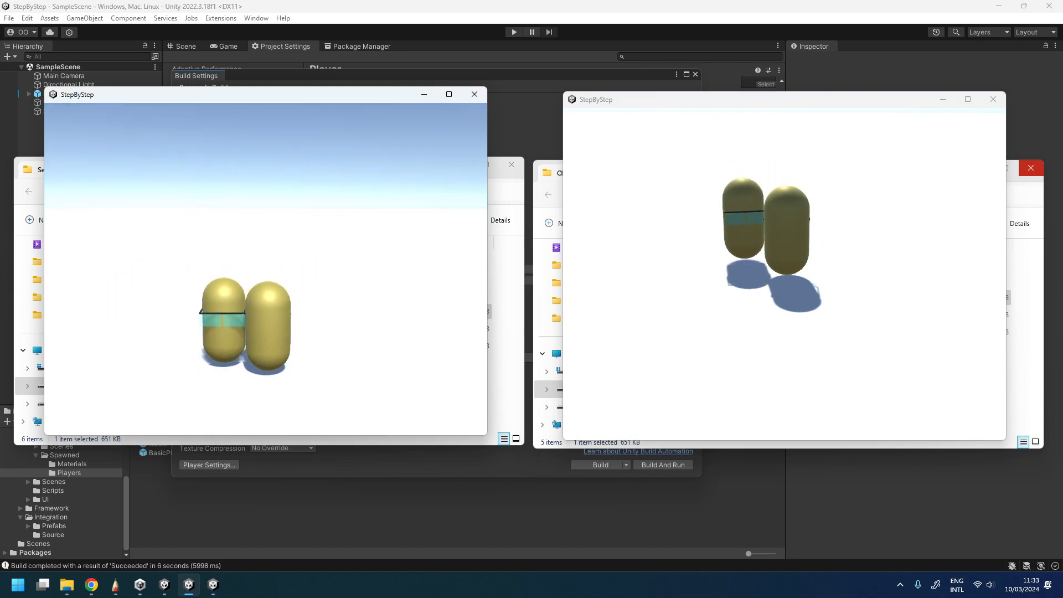
key("s")
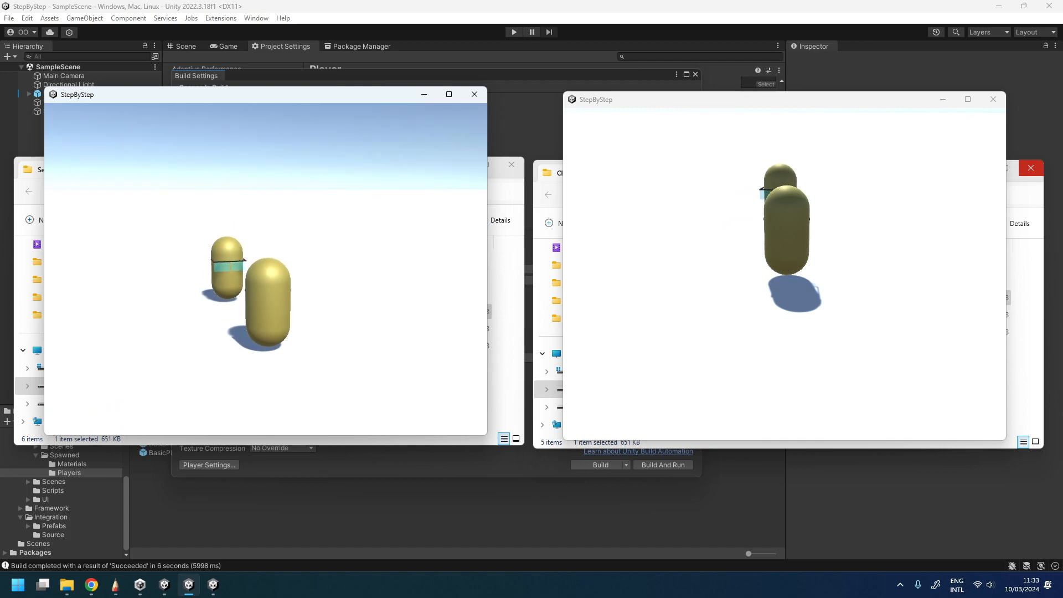
- Move both game windows away from the build folders and bring the ClientBuild folder to the front
key("super")
left_click_drag(248, 95, 206, 12)
left_click_drag(718, 103, 767, 17)
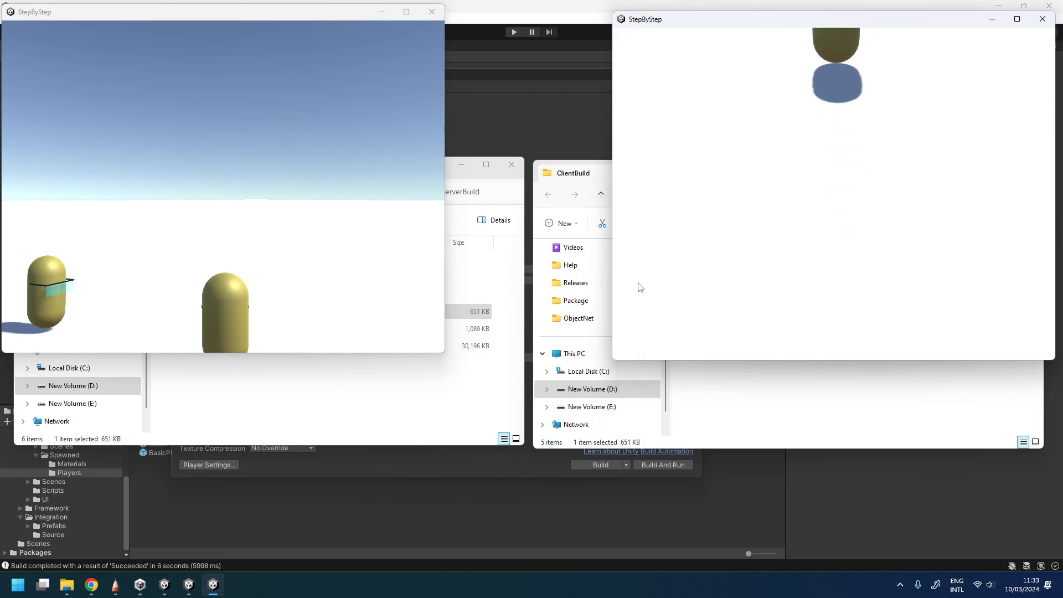
key("super")
left_click(795, 404)
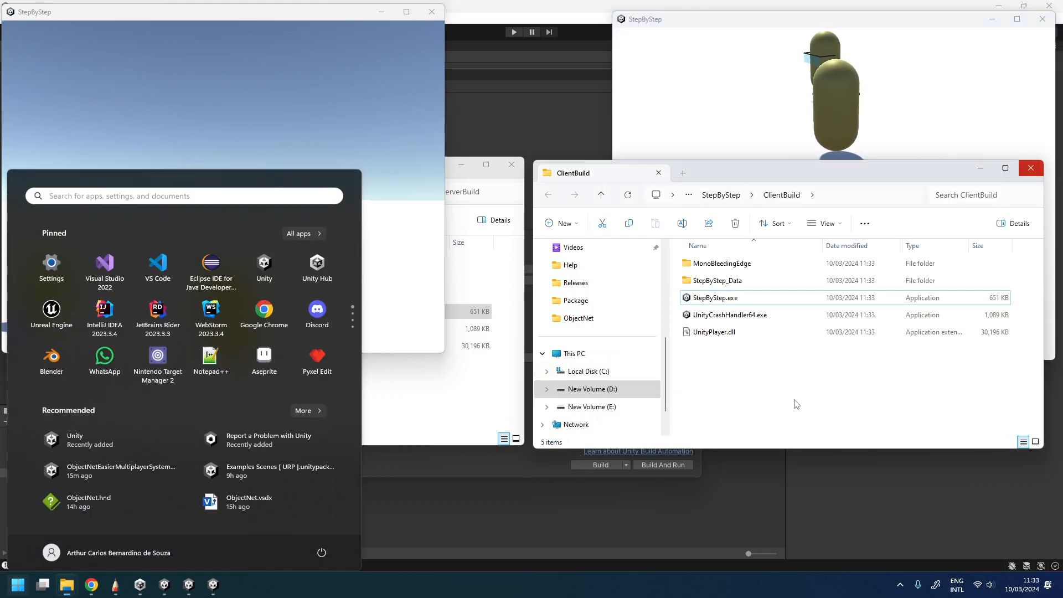
- Run a second instance of StepByStep.exe from the ClientBuild folder and place its game window below and between the other two
double_click(723, 301)
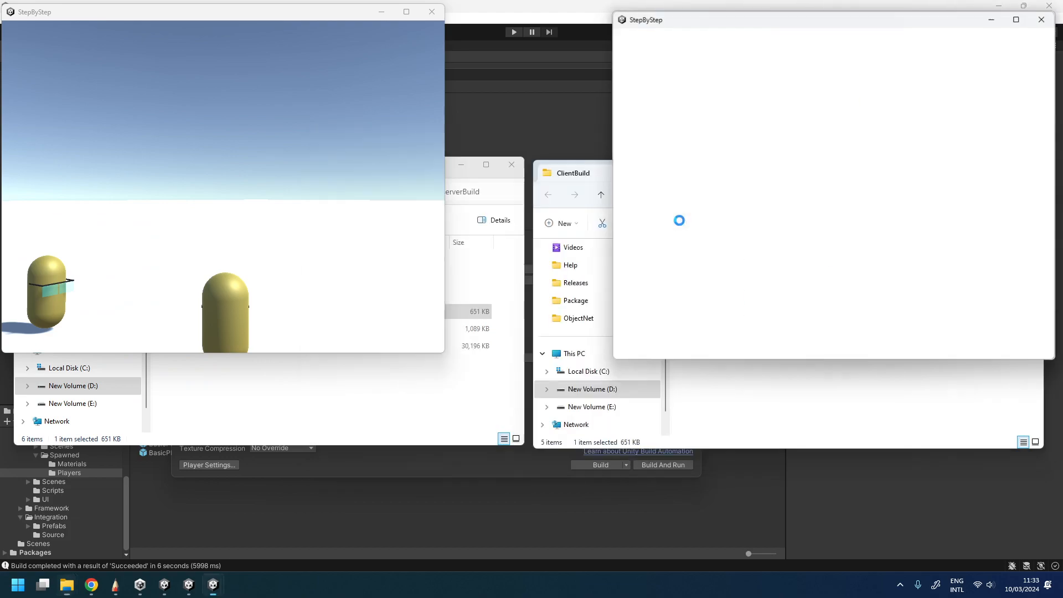
left_click_drag(727, 23, 403, 247)
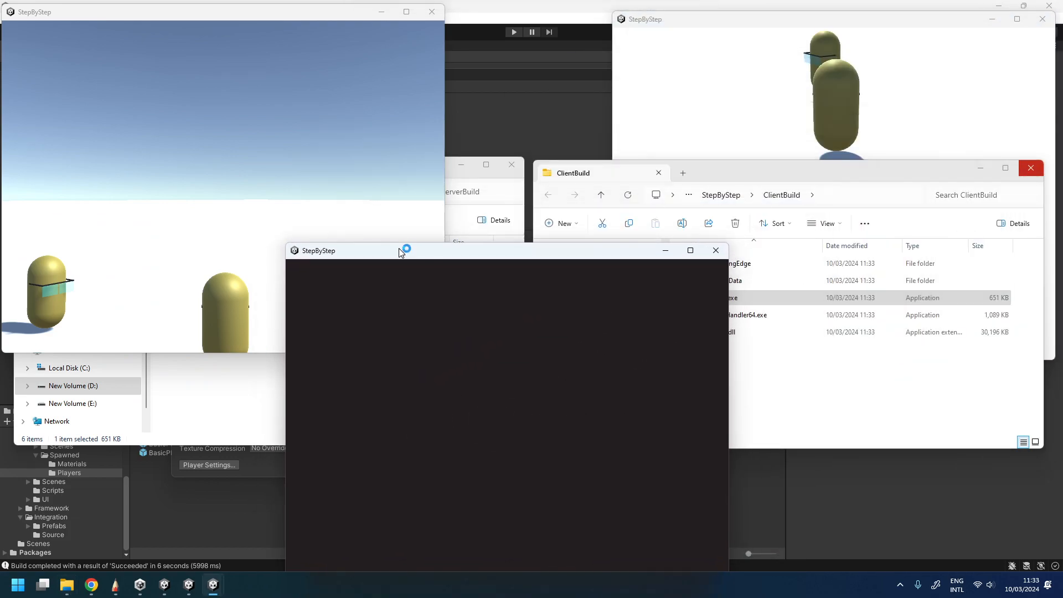
left_click(677, 50)
left_click(536, 458)
- Move the first client's player back and forth to test its synchronization with the other two game windows
left_click(819, 140)
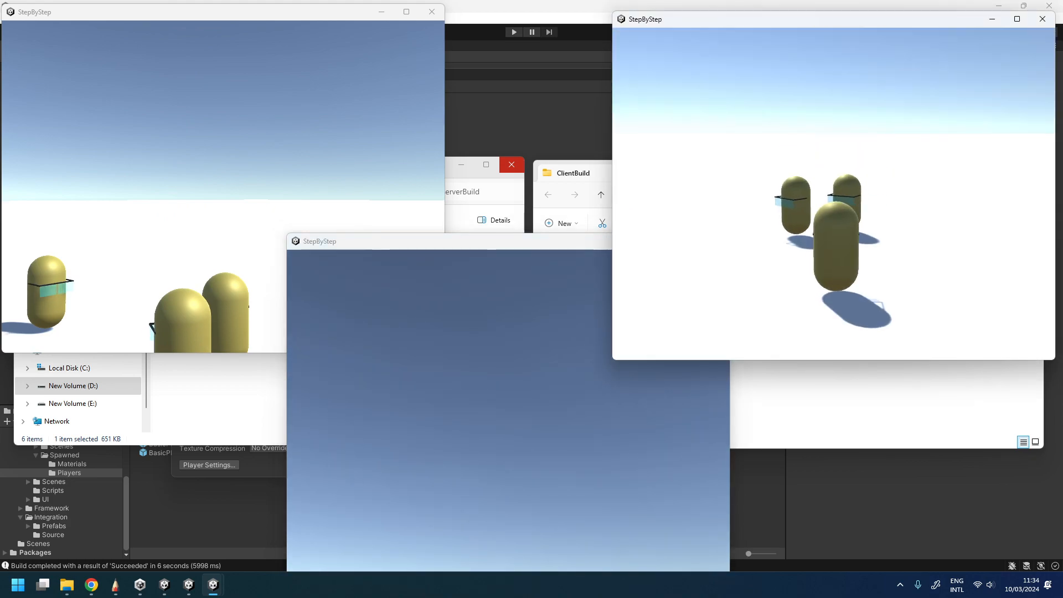
key("w")
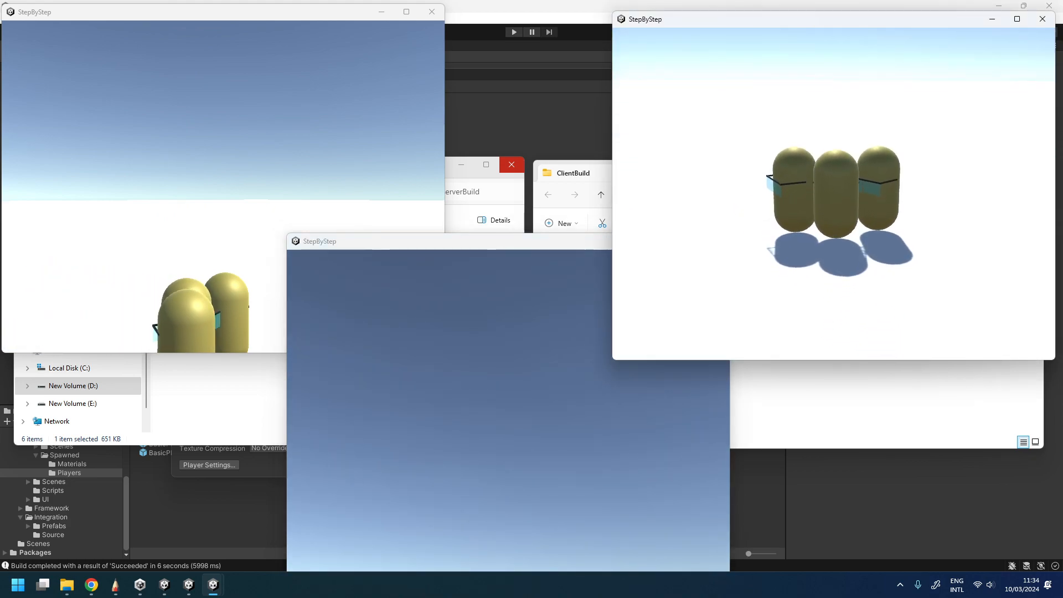
key("s")
key("w")
key("s")
key("w")
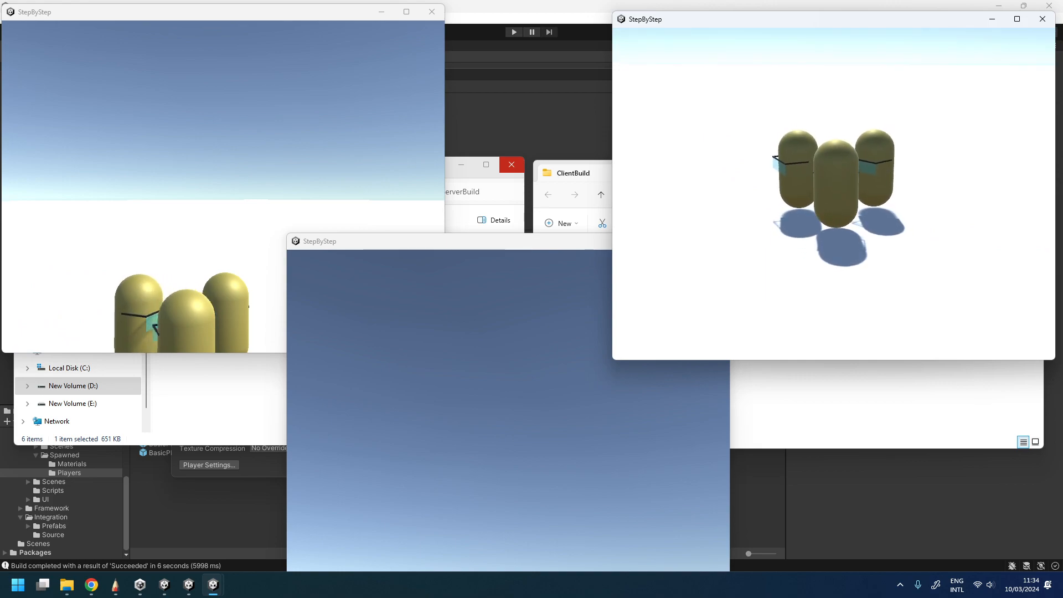
- Switch to the second client's window and move its player to test its synchronization
key("super")
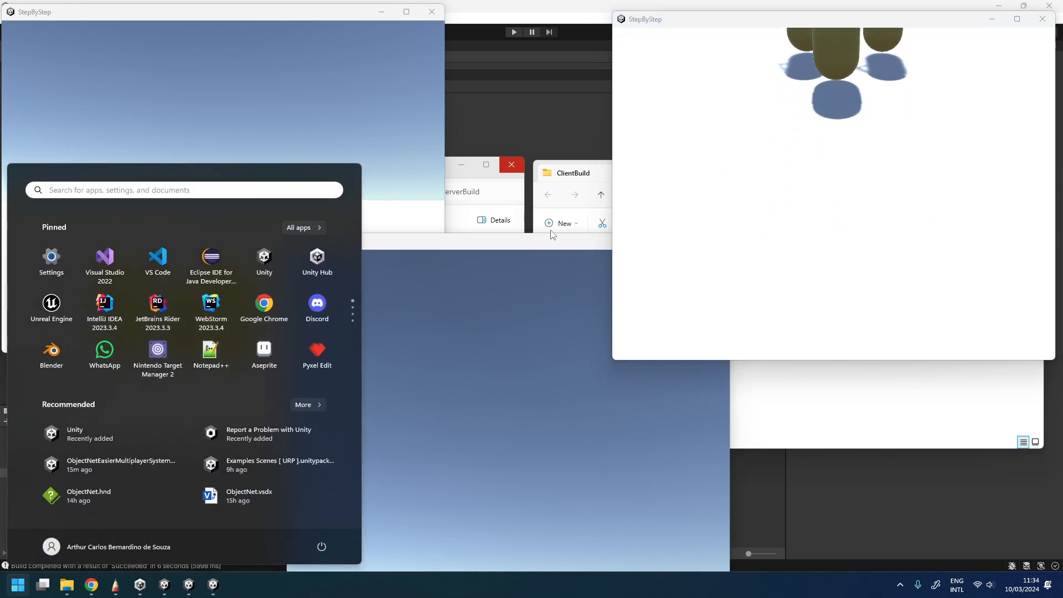
left_click(543, 491)
key("w")
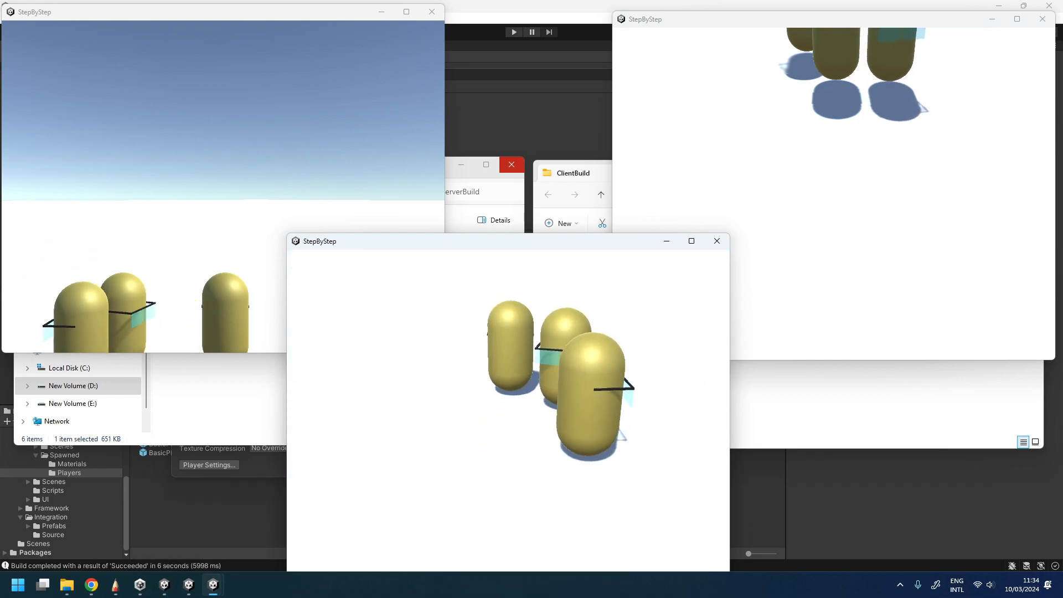
- Release the mouse cursor and close all three StepByStep game windows
key("super")
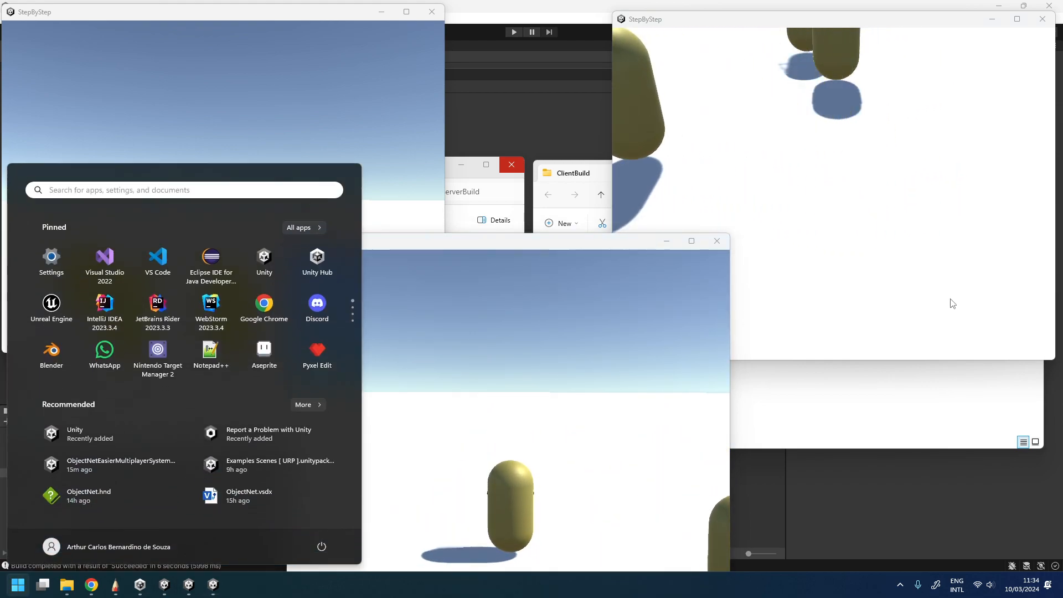
left_click(724, 244)
left_click(753, 264)
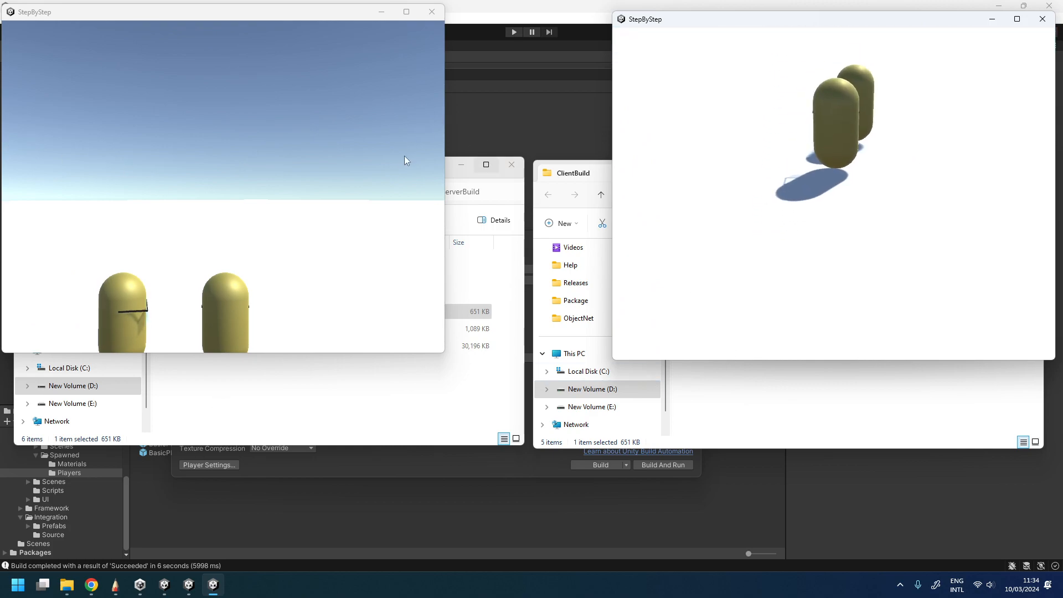
left_click(1043, 20)
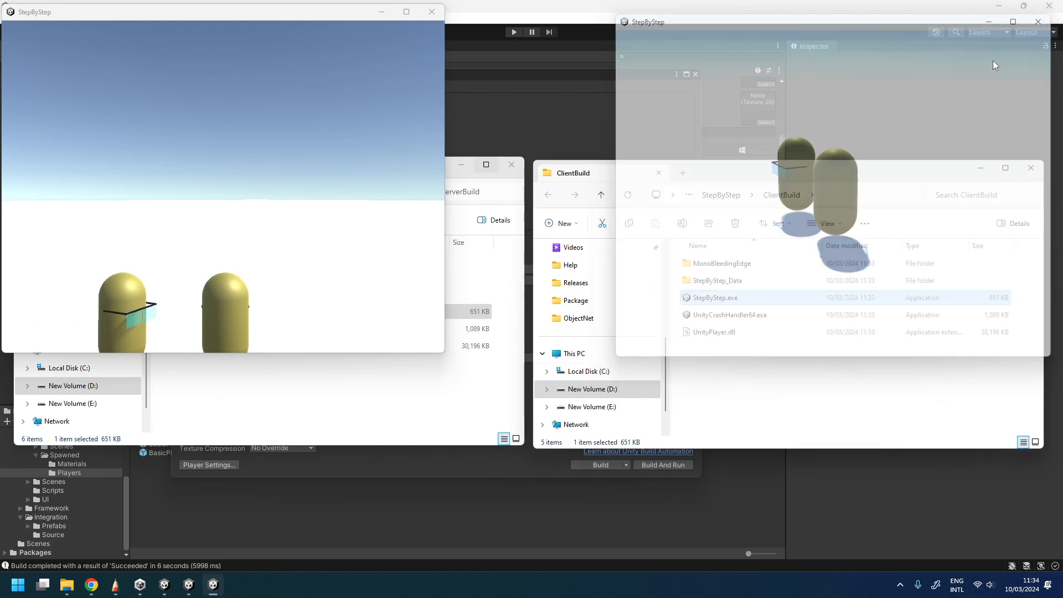
left_click(431, 12)
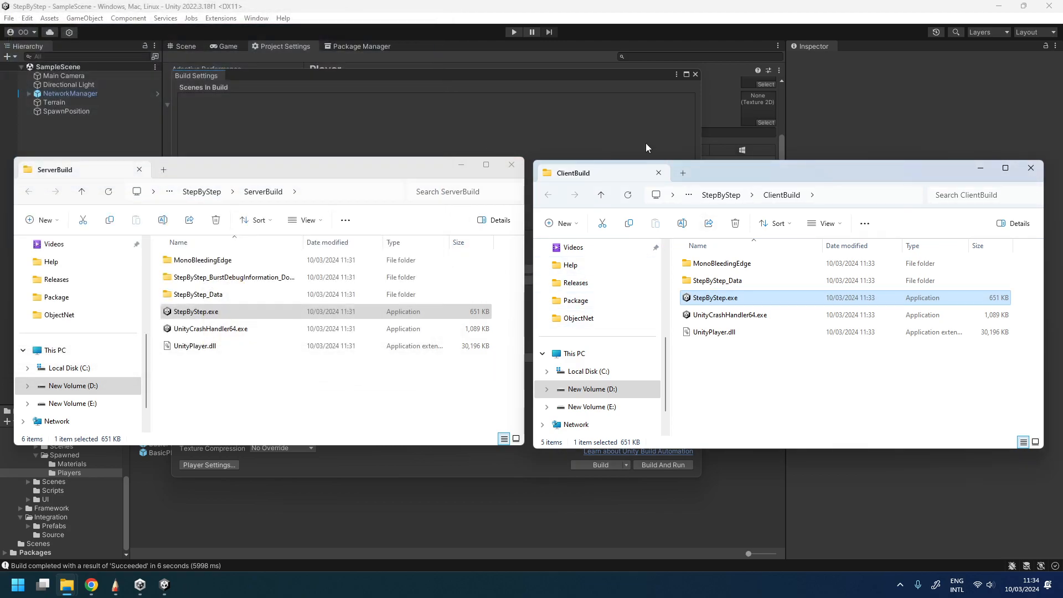
- Close Build Settings and shrink the Project panel slightly in height
left_click(695, 74)
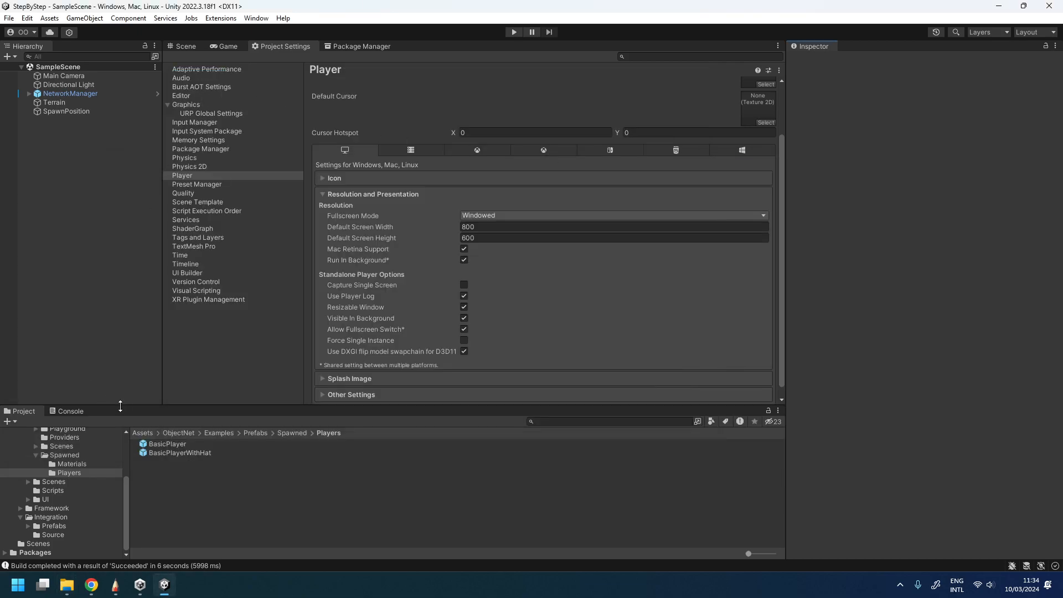
left_click_drag(120, 406, 120, 417)
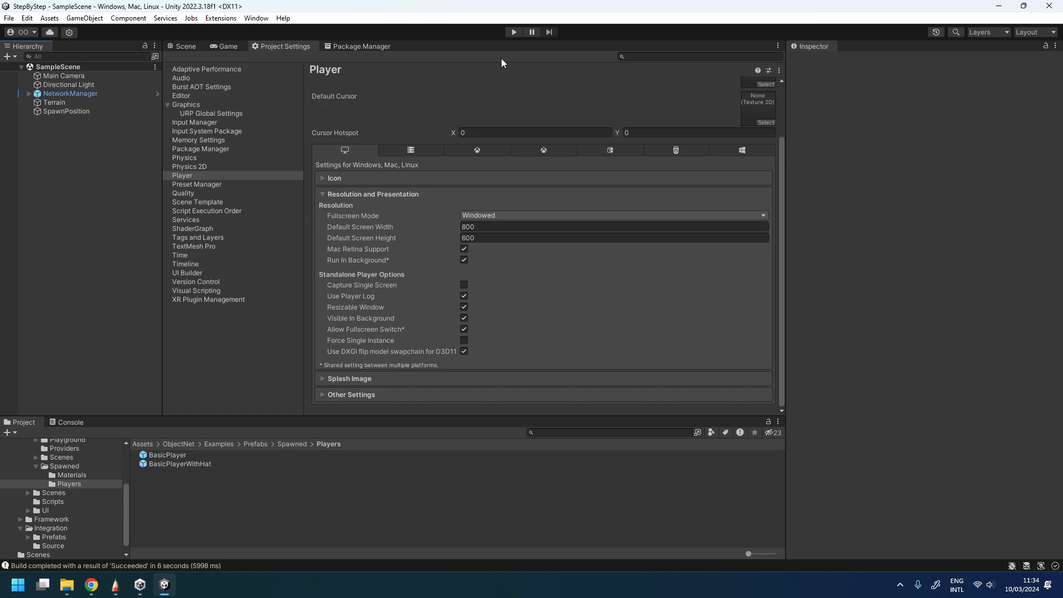
- Run StepByStep.exe from the ServerBuild folder with its window beside the folder, close the game, and return to the Unity editor
left_click(67, 586)
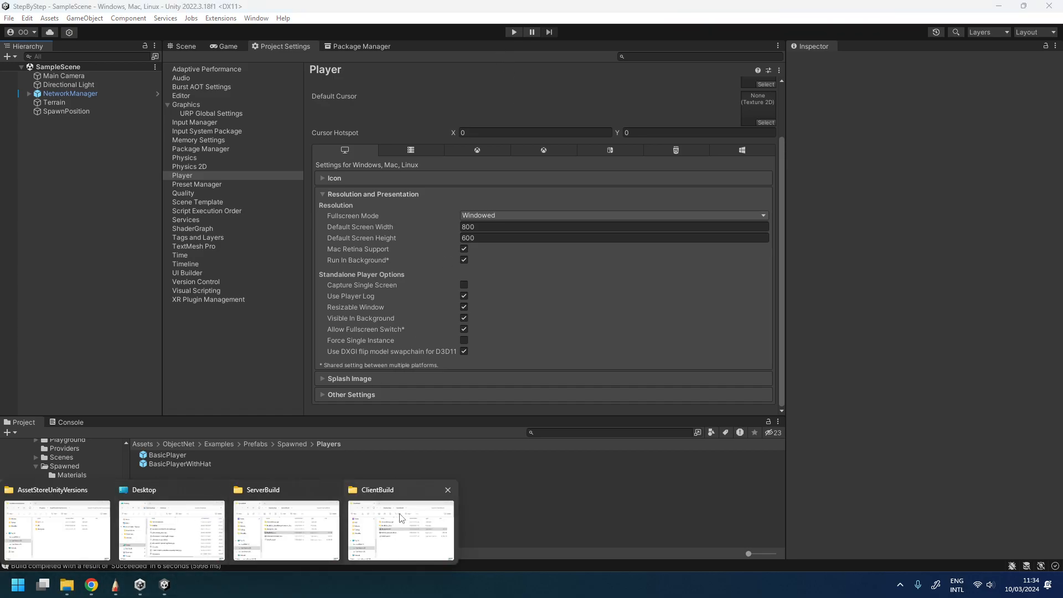
left_click(315, 504)
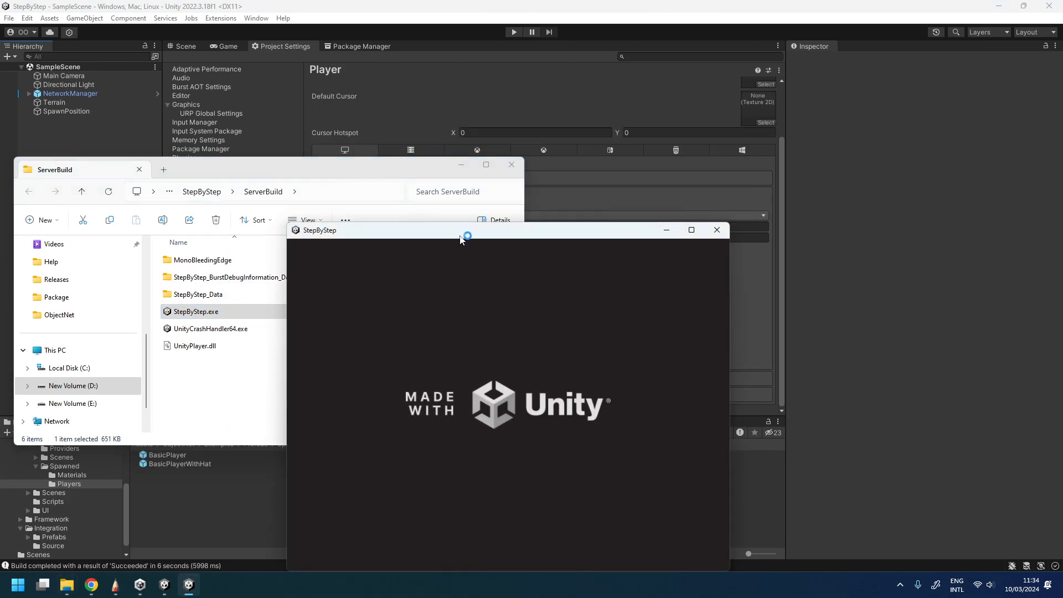
left_click_drag(460, 235, 759, 204)
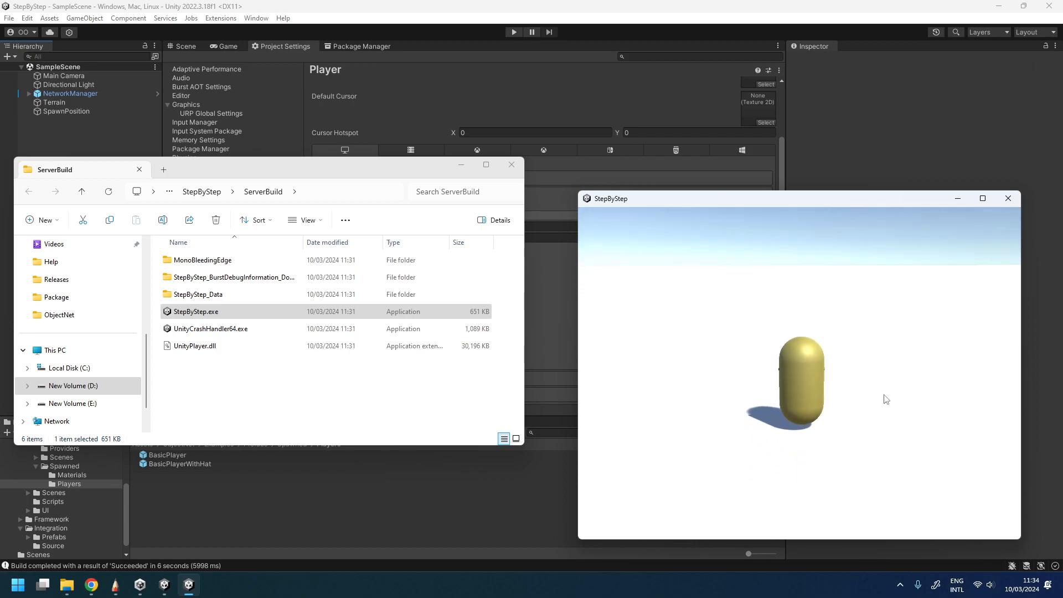
left_click(1008, 199)
left_click(584, 17)
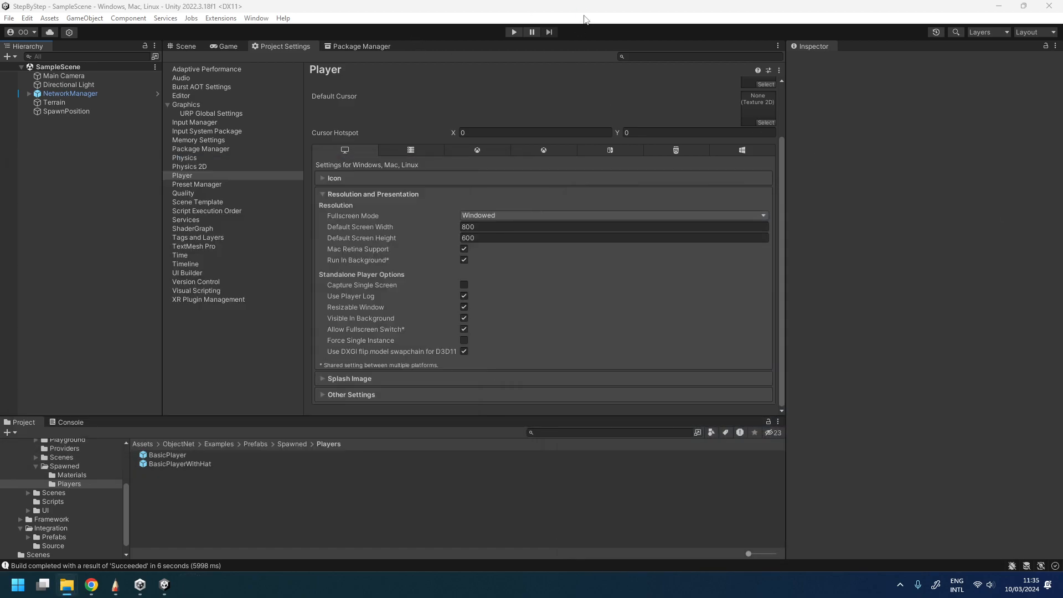
- Run the scene in the editor as a client, inspect the SpawnPosition object, and stop play mode
left_click(513, 32)
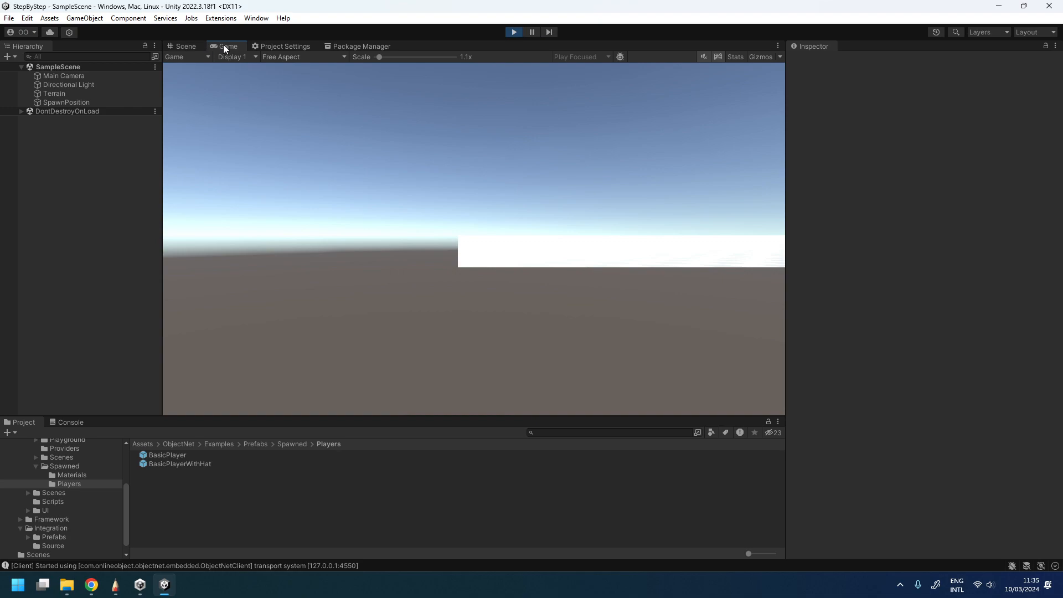
left_click(58, 103)
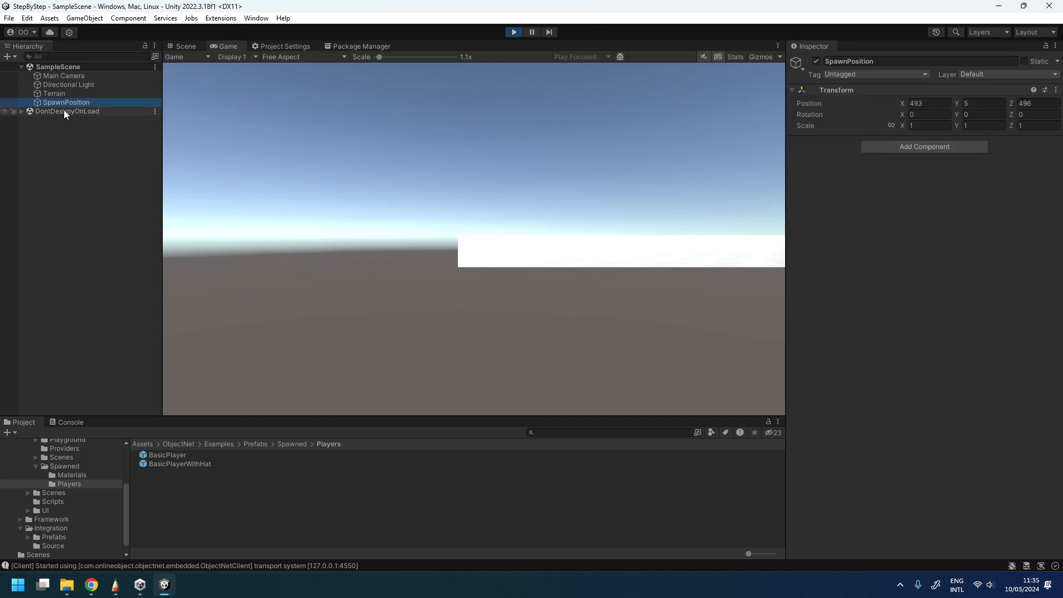
left_click(513, 32)
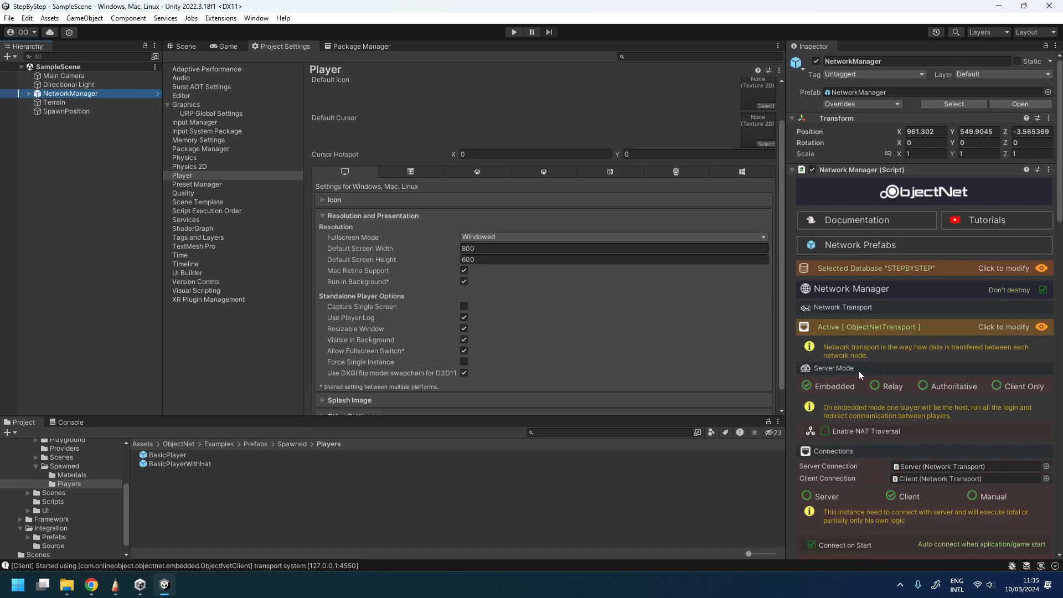
- Set the NetworkManager's connection type to Server and save the scene
scroll(872, 384, "down", 4)
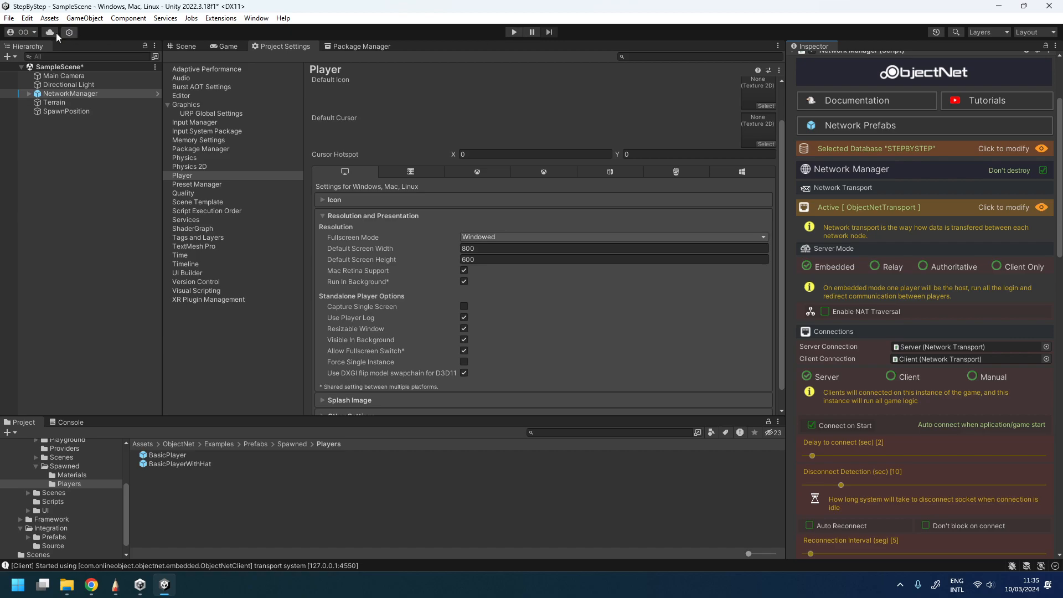
left_click(9, 17)
left_click(25, 68)
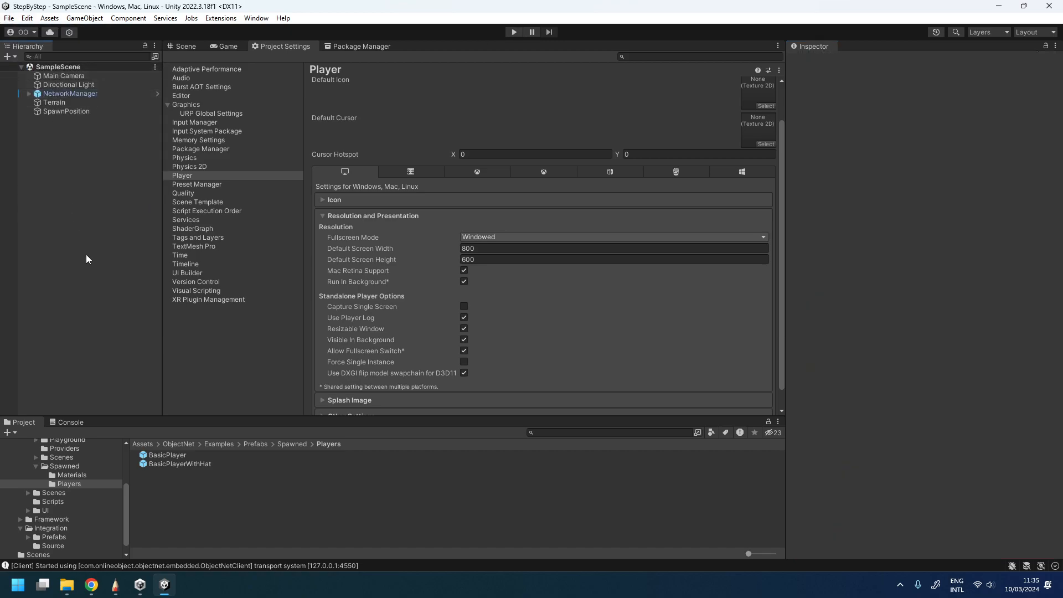
- Play the scene in the editor as the server and run StepByStep.exe from the ClientBuild folder
left_click(514, 31)
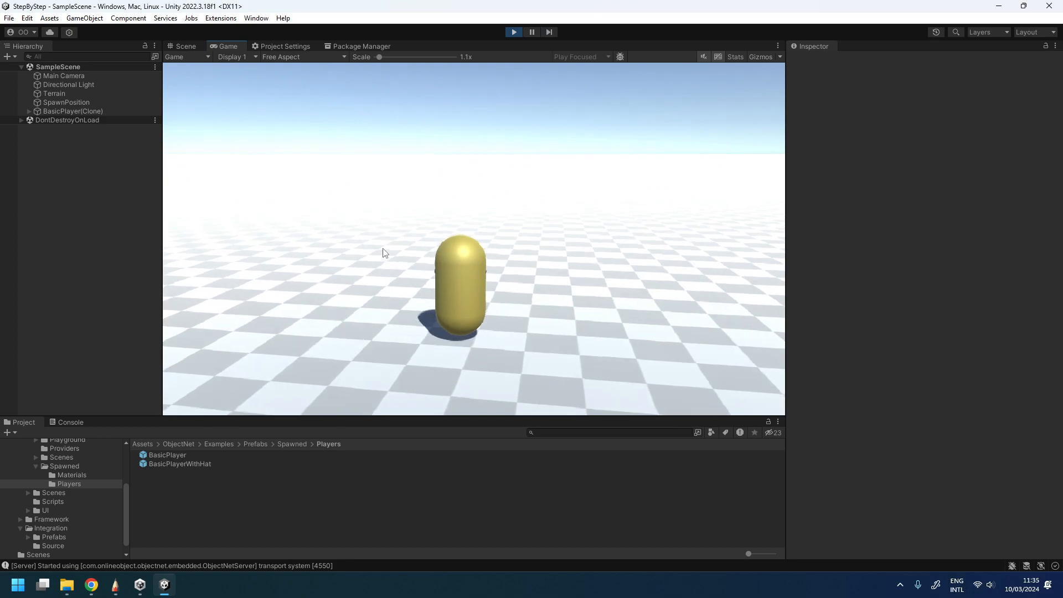
key("super")
mouse_move(67, 585)
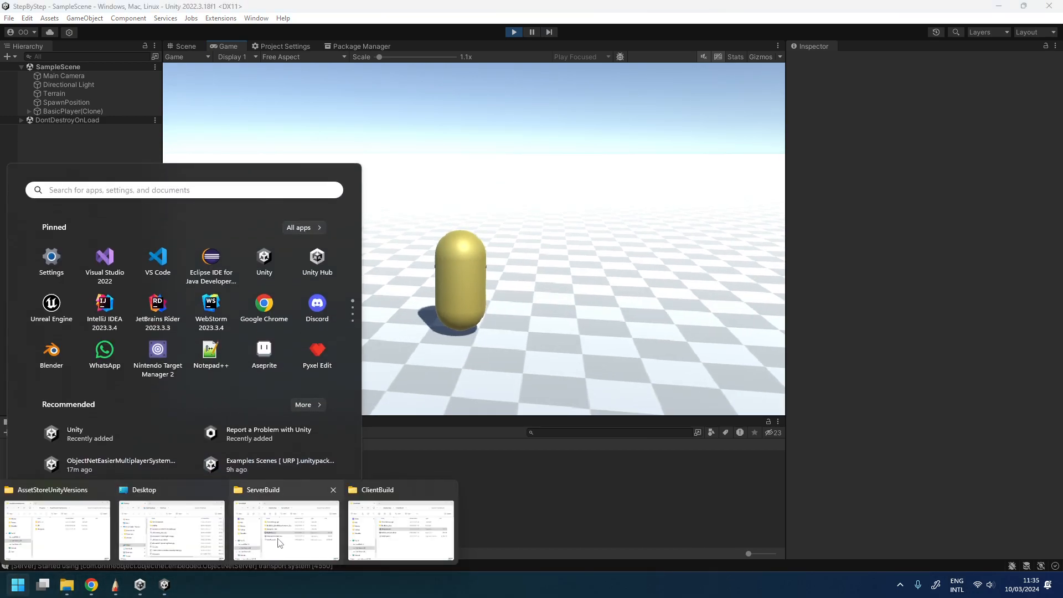
left_click(398, 523)
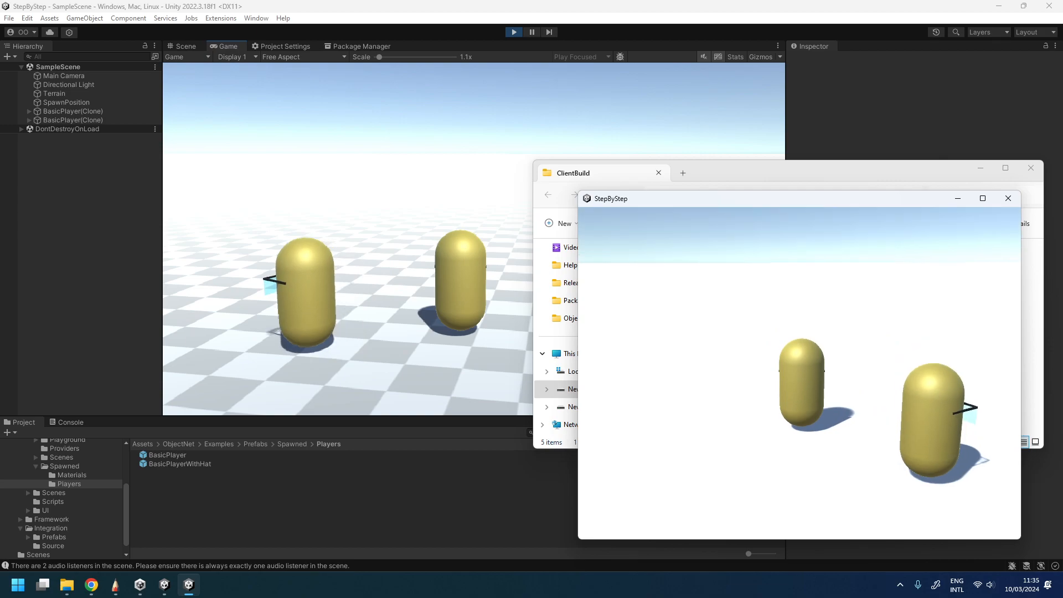
- Release the mouse cursor, close the client's game window, and stop play mode in the editor
key("super")
left_click(694, 334)
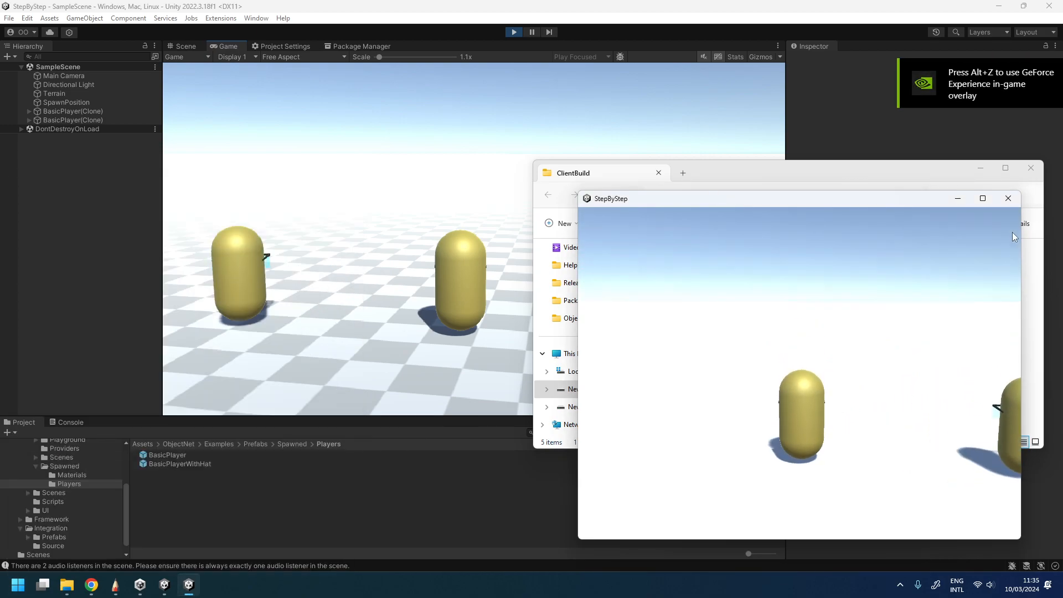
left_click(1007, 198)
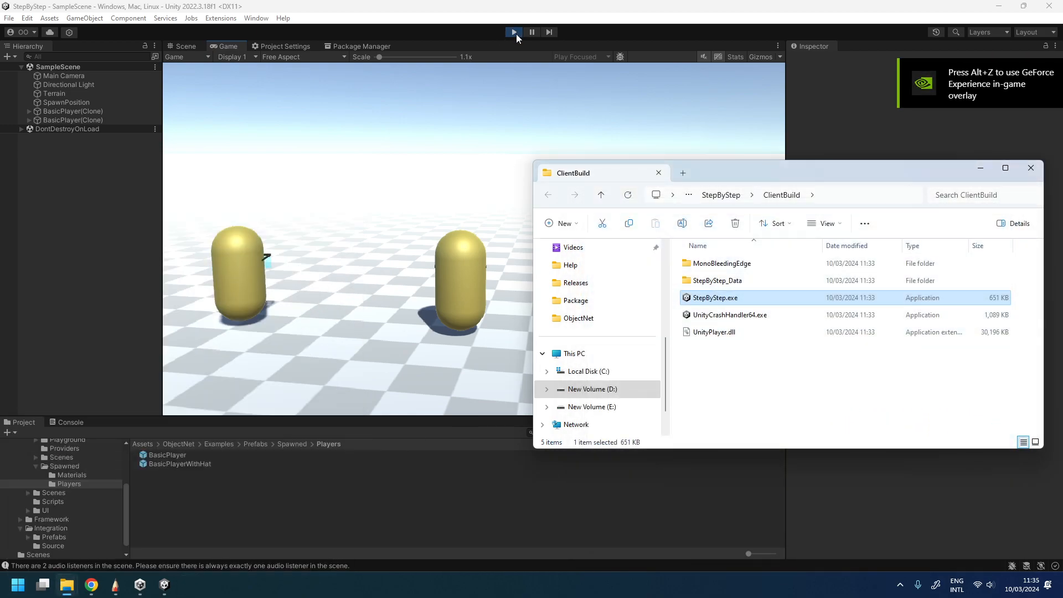
left_click(511, 31)
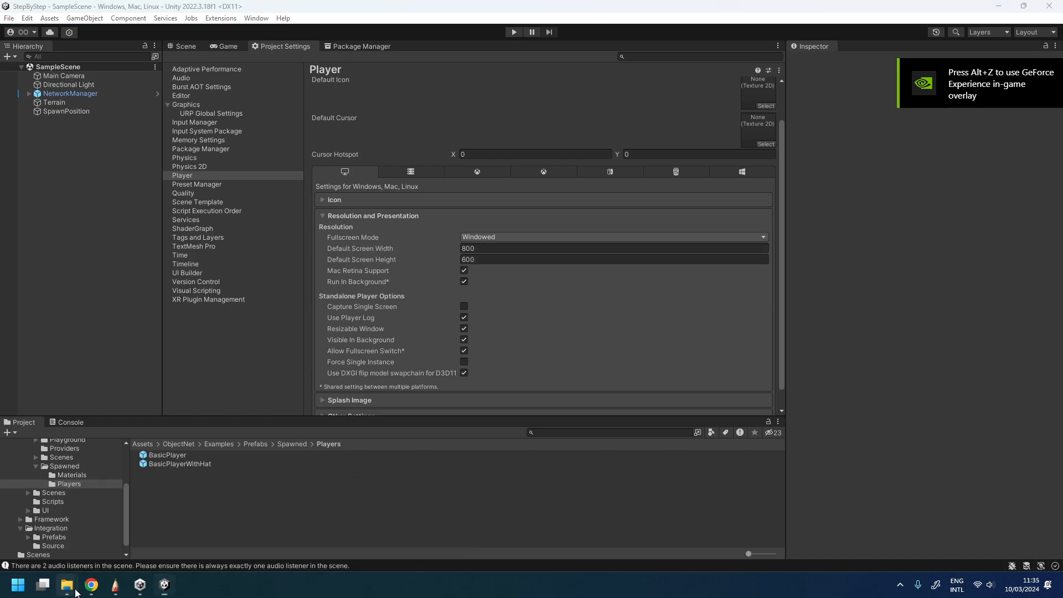
- Run StepByStep.exe from the ServerBuild folder and move its game window over that folder
mouse_move(67, 585)
left_click(291, 523)
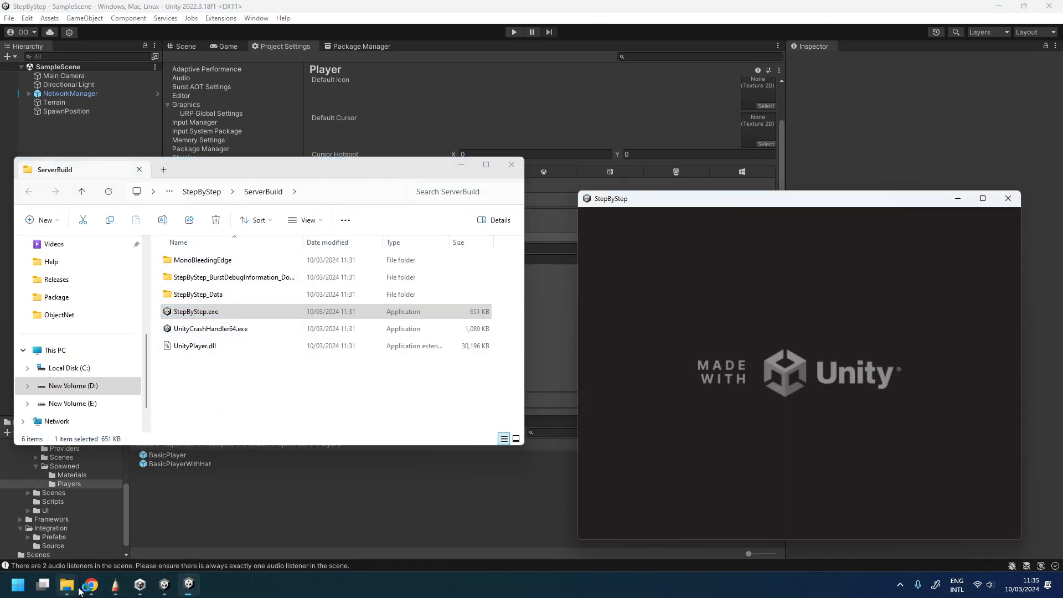
mouse_move(66, 588)
left_click_drag(734, 208, 189, 137)
- Run StepByStep.exe from the ClientBuild folder and place its game window beside the server's
key("super")
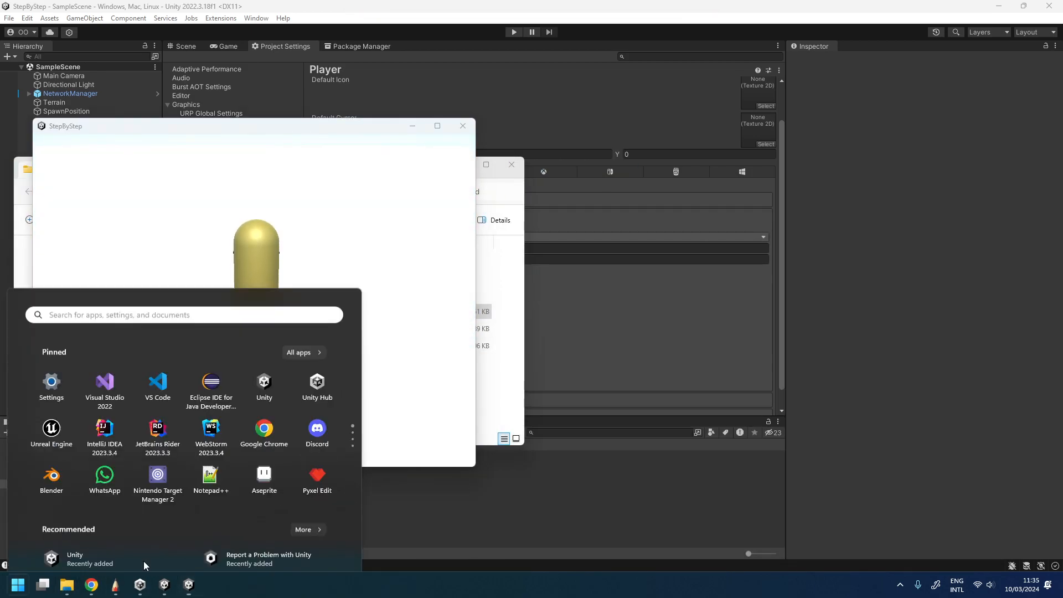
mouse_move(67, 586)
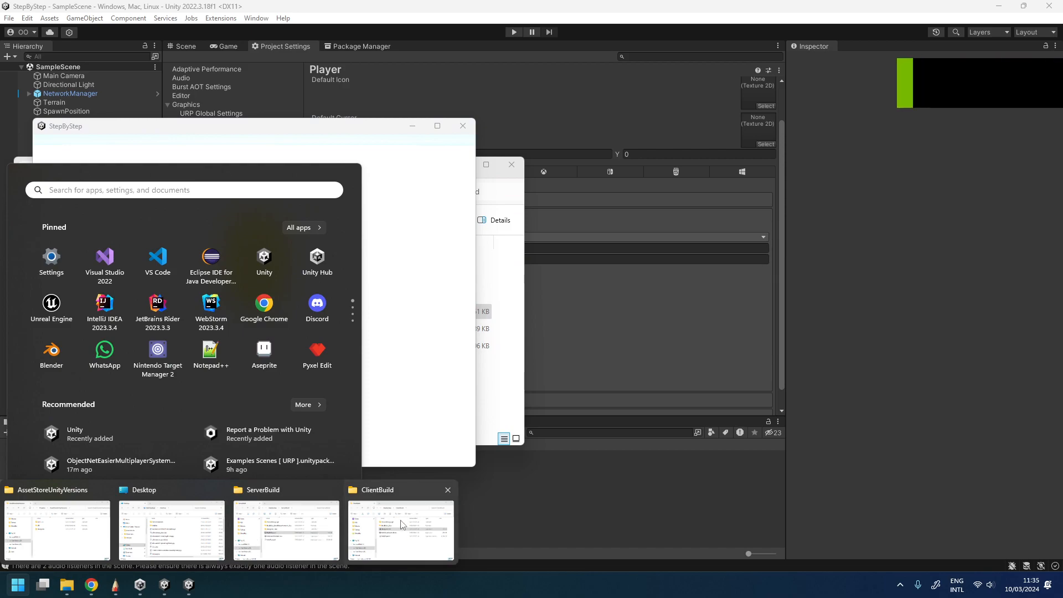
left_click(401, 530)
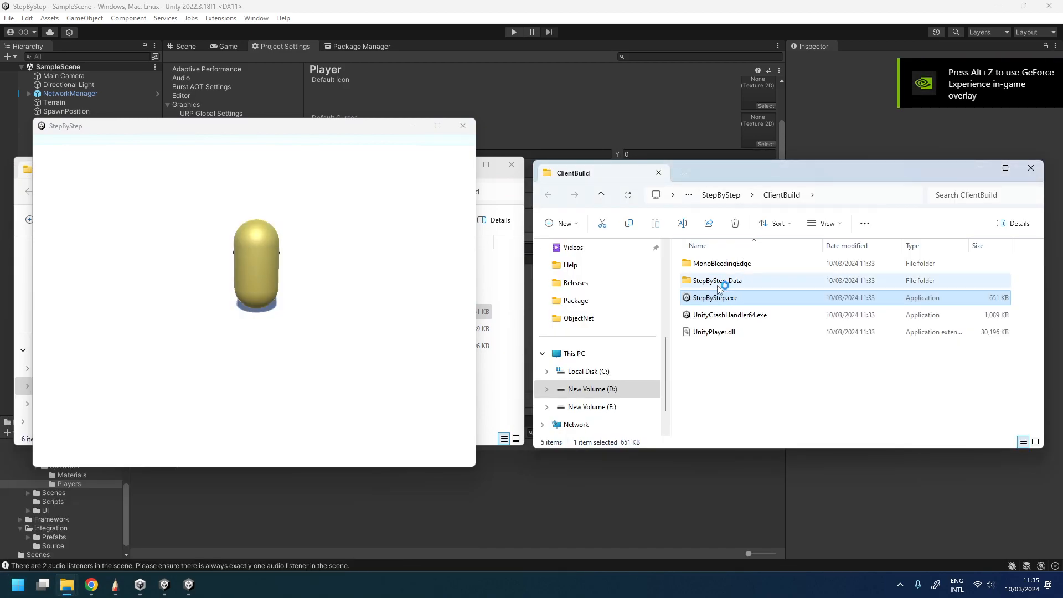
left_click_drag(380, 131, 844, 131)
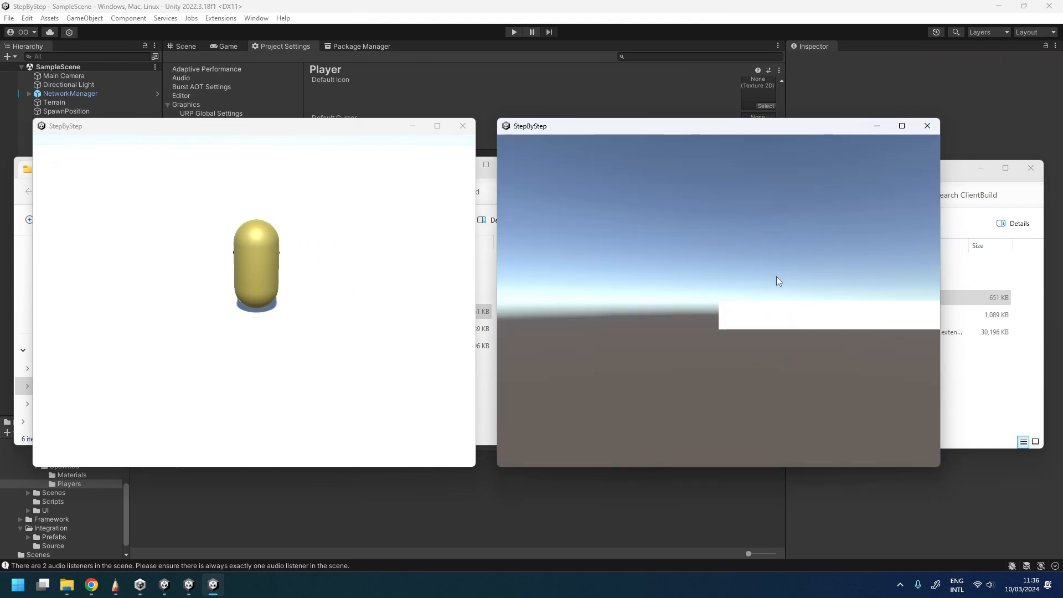
- Close the client and server game windows and return to the Unity editor
left_click(928, 126)
left_click(463, 129)
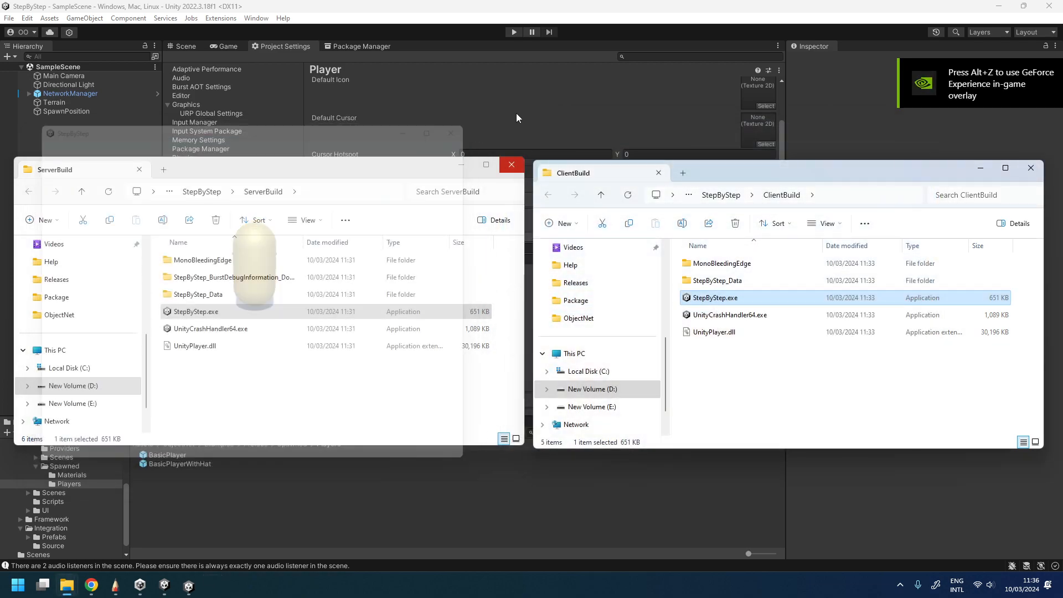
left_click(552, 14)
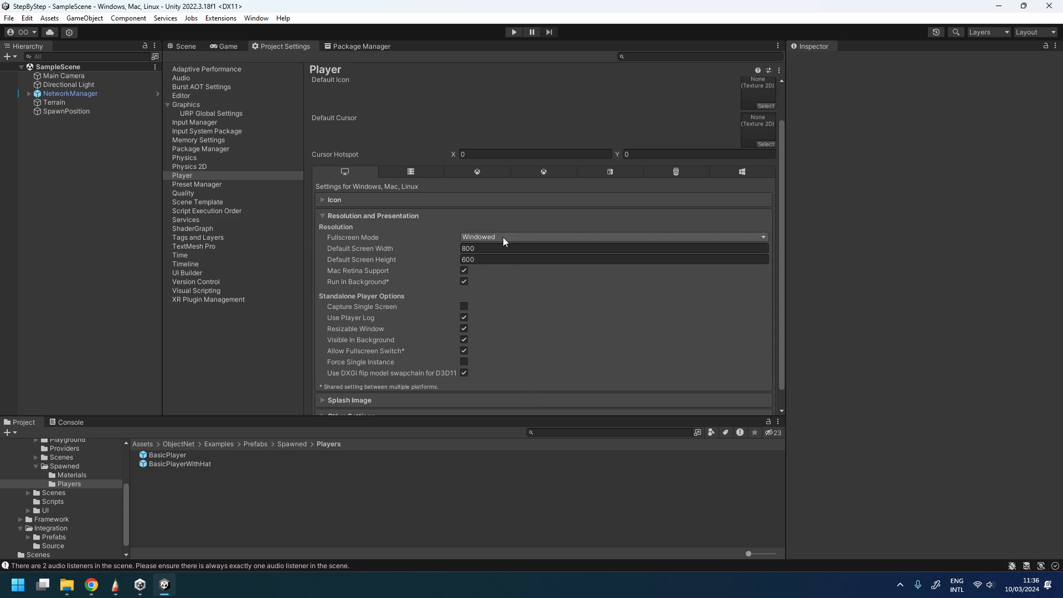
- Start play mode in the editor and release the mouse cursor from the running game
left_click(513, 32)
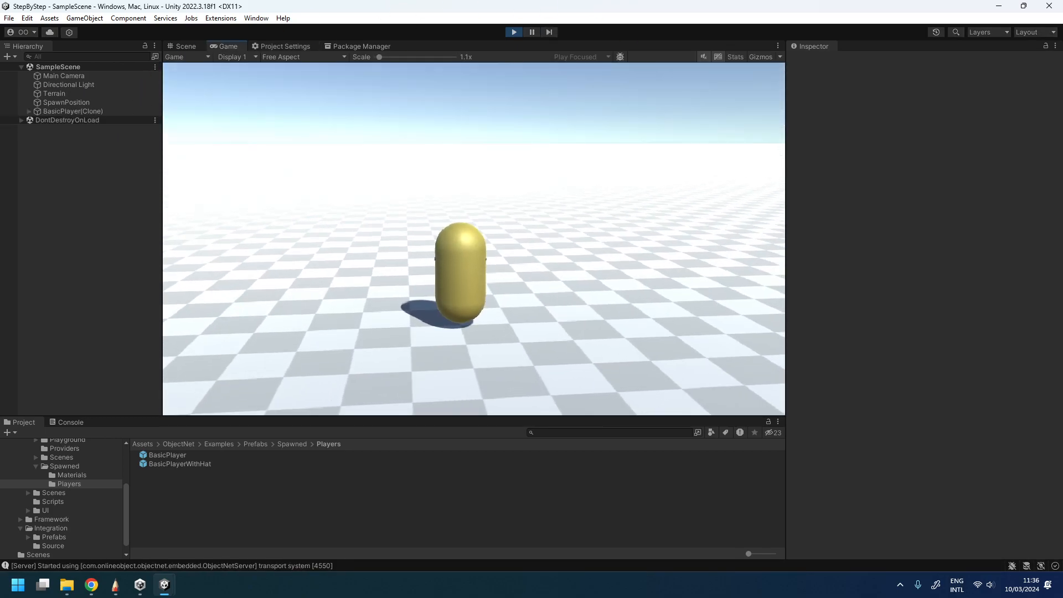
key("super")
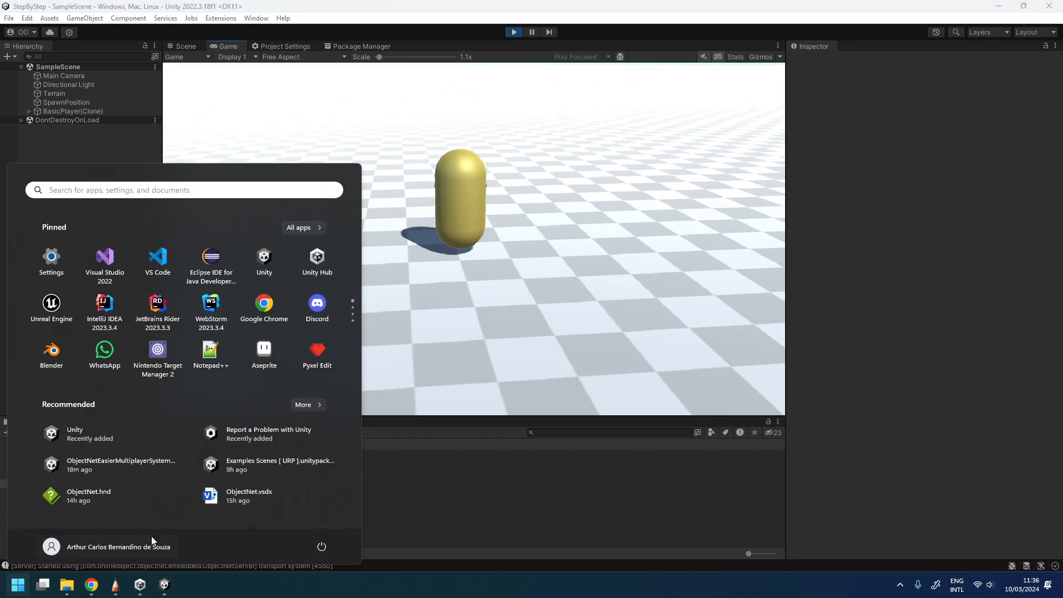
key("super")
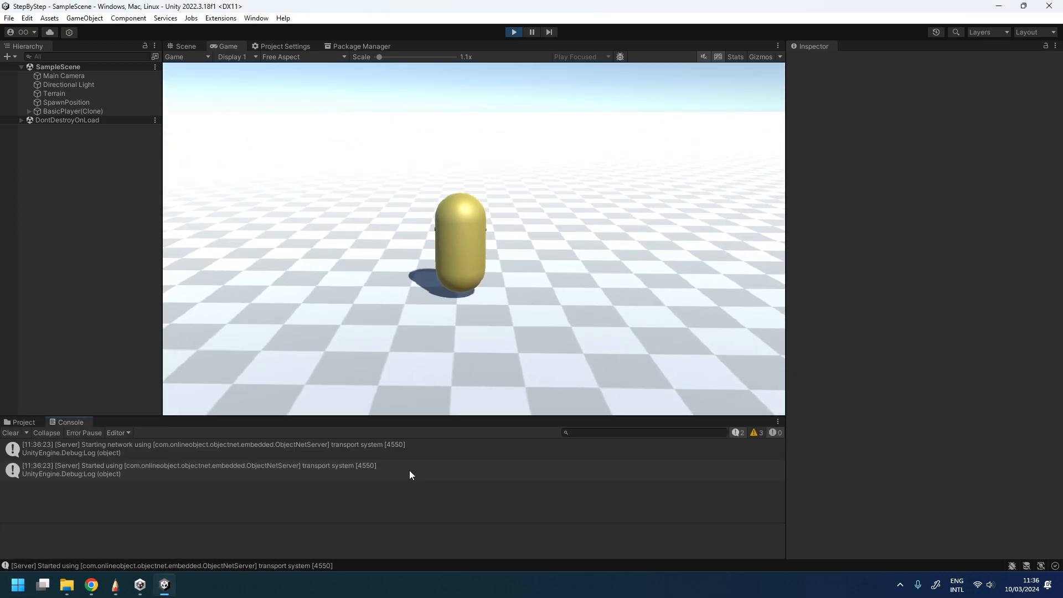
- Bring up the ServerBuild folder window, move it clear of the game view, and stop play mode in the editor
mouse_move(67, 584)
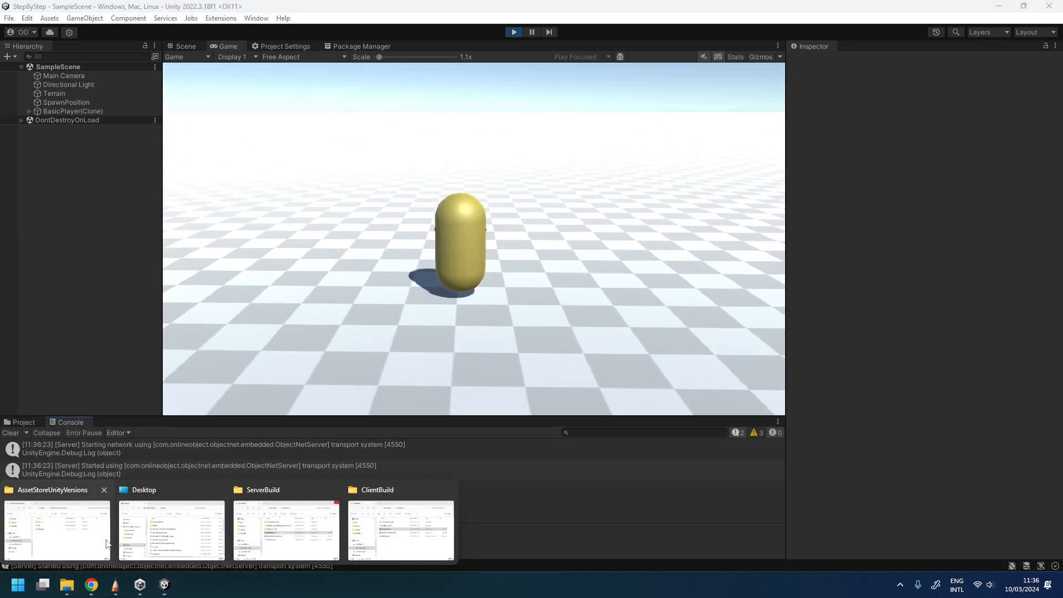
left_click(266, 552)
left_click_drag(367, 175, 872, 266)
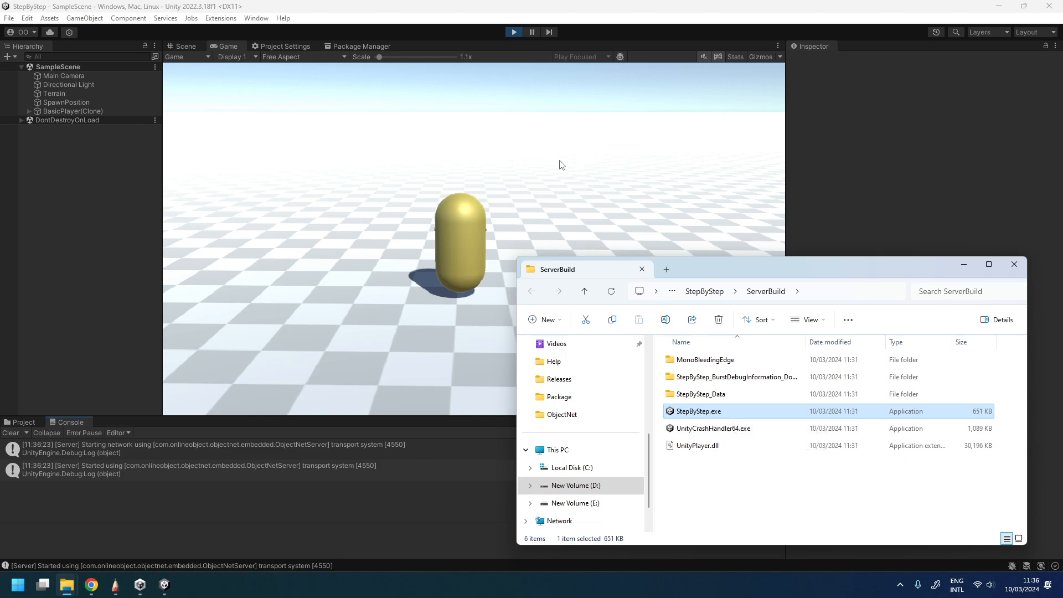
left_click(513, 31)
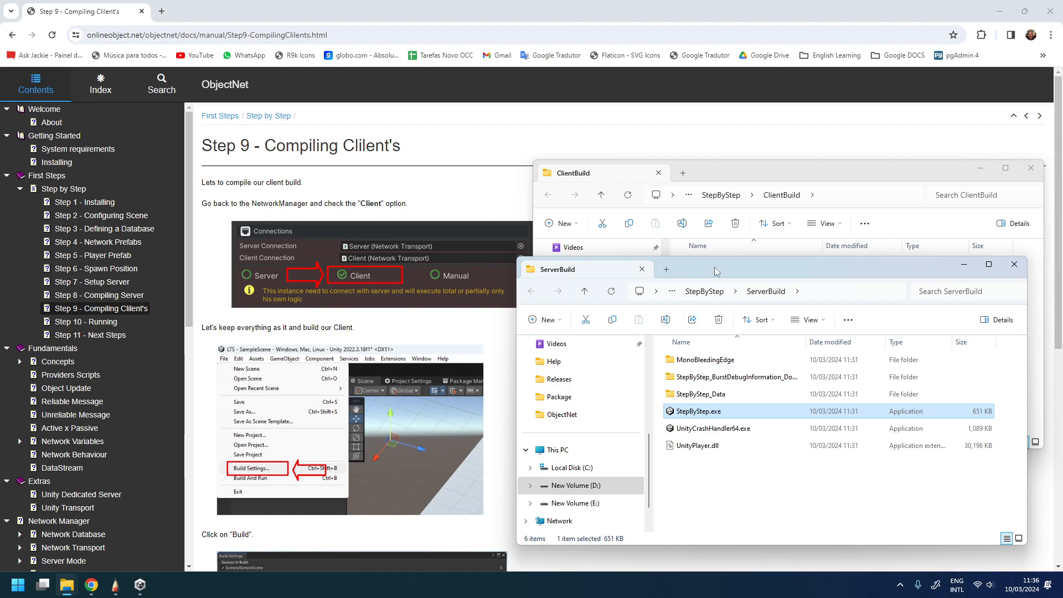
- Run StepByStep.exe from the ServerBuild and ClientBuild folders and place the two game windows side by side over their folders
left_click_drag(714, 271, 214, 157)
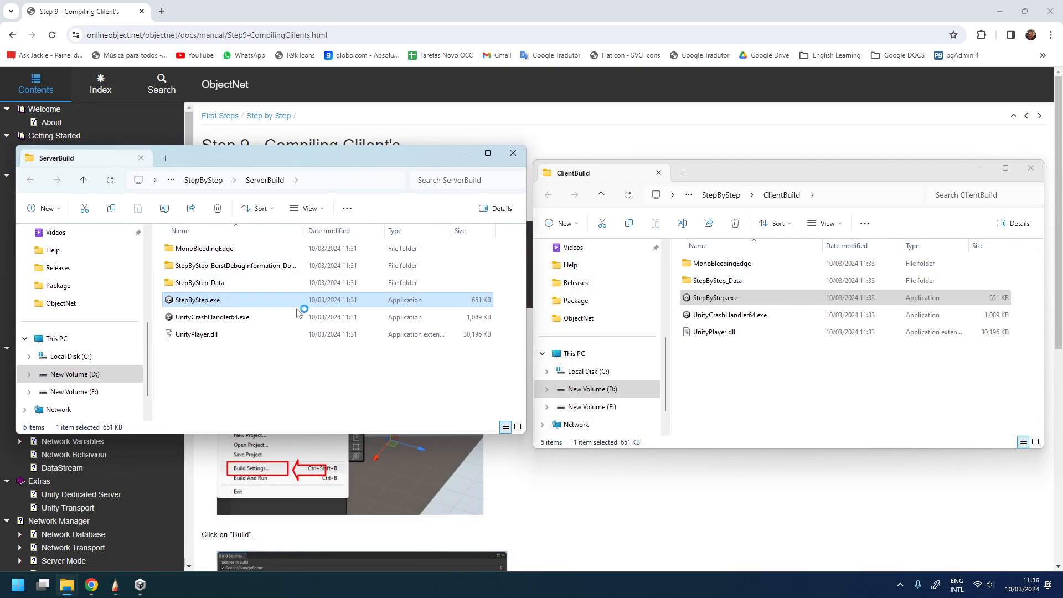
left_click_drag(722, 131, 248, 157)
double_click(739, 299)
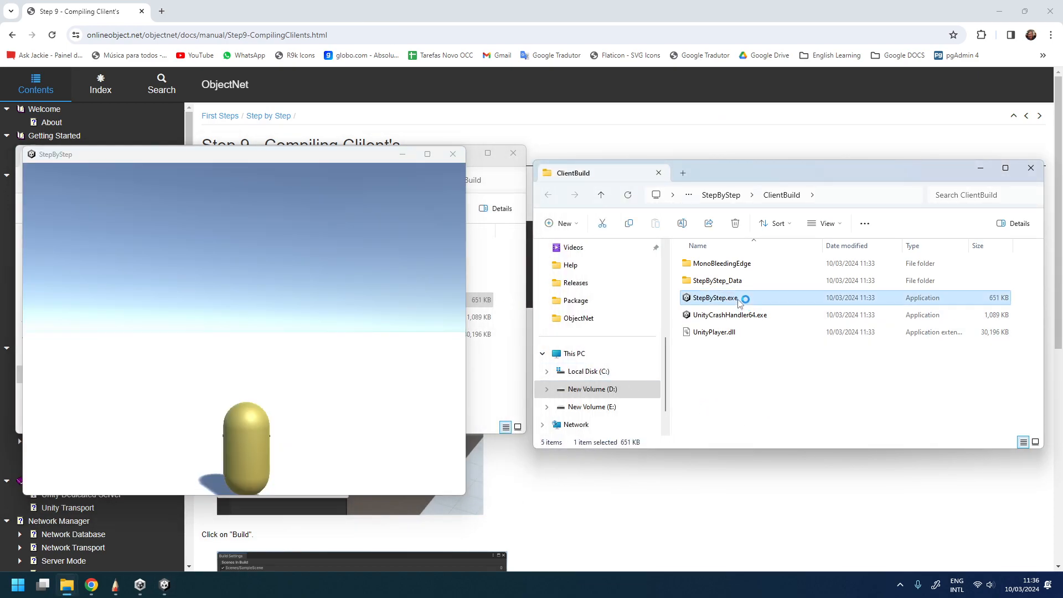
left_click_drag(289, 157, 814, 160)
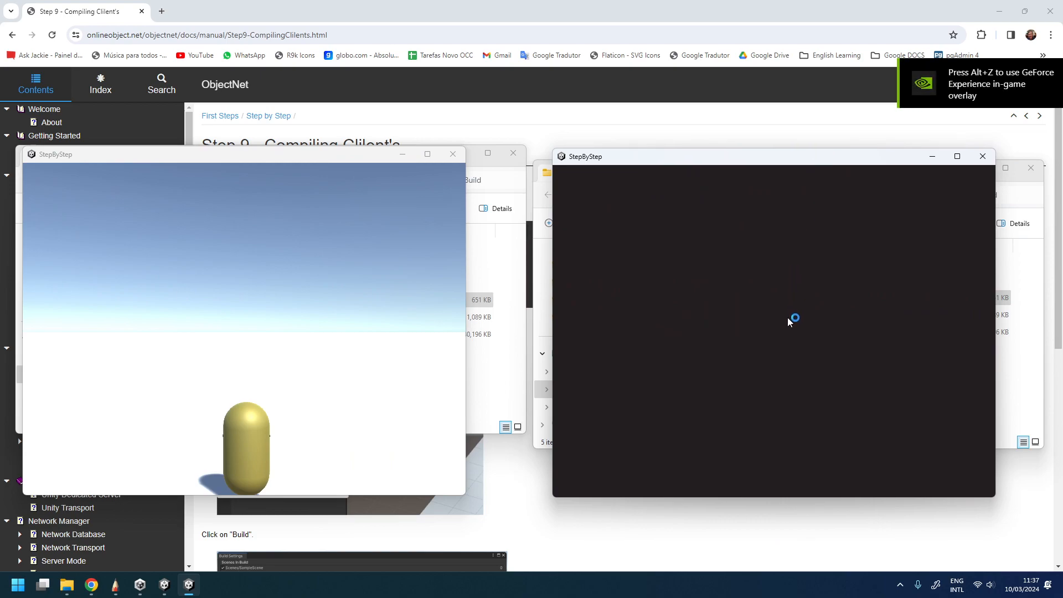
- Walk the client's player forward and sideways around the server's player to test movement synchronization between both game windows
key("w")
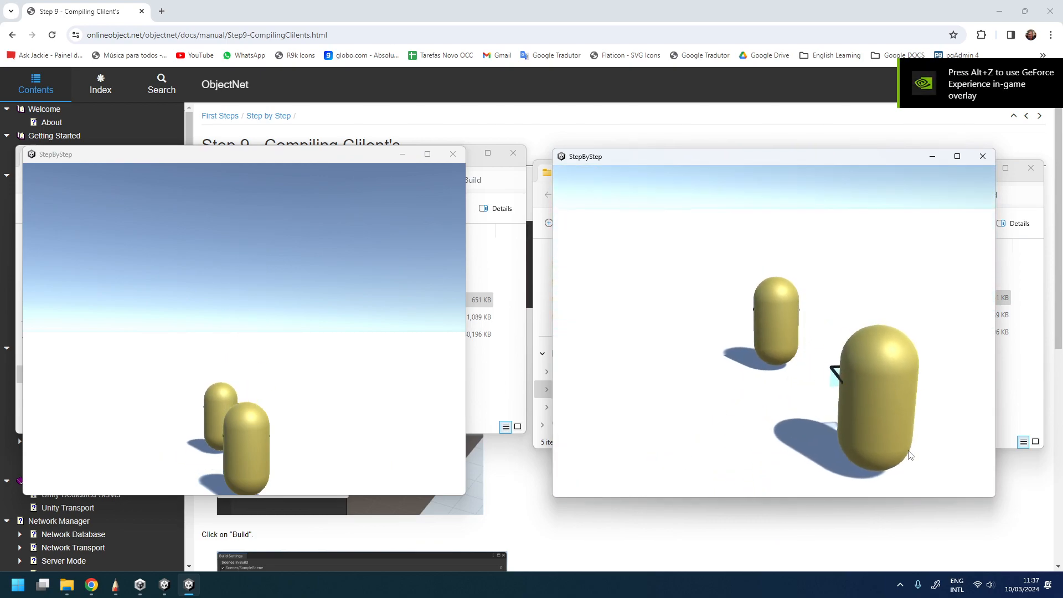
key("w")
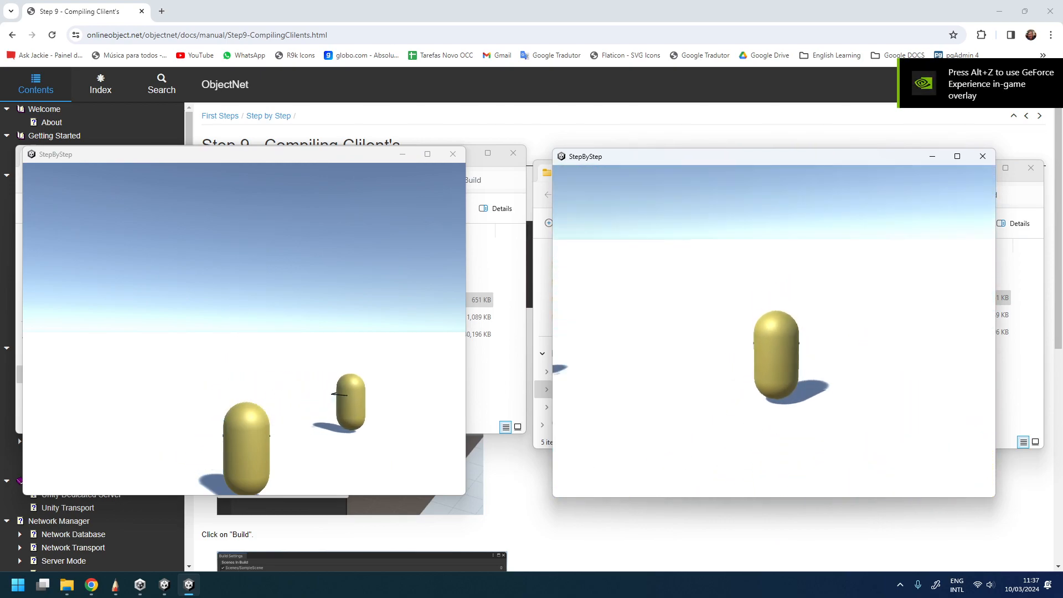
key("d")
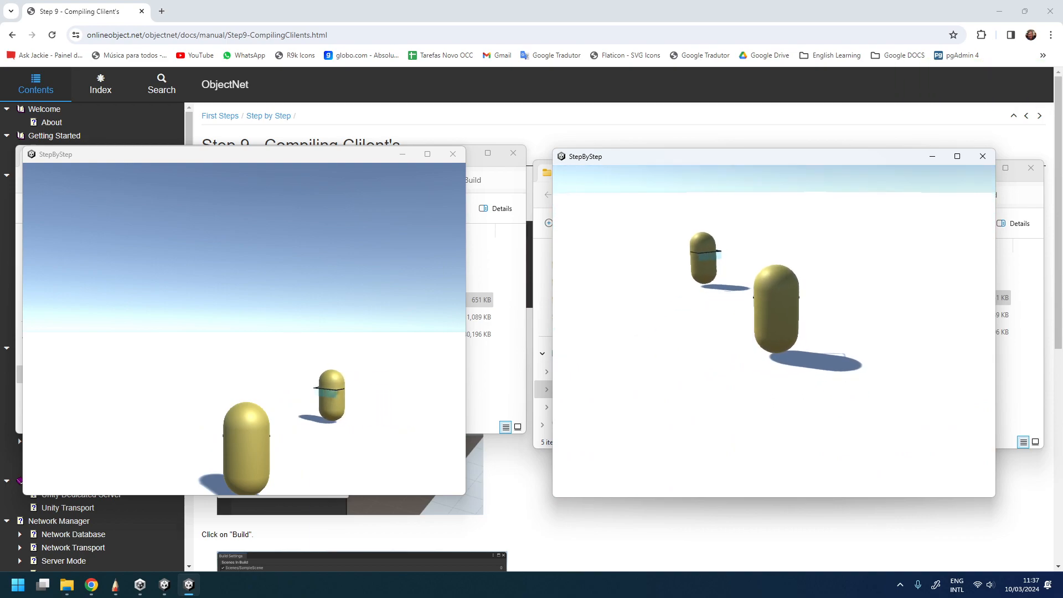
key("w")
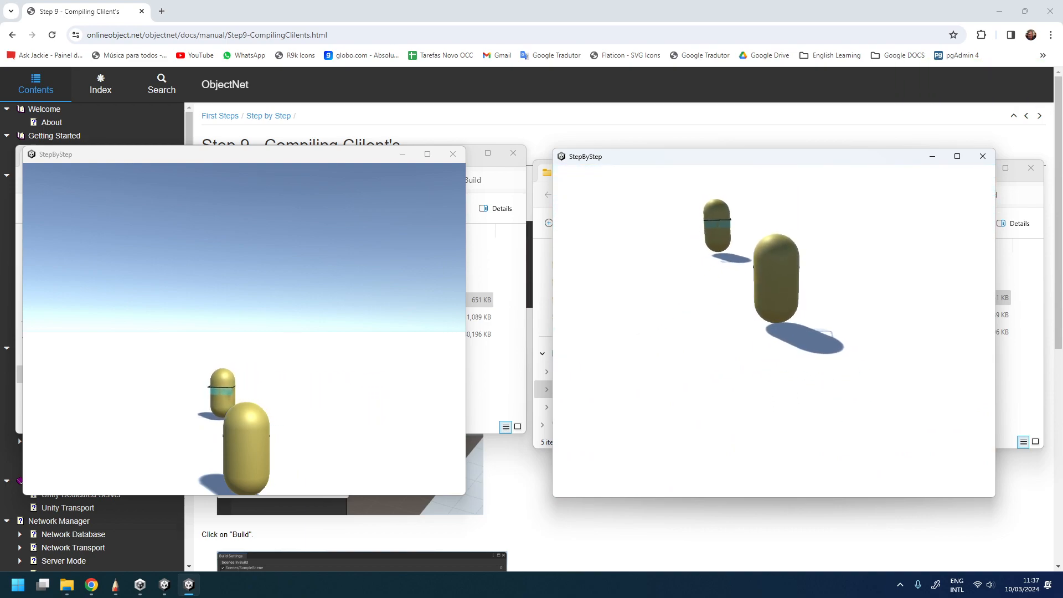
key("a")
key("a")
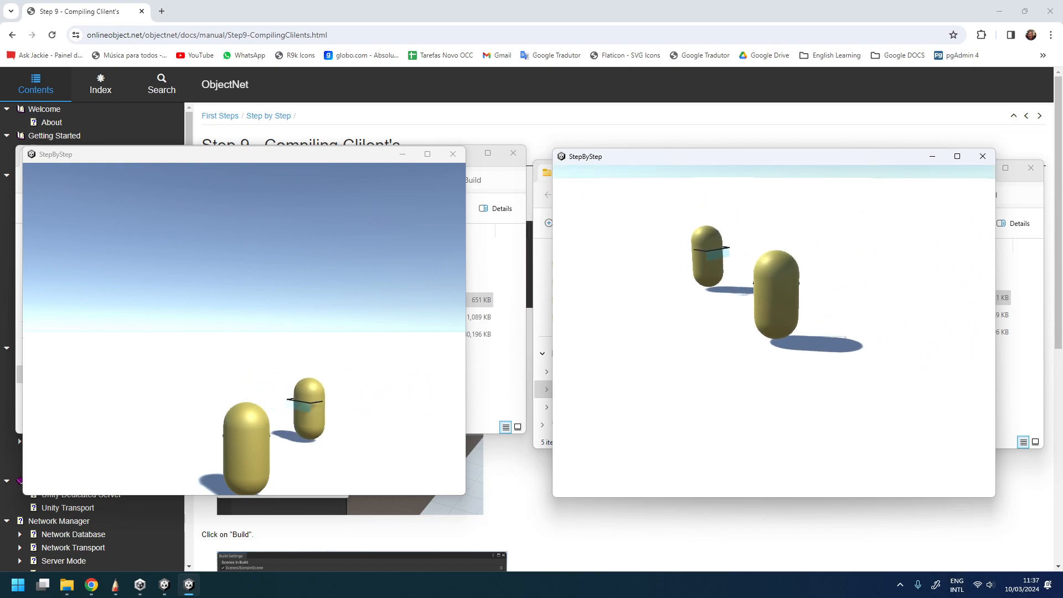
- Release the cursor from the client's game, move the server's game window closer to the client's, and return focus to the server's game
key("super")
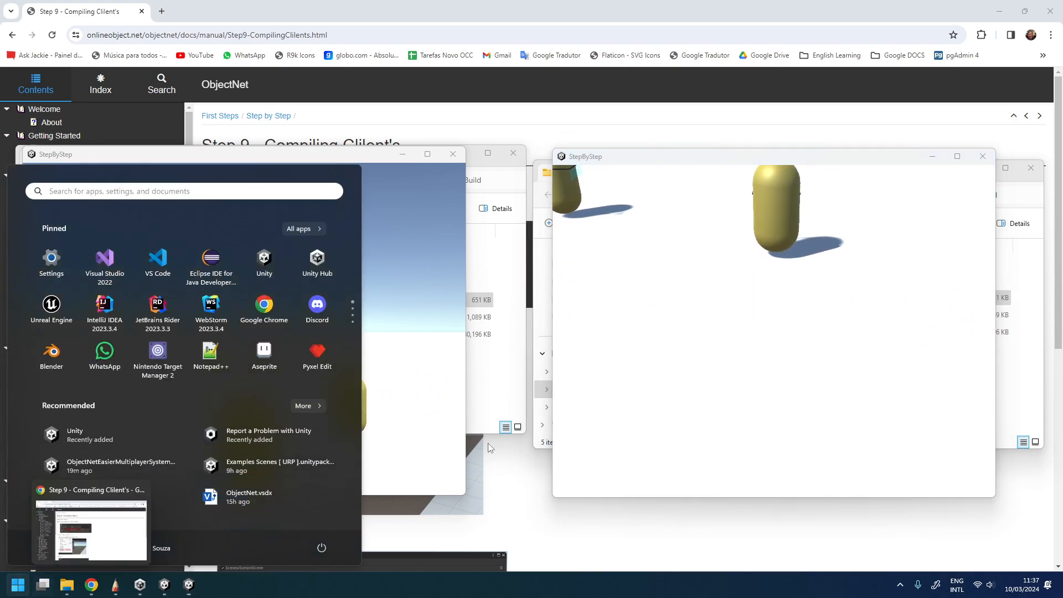
left_click(681, 300)
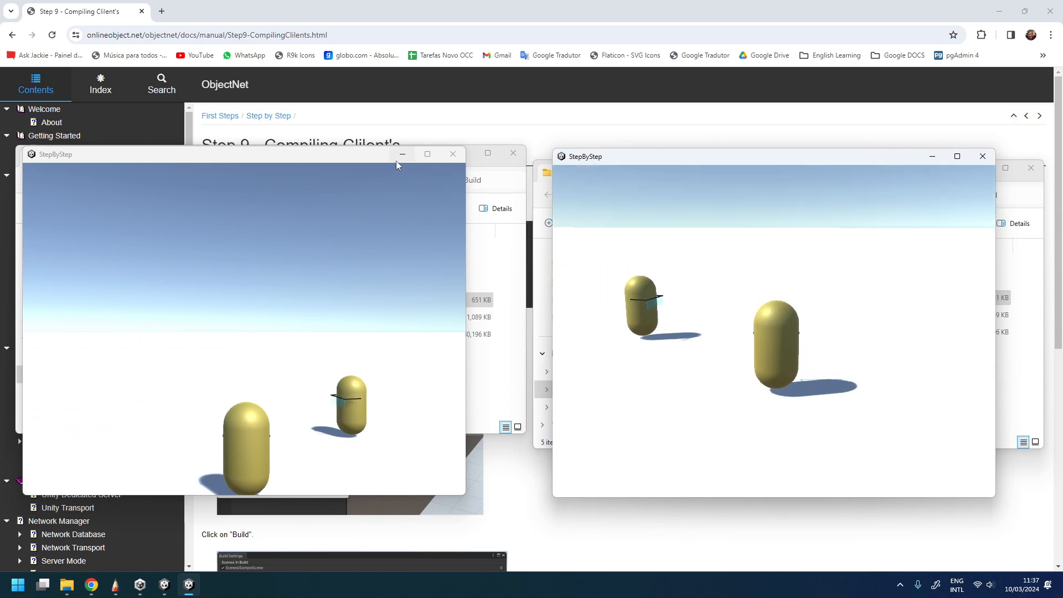
left_click_drag(369, 158, 430, 159)
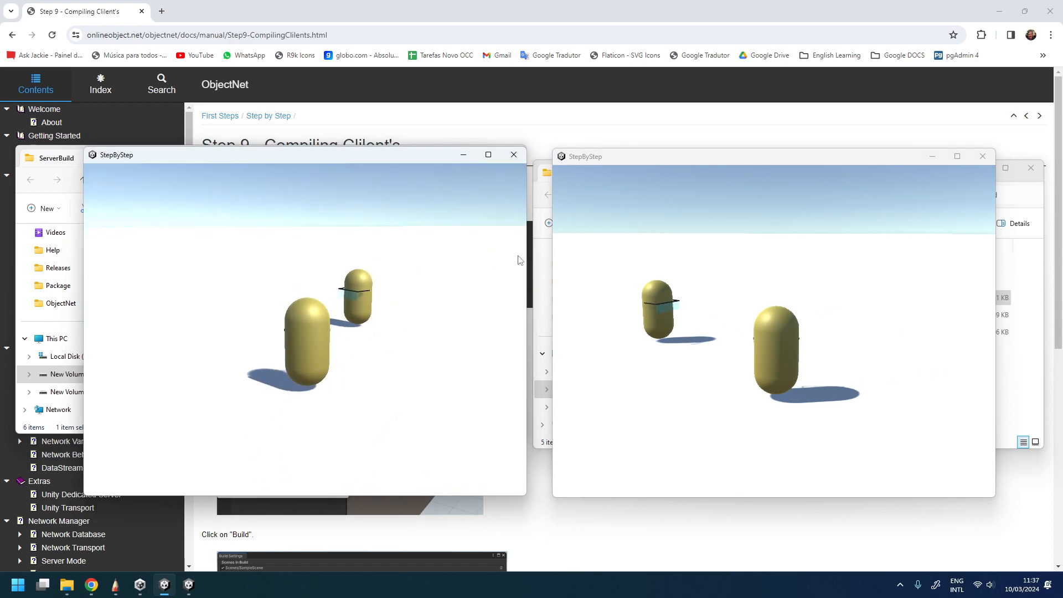
key("super")
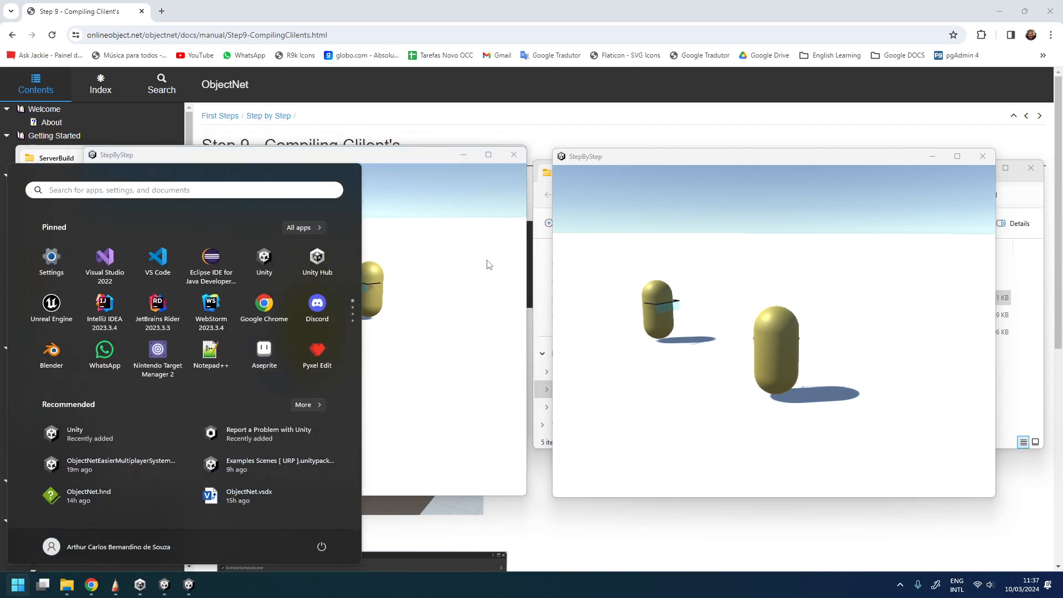
left_click(490, 265)
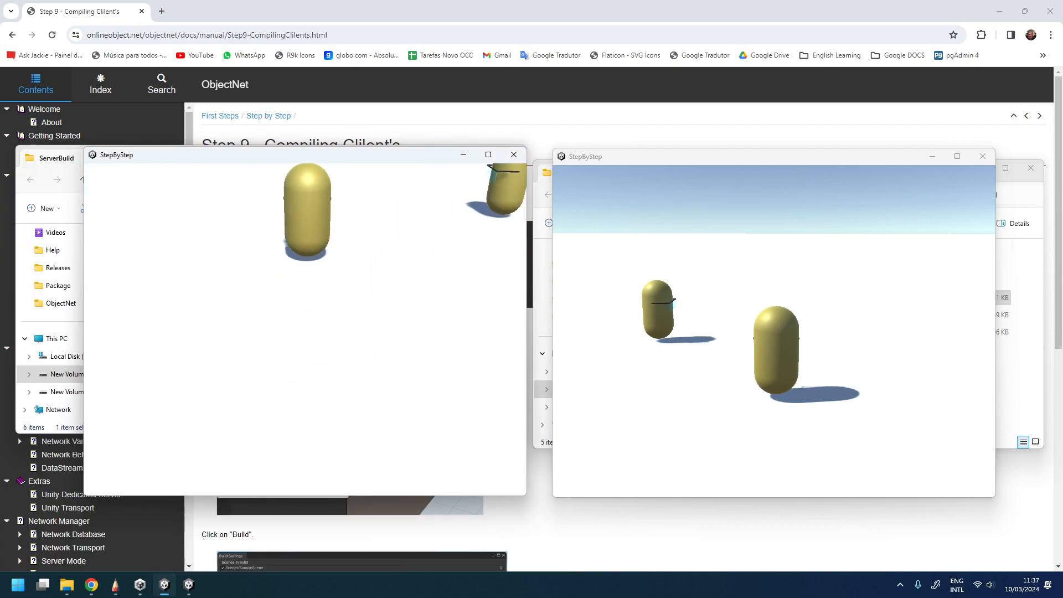